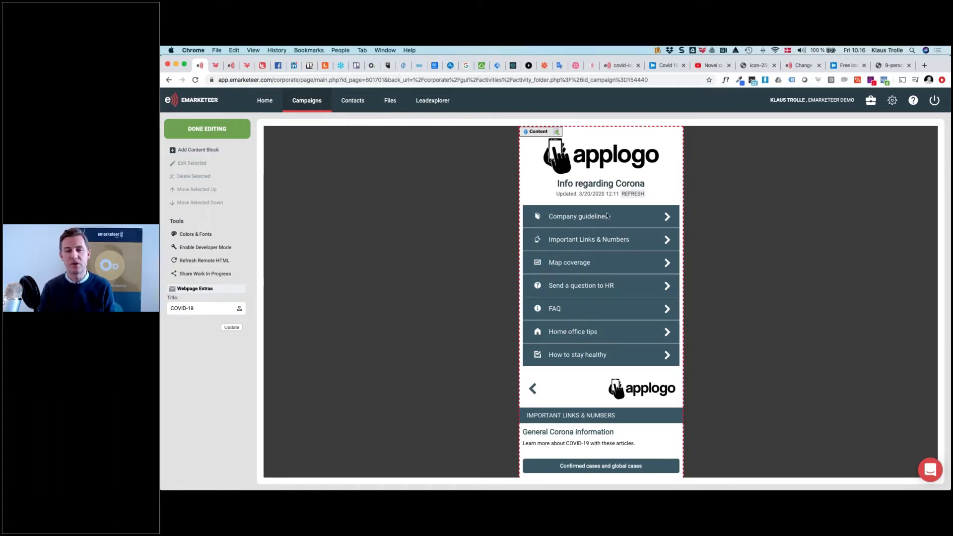
# Step: Review the COVID-19 page's sections from the front page menu to How to stay healthy, and dismiss the Microsoft AutoUpdate window
pyautogui.scroll(-10, 601, 279)
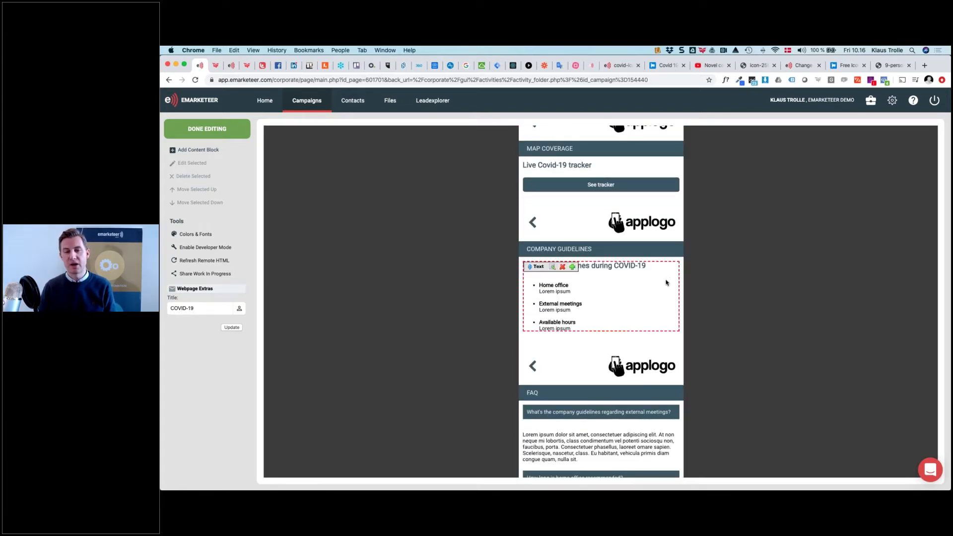
pyautogui.scroll(10, 665, 283)
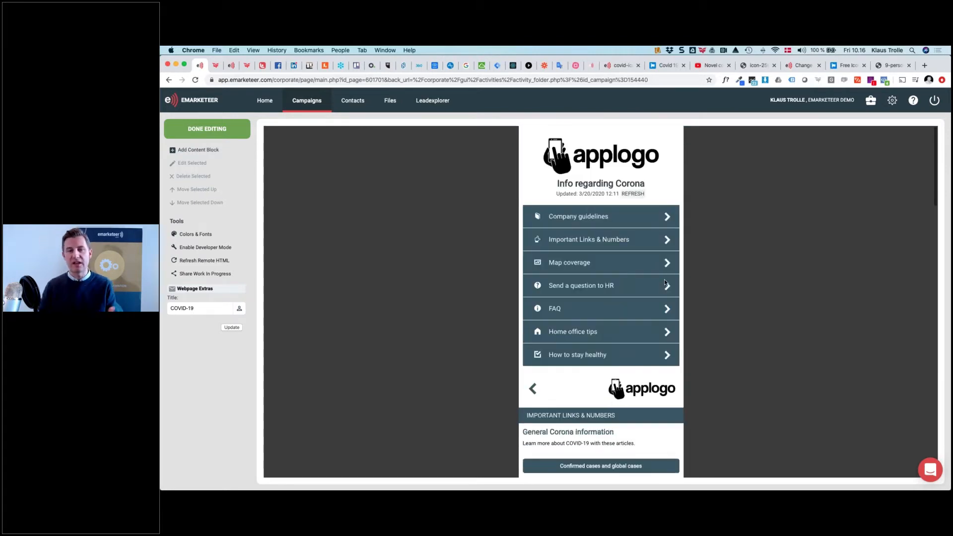
pyautogui.scroll(-10, 666, 282)
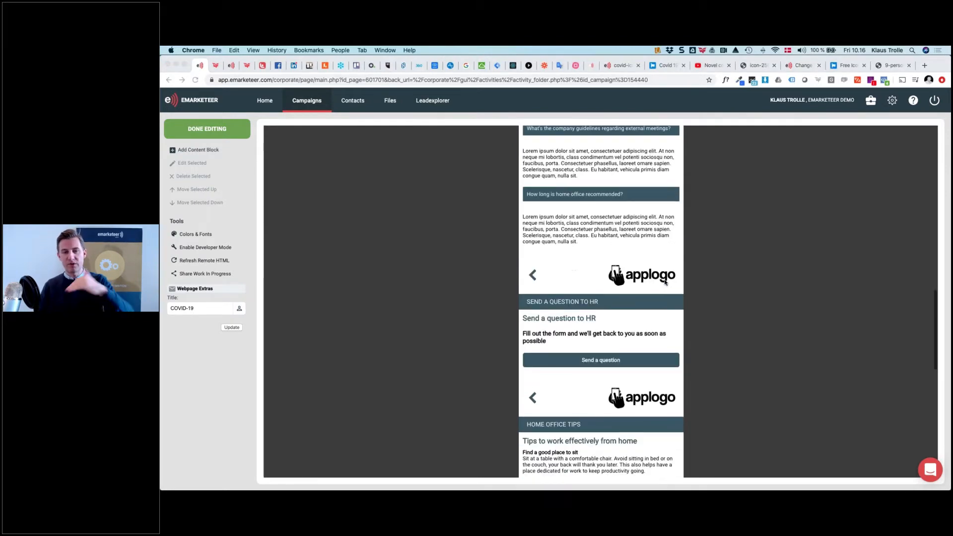
pyautogui.scroll(-2, 665, 283)
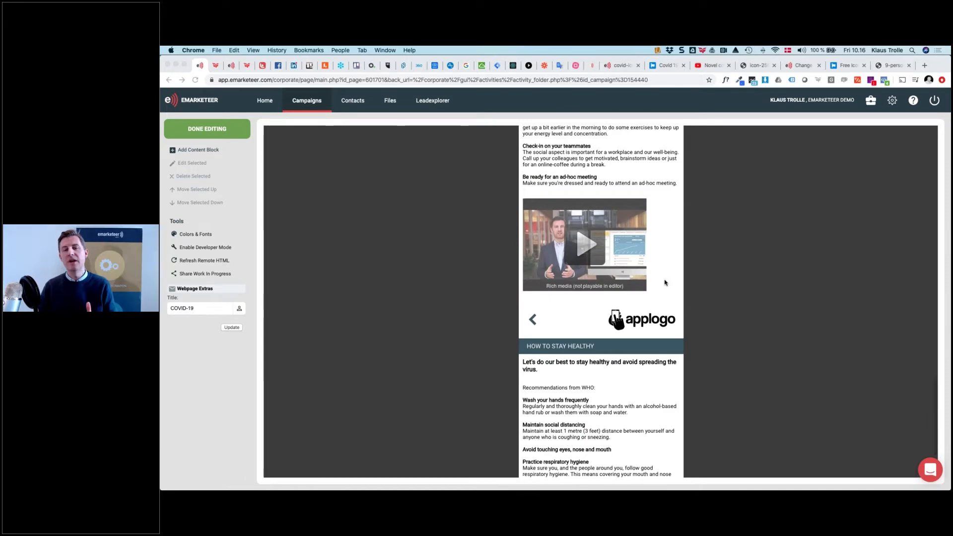
pyautogui.scroll(12, 665, 282)
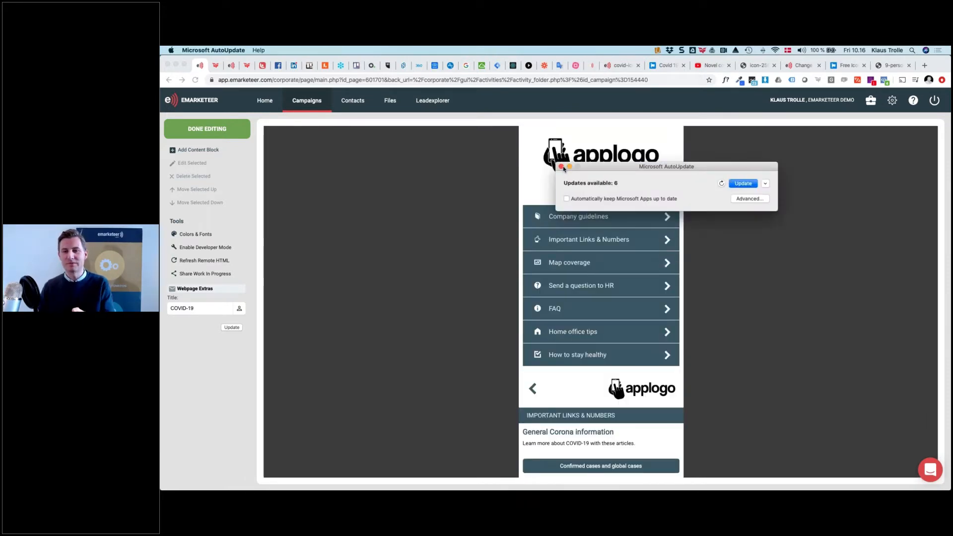
pyautogui.click(561, 167)
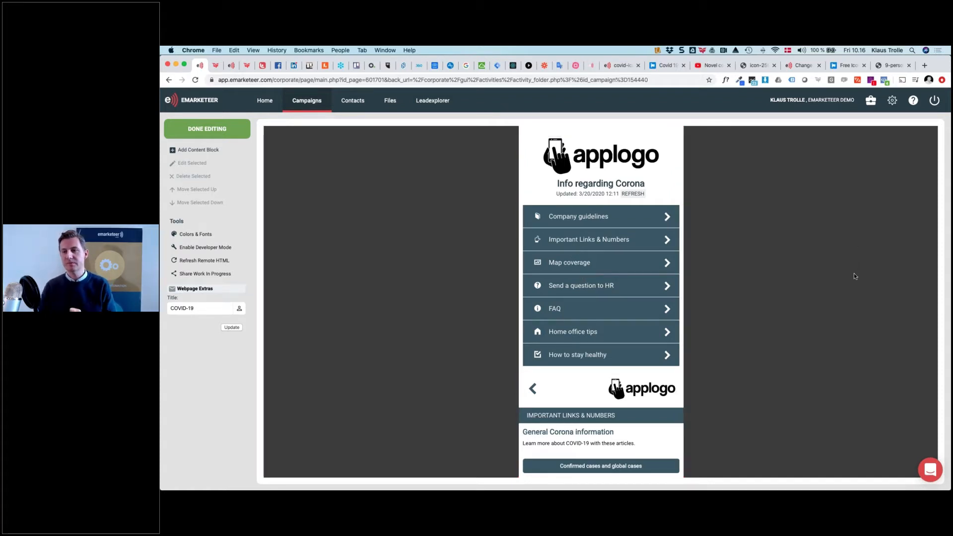
# Step: Open the front page content block for editing and widen its settings area
pyautogui.press('super+Tab')
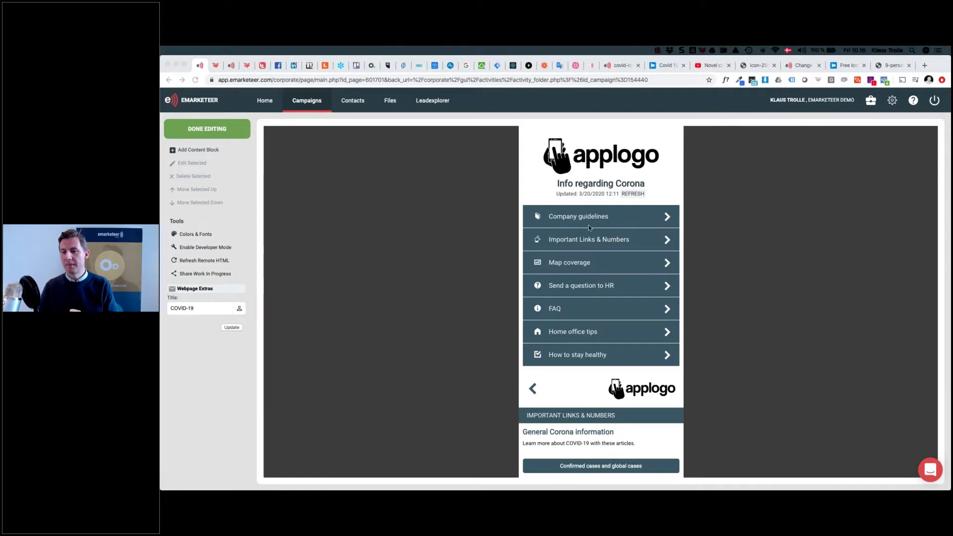
pyautogui.click(589, 227)
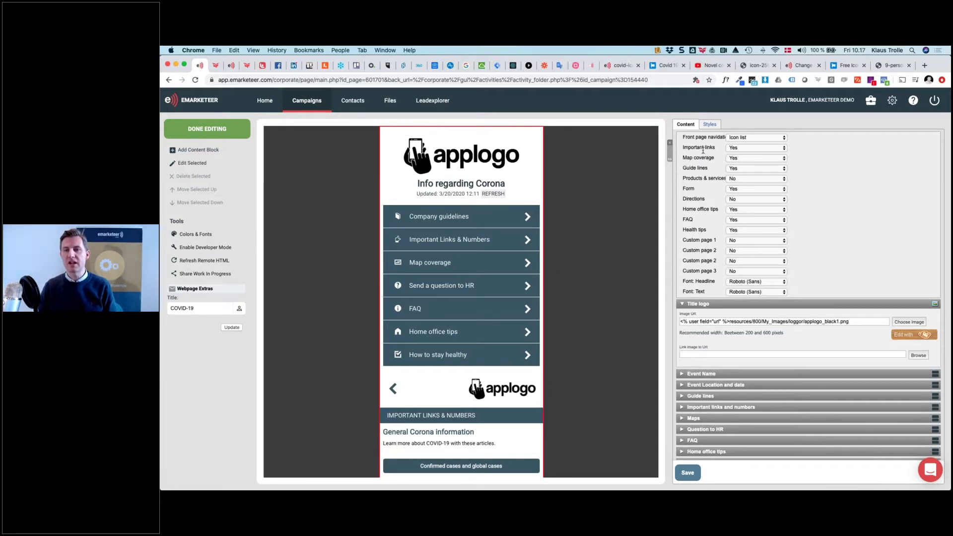
pyautogui.scroll(5, 703, 150)
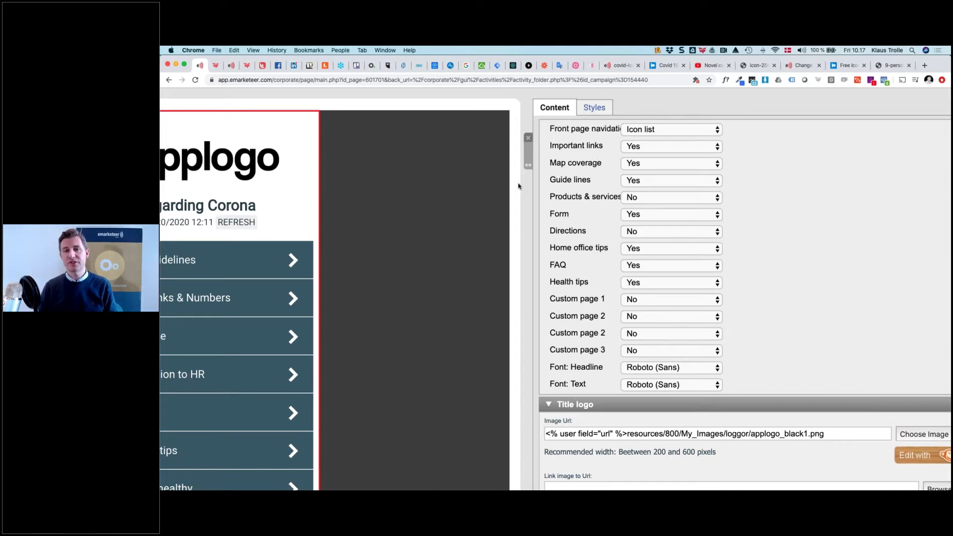
pyautogui.moveTo(528, 164); pyautogui.dragTo(491, 165)
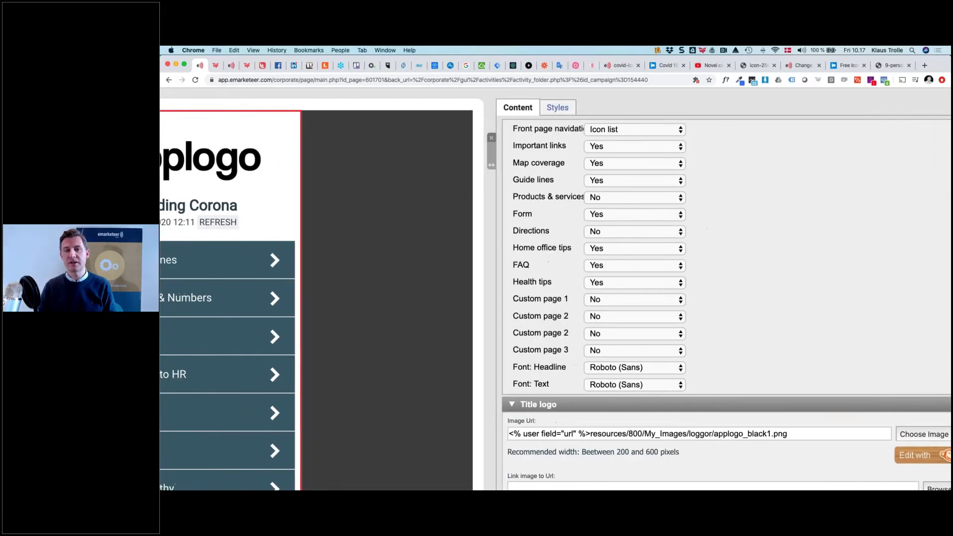
# Step: Set the front page navigation style to Icons and save the content block
pyautogui.scroll(-3, 677, 140)
pyautogui.click(678, 139)
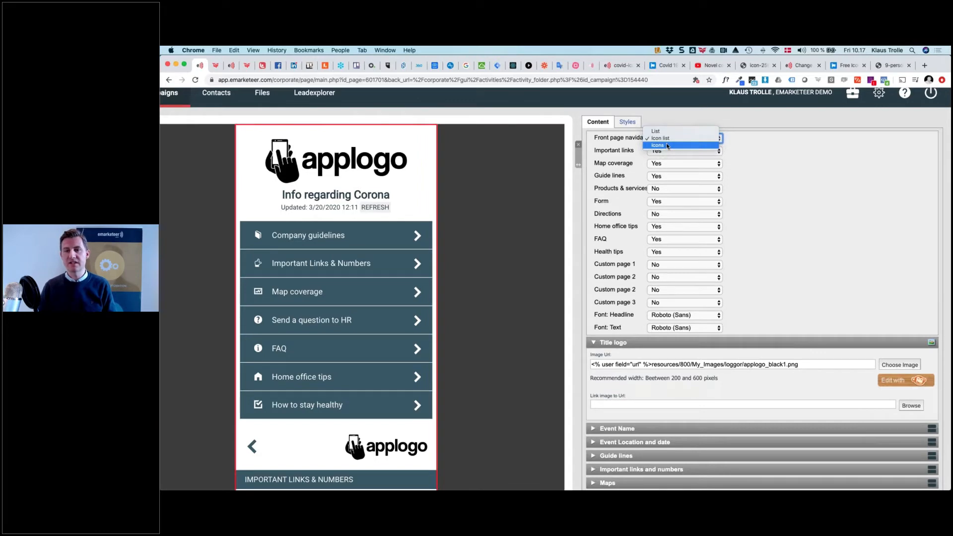
pyautogui.click(667, 146)
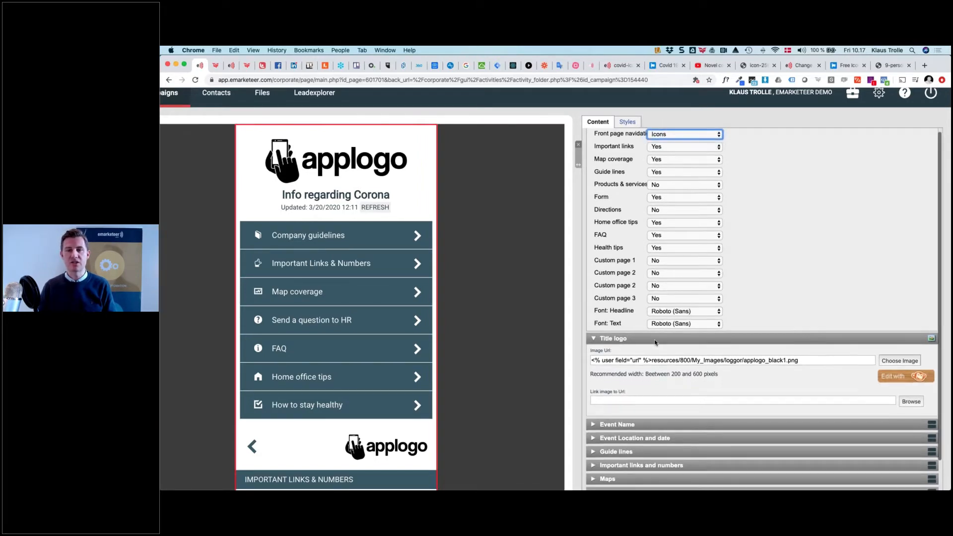
pyautogui.scroll(-1, 655, 342)
pyautogui.scroll(-1, 655, 342)
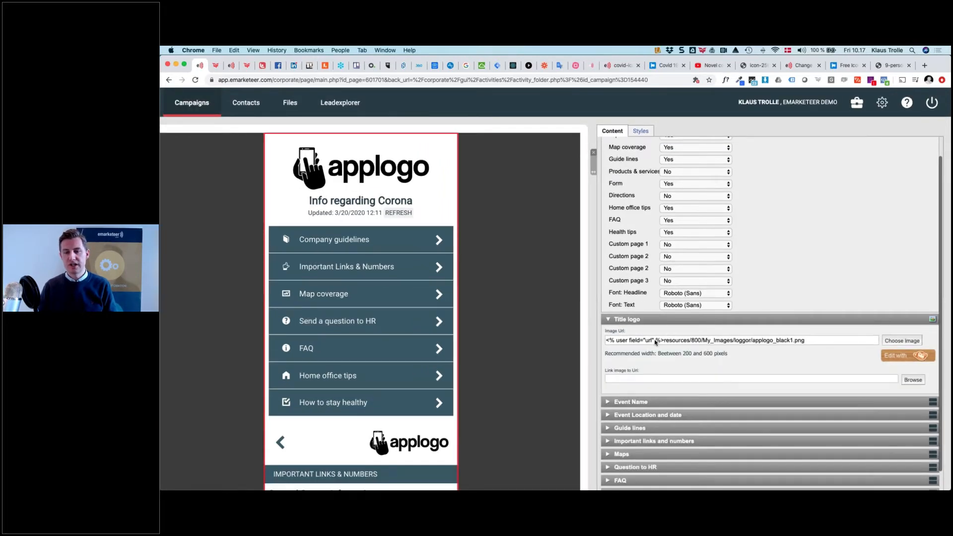
pyautogui.scroll(-5, 655, 342)
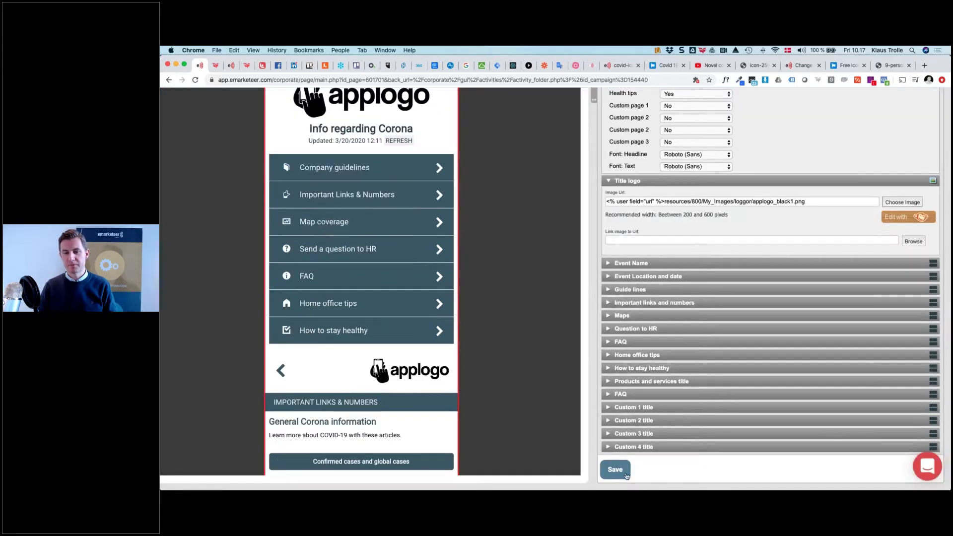
pyautogui.click(615, 470)
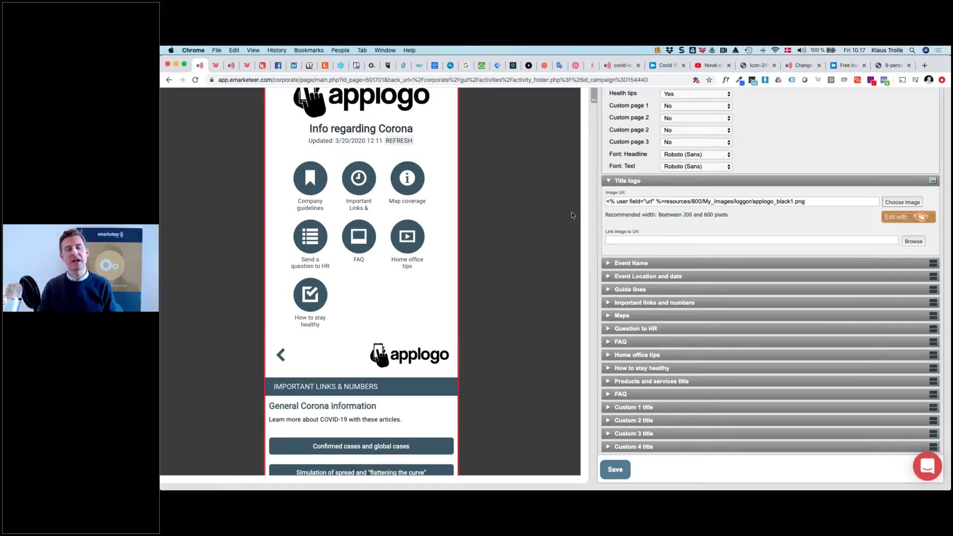
# Step: Set the front page navigation style back to Icon list and save the content block
pyautogui.scroll(2, 744, 248)
pyautogui.scroll(1, 744, 248)
pyautogui.scroll(2, 676, 149)
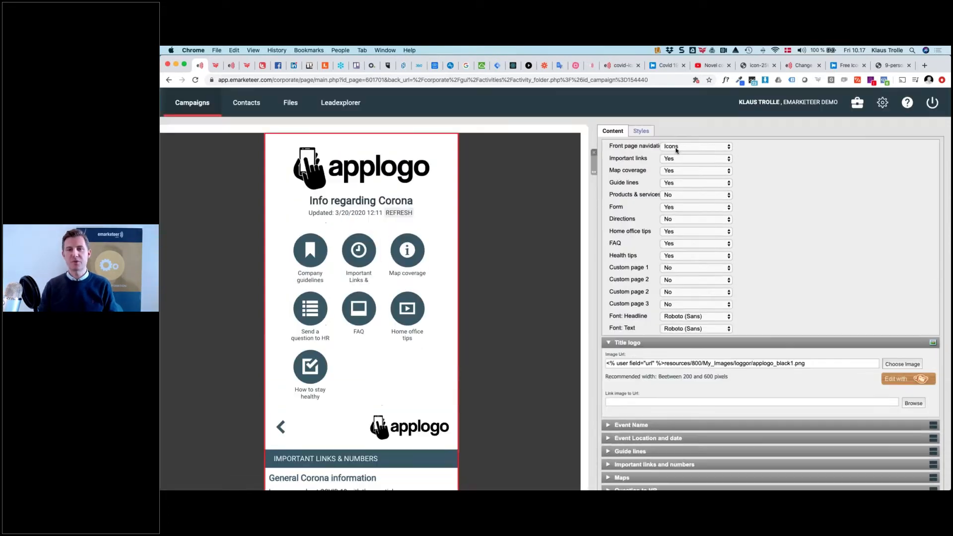
pyautogui.click(675, 147)
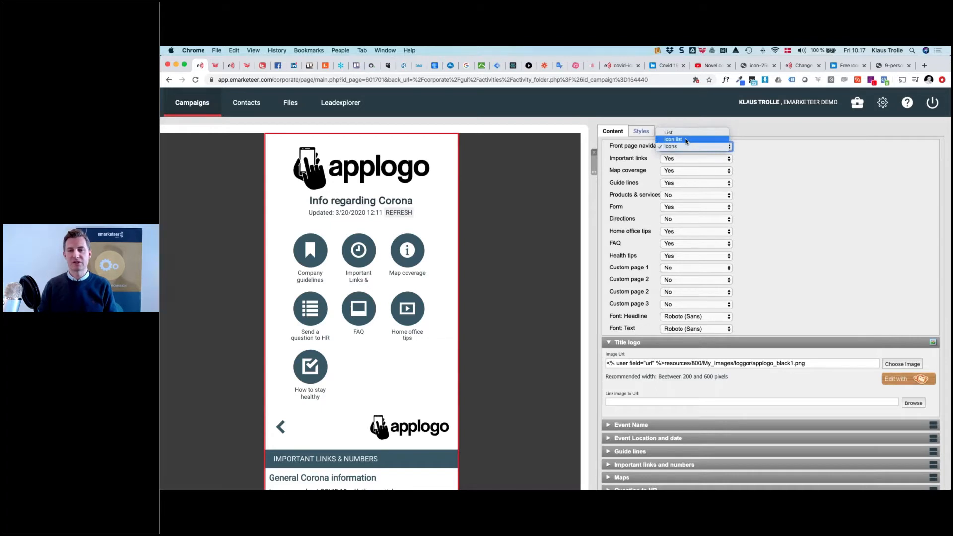
pyautogui.click(684, 140)
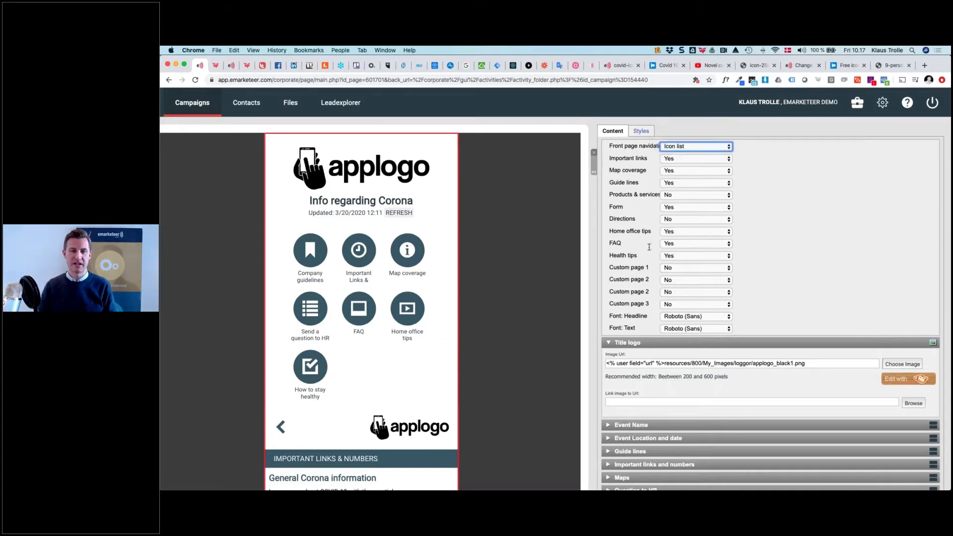
pyautogui.scroll(-4, 648, 256)
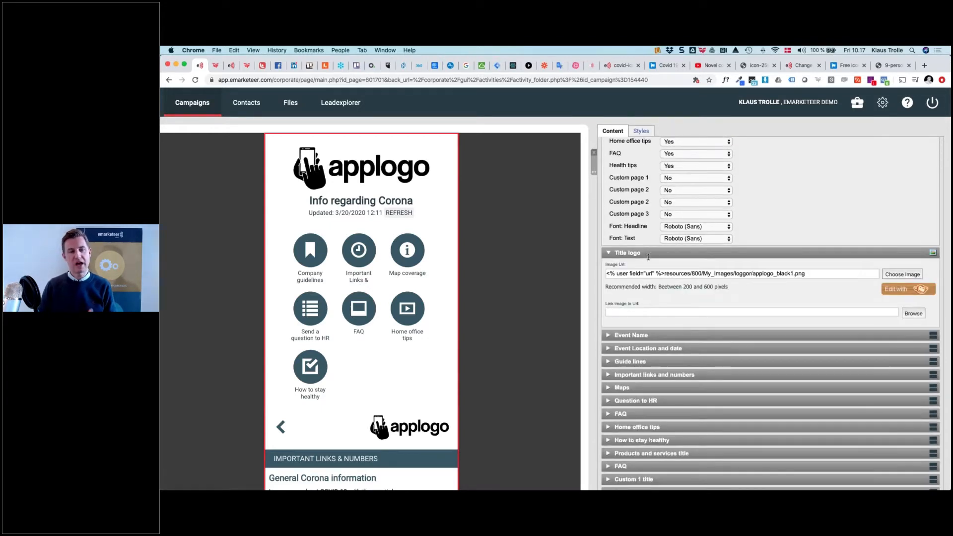
pyautogui.scroll(-3, 648, 256)
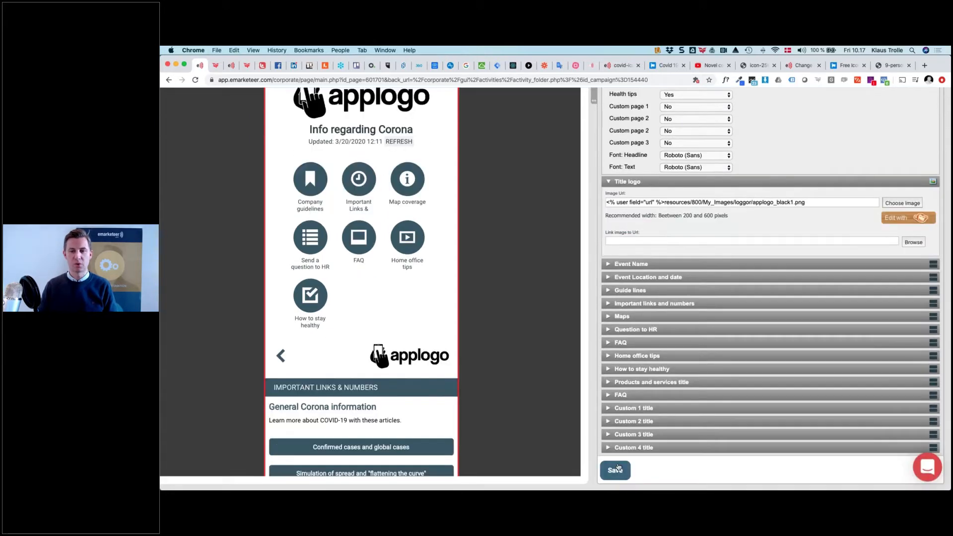
pyautogui.scroll(4, 656, 206)
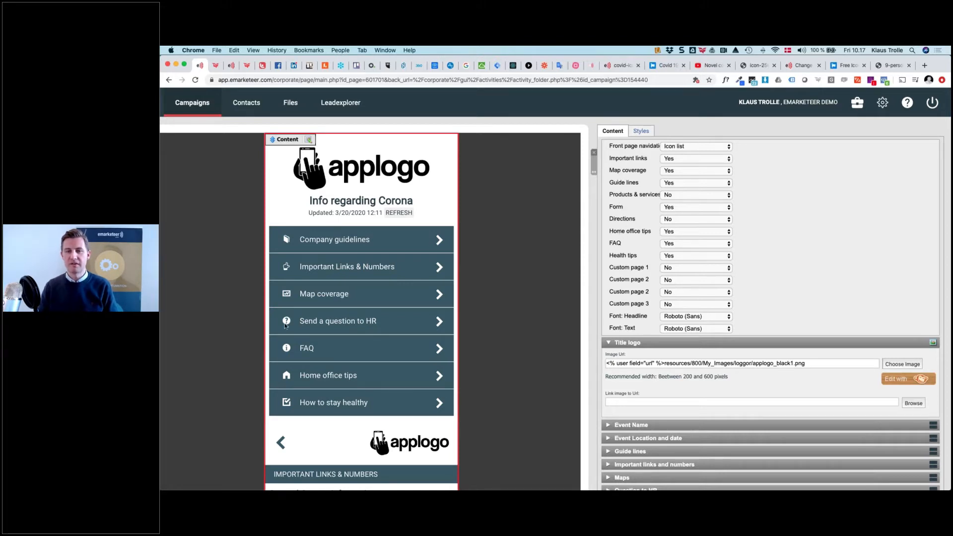
# Step: Hide the FAQ page by setting its option to No, and save the content block
pyautogui.click(673, 208)
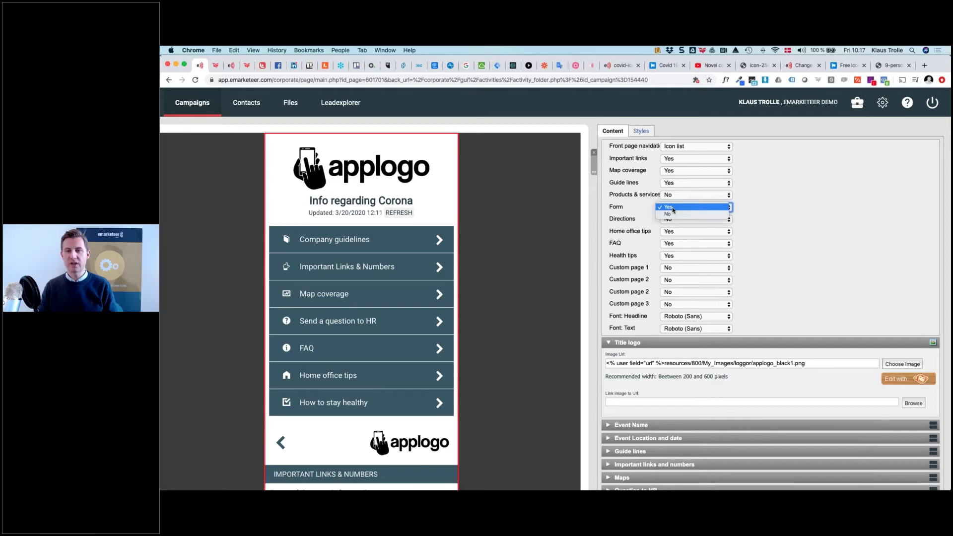
pyautogui.click(624, 214)
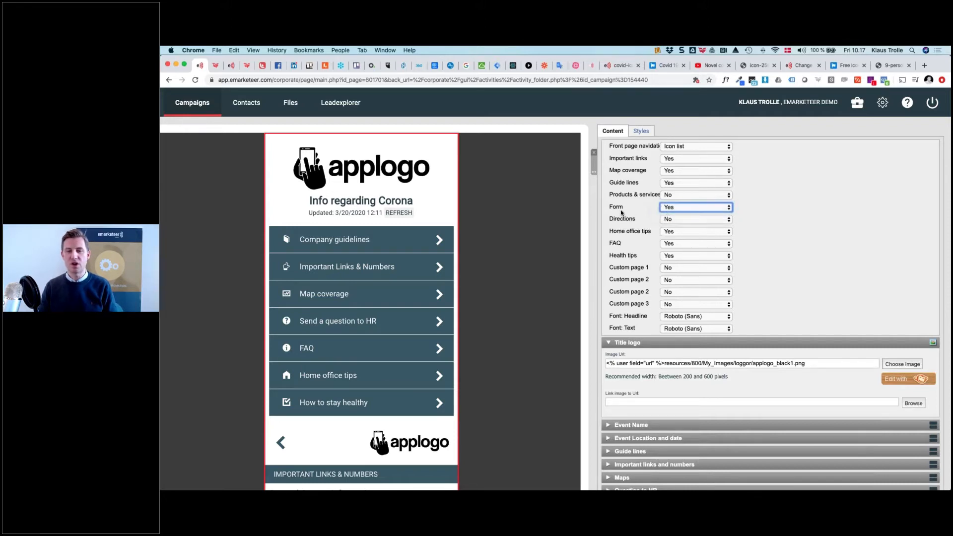
pyautogui.click(682, 256)
pyautogui.click(677, 244)
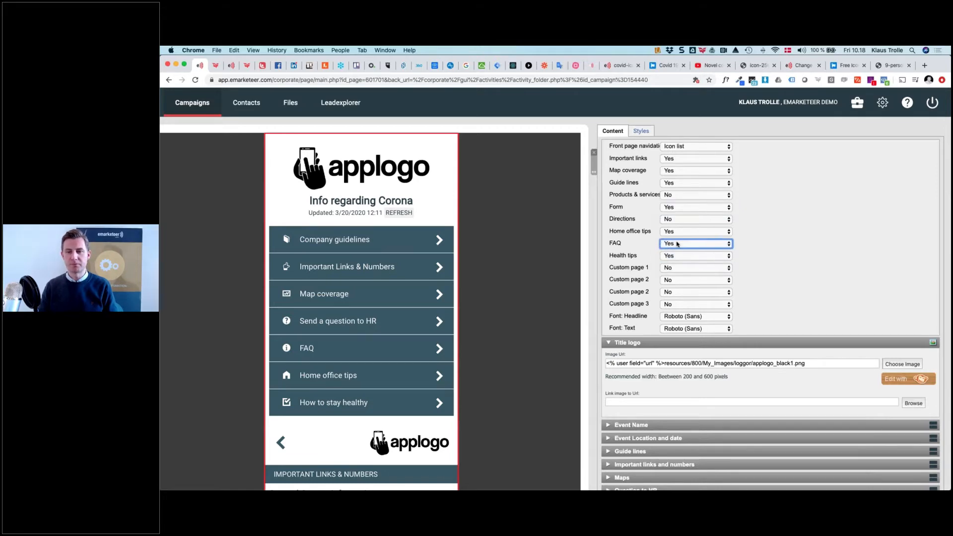
pyautogui.click(675, 250)
pyautogui.scroll(-5, 618, 473)
pyautogui.click(618, 473)
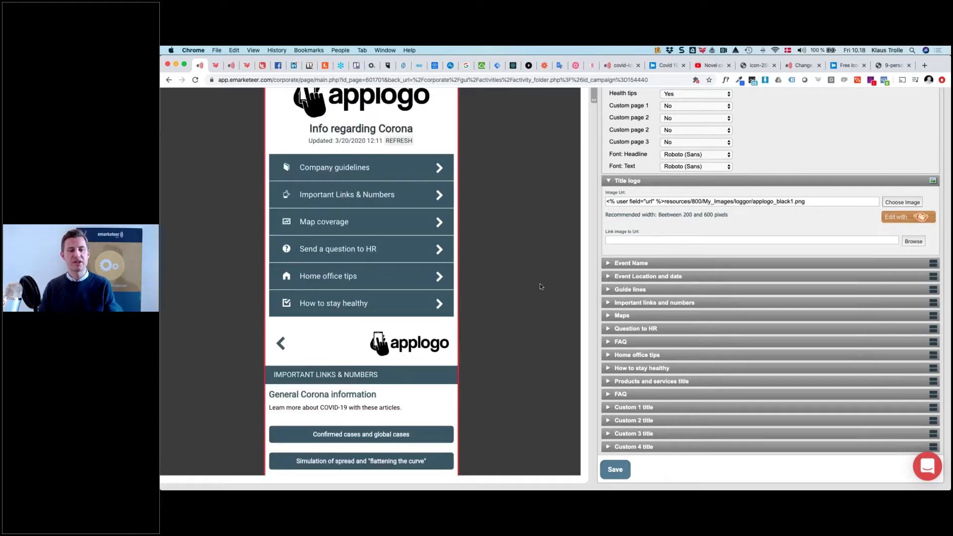
# Step: Show the FAQ page again by setting its option to Yes, and save the content block
pyautogui.scroll(3, 690, 130)
pyautogui.scroll(1, 690, 130)
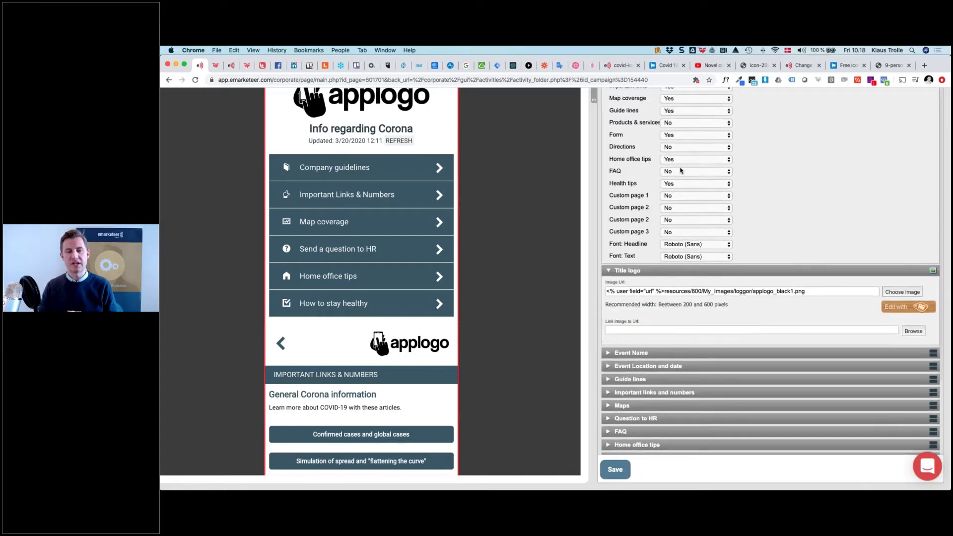
pyautogui.click(679, 170)
pyautogui.click(678, 164)
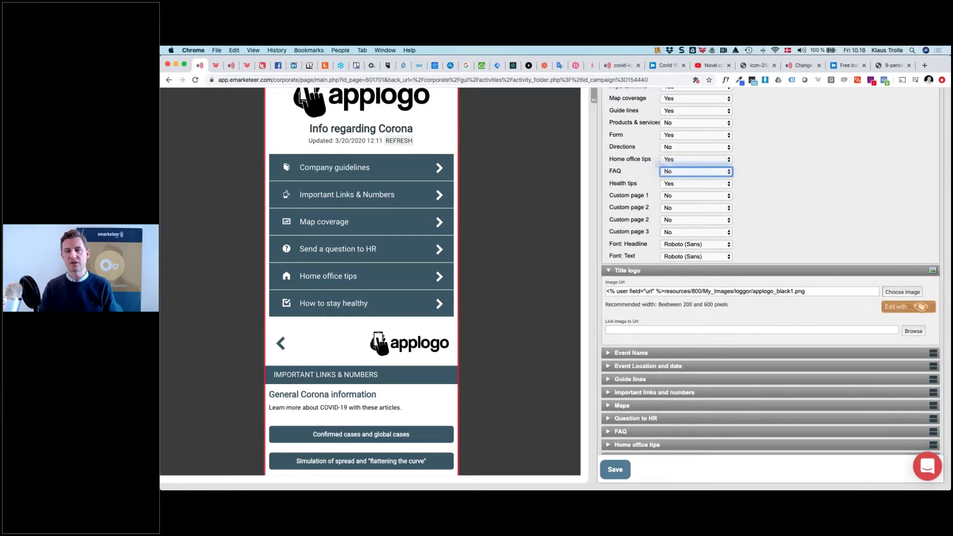
pyautogui.click(618, 470)
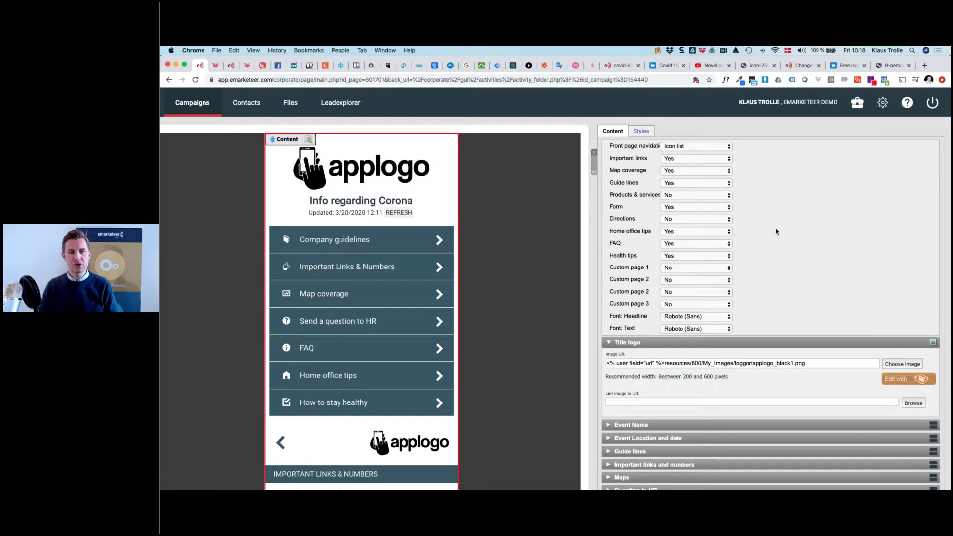
# Step: Rename the Home office tips menu item to "Home Office Guidelines" and save the content block
pyautogui.scroll(-3, 750, 233)
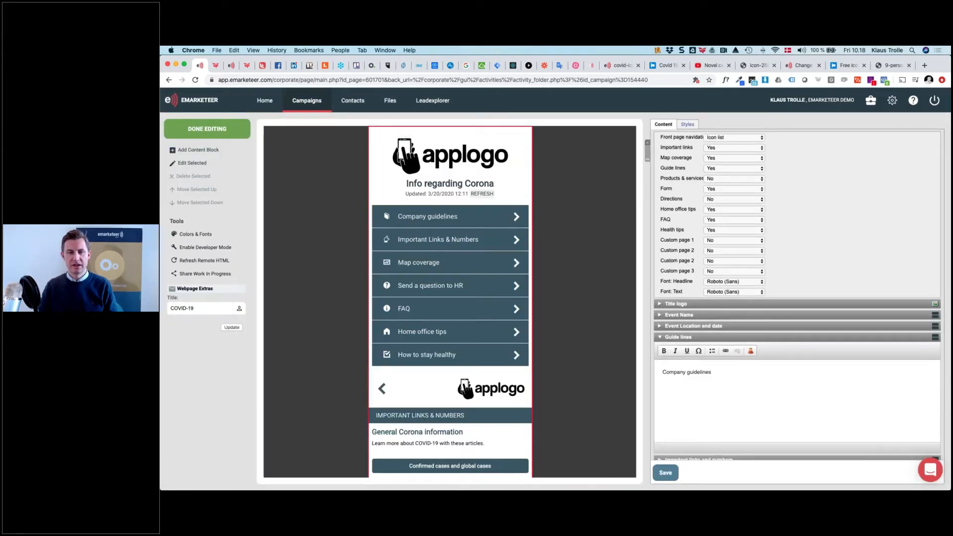
pyautogui.click(424, 331)
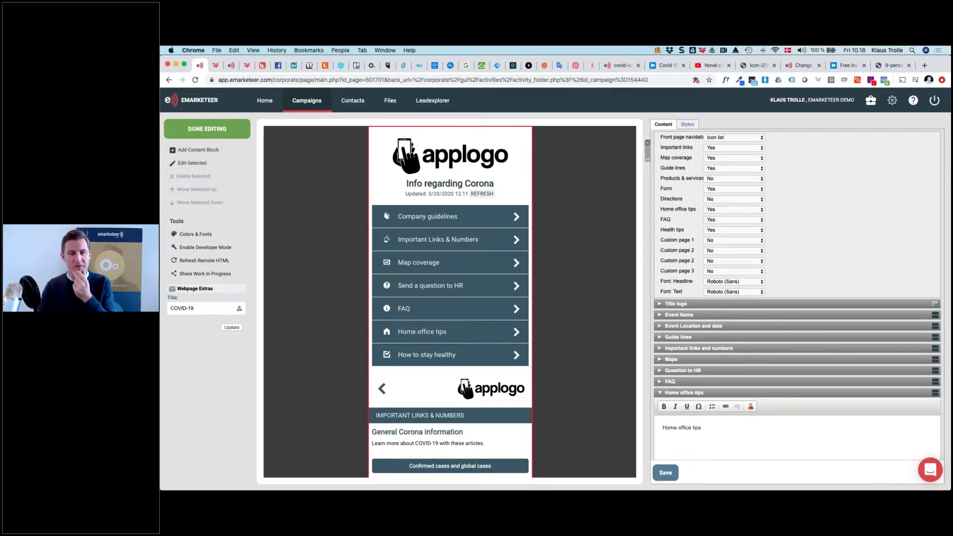
pyautogui.hotkey('ctrl', 'a')
pyautogui.write('Off')
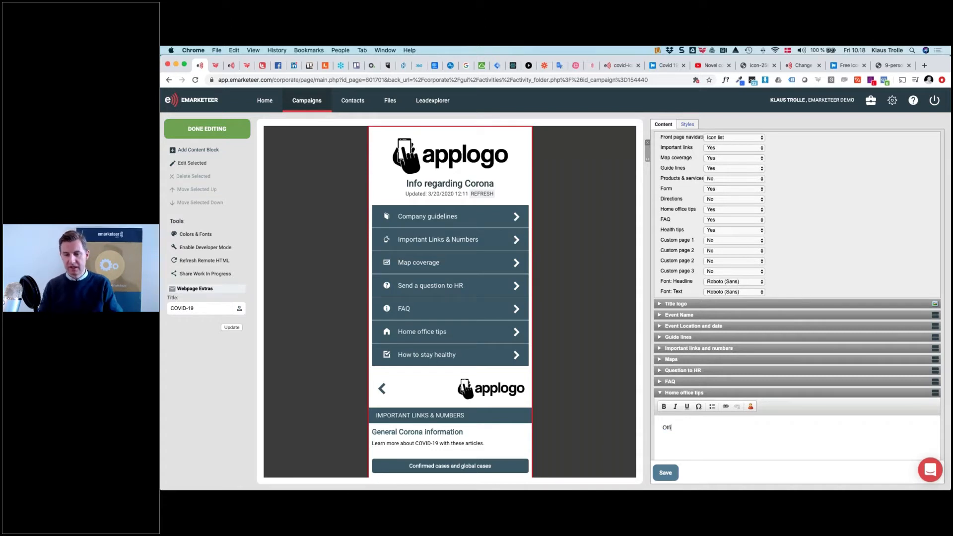
pyautogui.press('BackSpace')
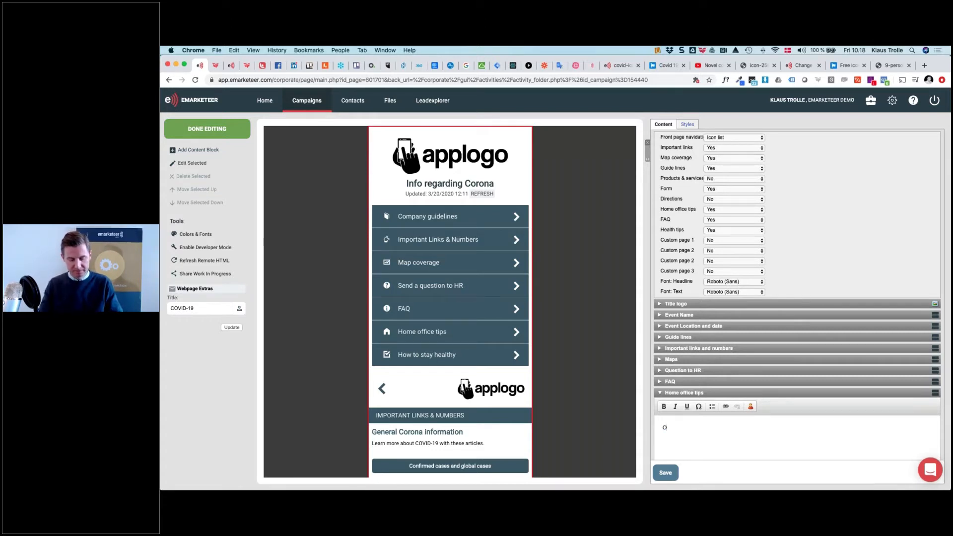
pyautogui.press('BackSpace')
pyautogui.write('Home Offic')
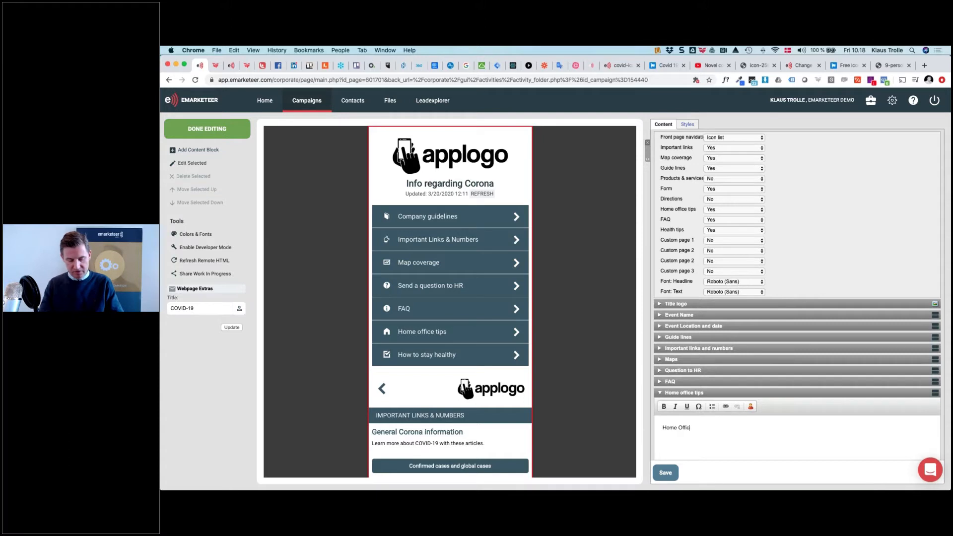
pyautogui.write('e Guidelines')
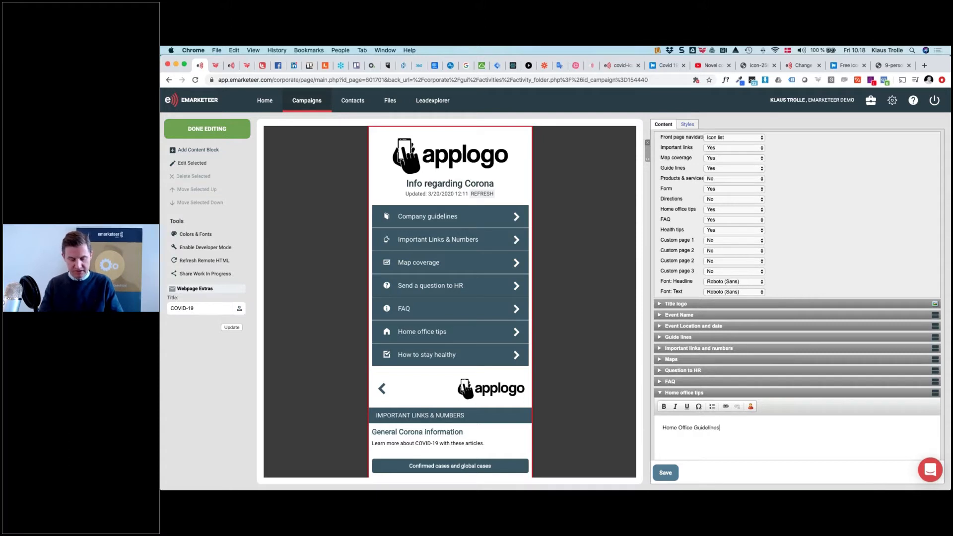
pyautogui.click(665, 472)
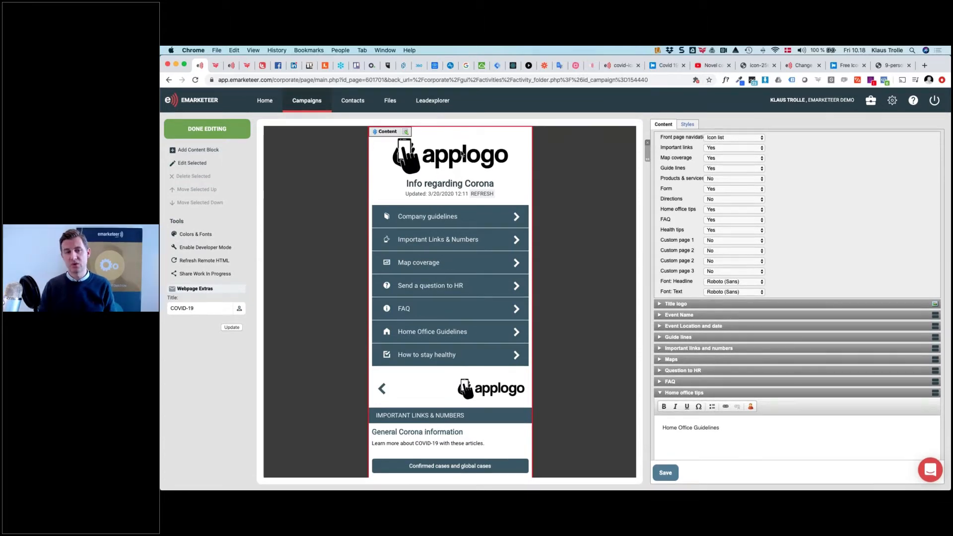
# Step: Change the user field in the Title logo's image URL to "logo"
pyautogui.click(436, 164)
pyautogui.click(676, 324)
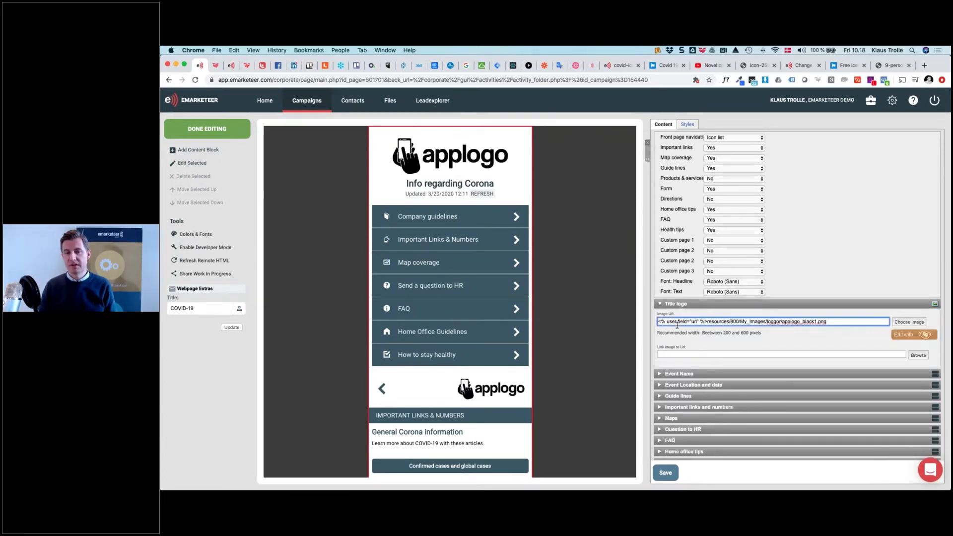
pyautogui.tripleClick(845, 321)
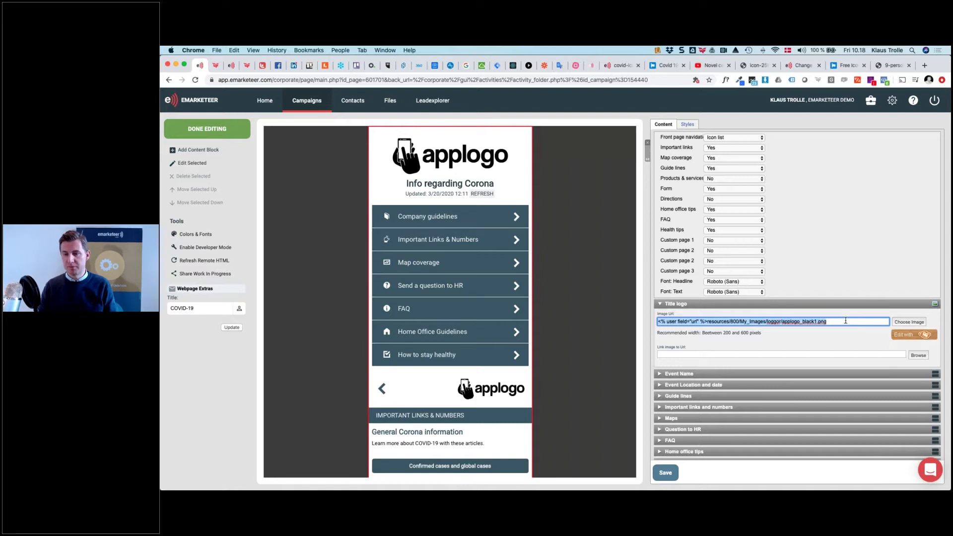
pyautogui.press('Left')
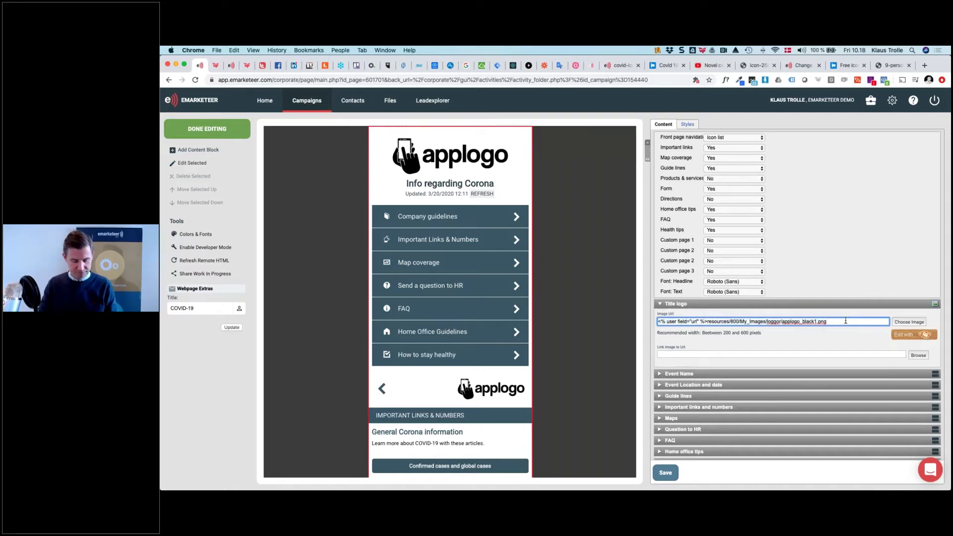
pyautogui.press('Right')
pyautogui.press('Right')
pyautogui.press('Right')
pyautogui.press('Right')
pyautogui.press('Right')
pyautogui.press('Right')
pyautogui.press('Right')
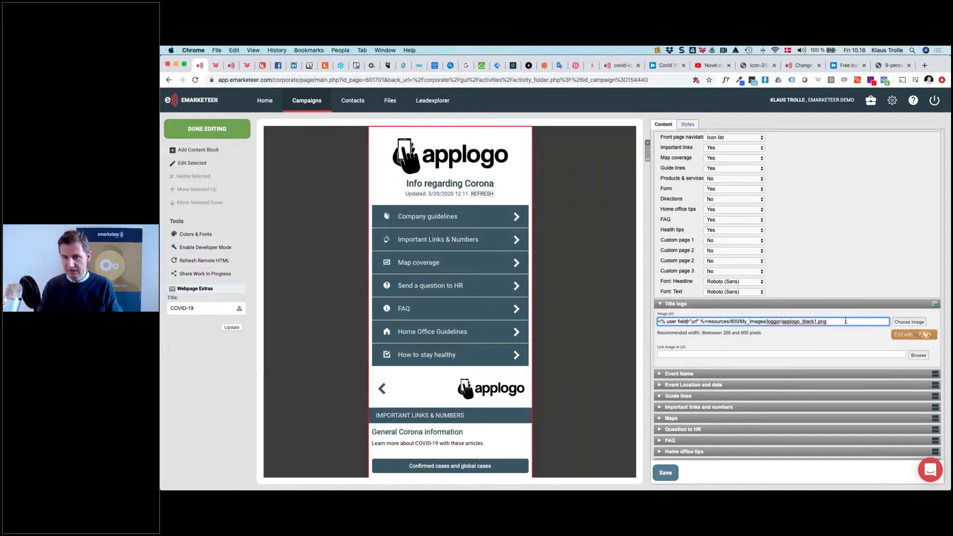
pyautogui.press('BackSpace')
pyautogui.press('BackSpace')
pyautogui.press('BackSpace')
pyautogui.write('logo')
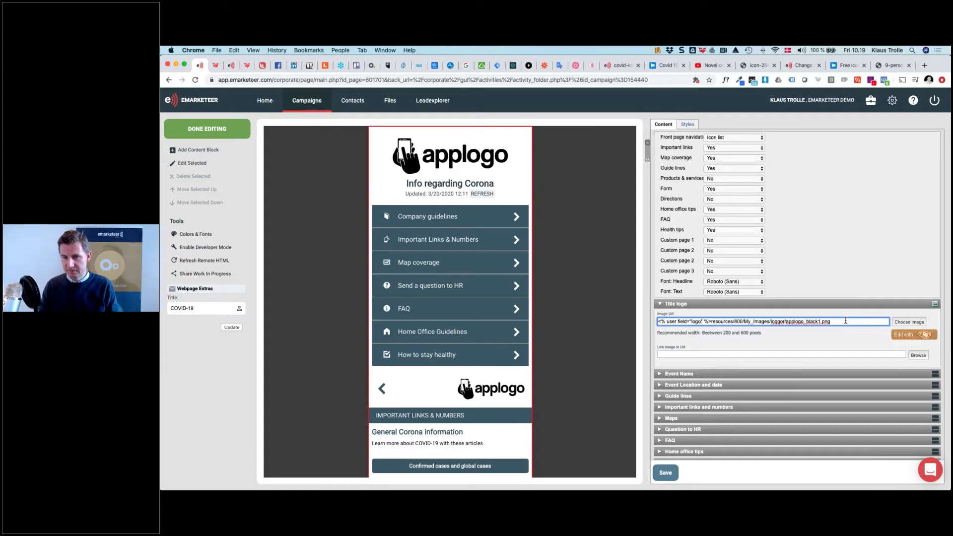
# Step: Remove the file path after <% user field="logo" %> in the Title logo's image URL and save the content block
pyautogui.hotkey('shift', 'End')
pyautogui.press('Delete')
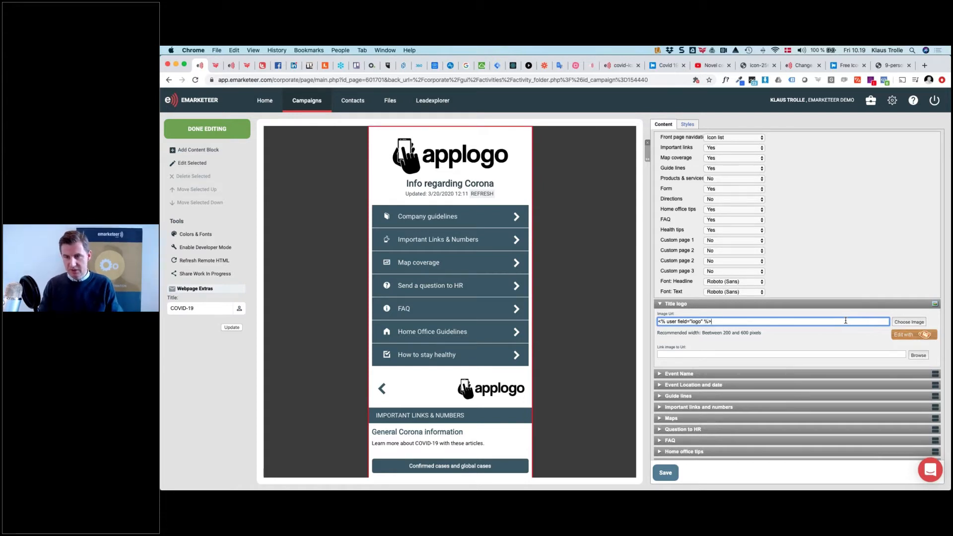
pyautogui.click(904, 322)
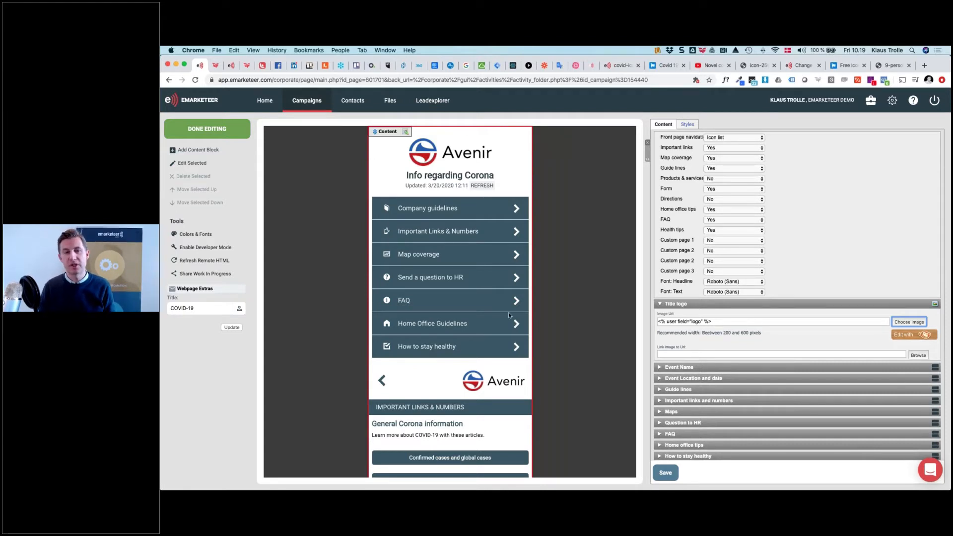
pyautogui.scroll(-5, 505, 382)
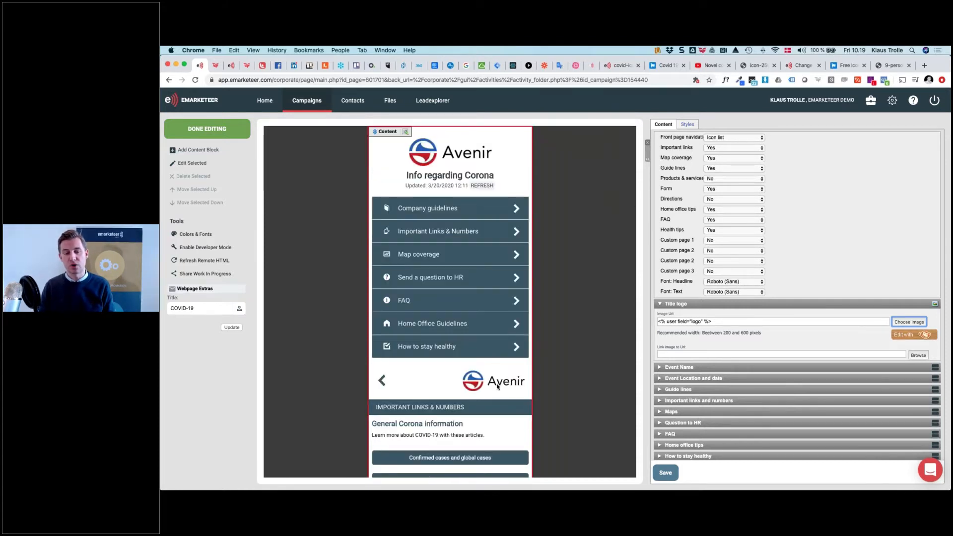
pyautogui.click(665, 473)
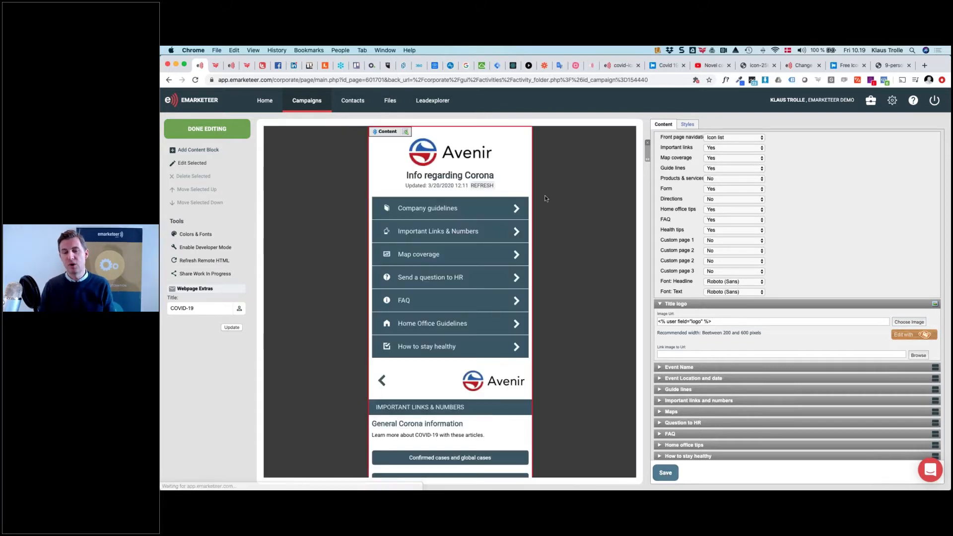
# Step: Delete the Event Name text "Info regarding Corona", paste it back and save the content block
pyautogui.scroll(-3, 796, 294)
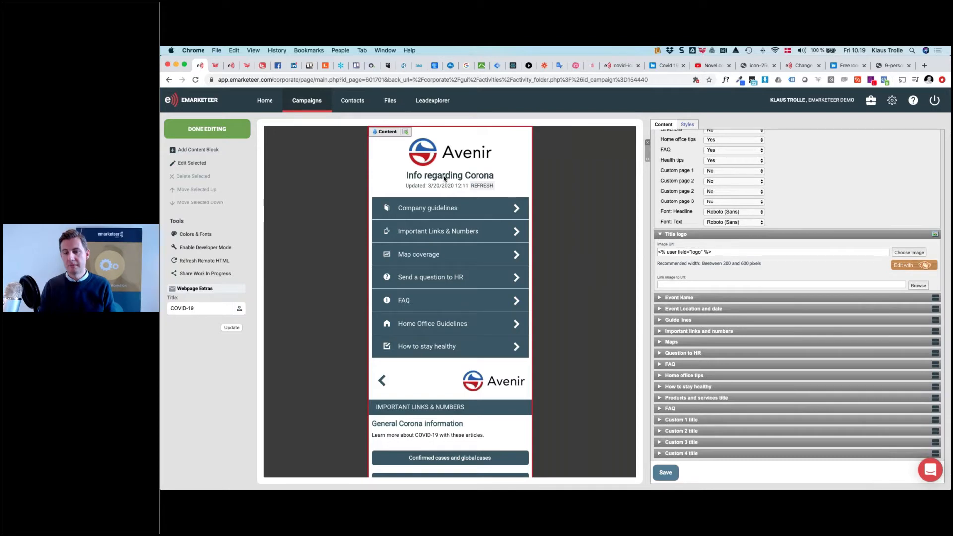
pyautogui.click(443, 180)
pyautogui.click(671, 298)
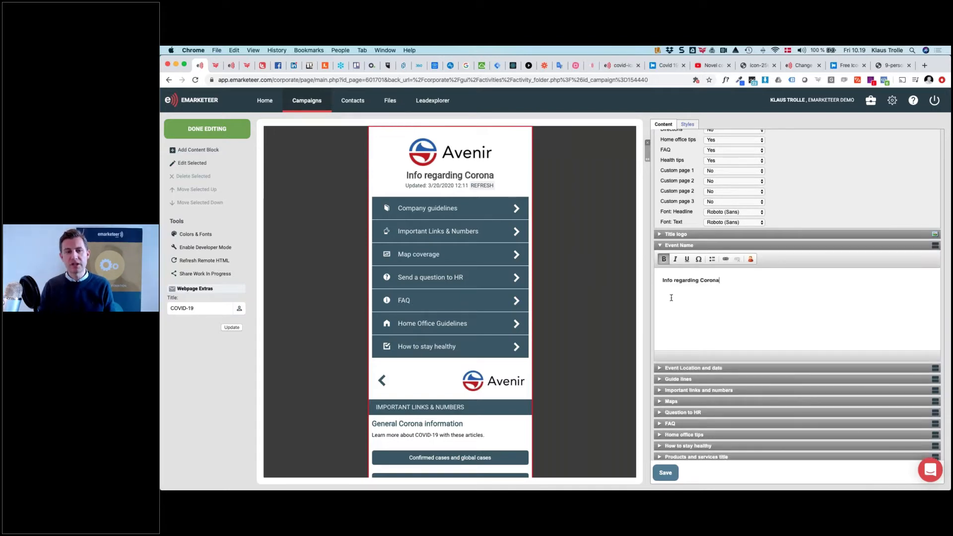
pyautogui.hotkey('ctrl', 'a')
pyautogui.press('super+c')
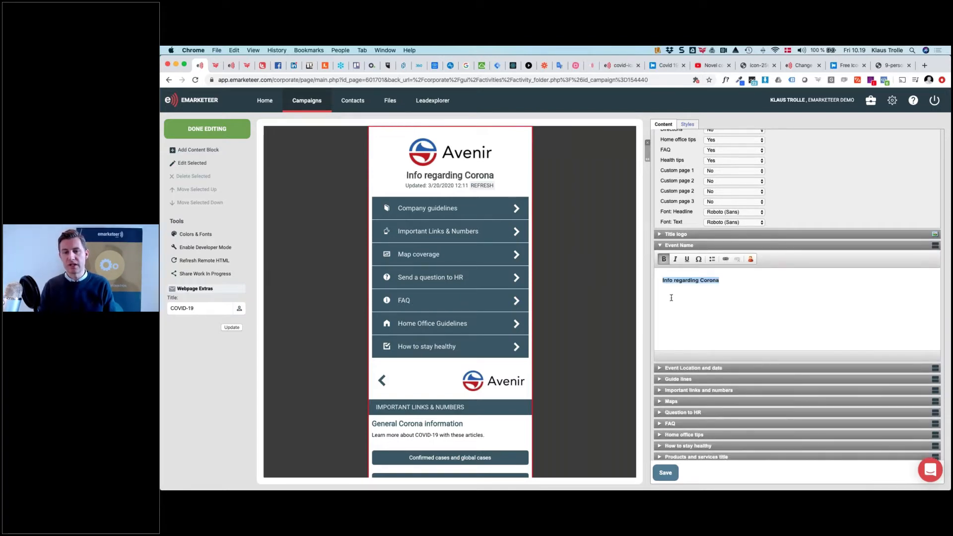
pyautogui.press('BackSpace')
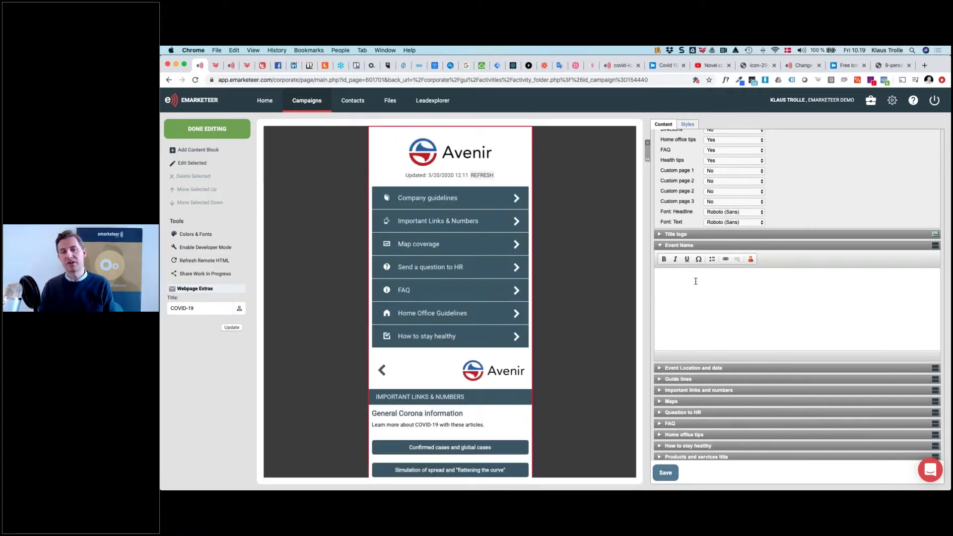
pyautogui.press('super+v')
pyautogui.click(671, 475)
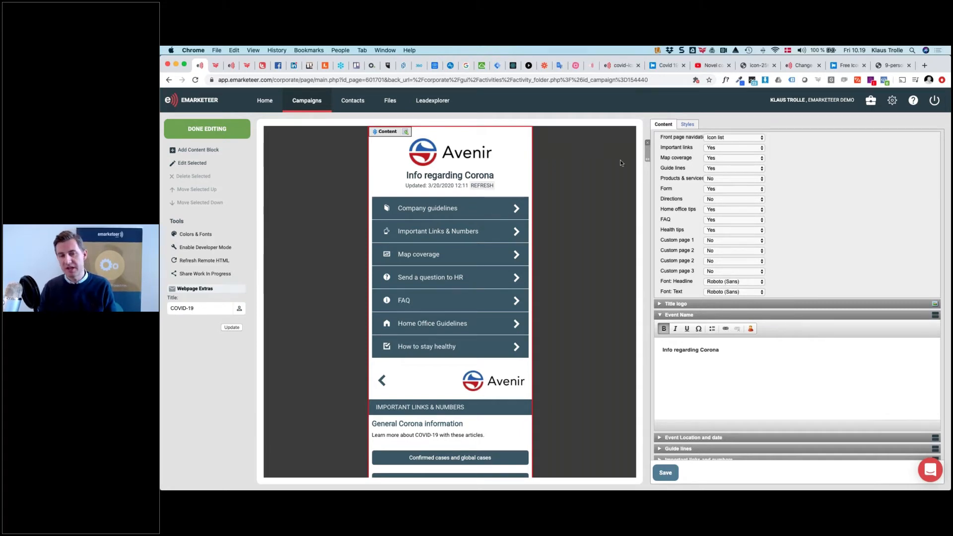
# Step: Set the Main Color to 1F7038 in the page's color and font styles and save them
pyautogui.click(689, 124)
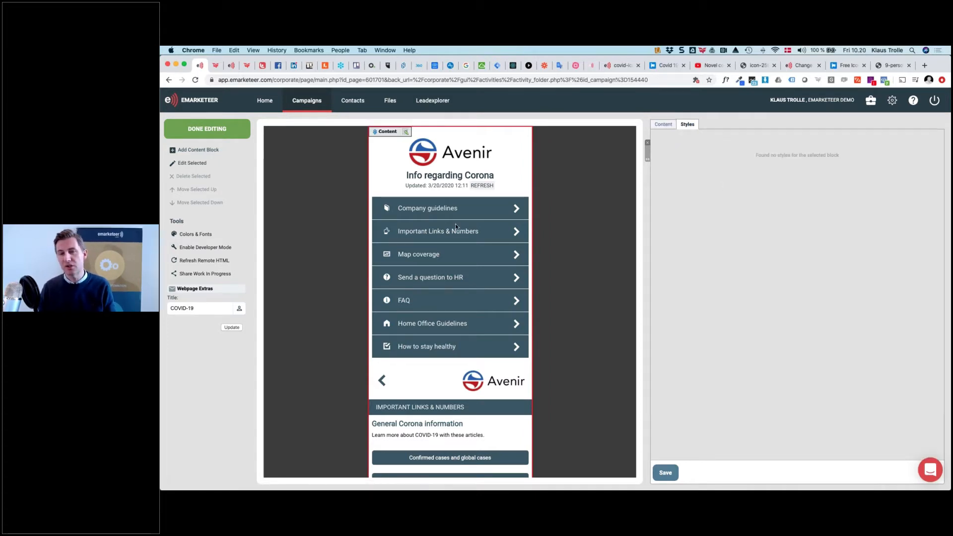
pyautogui.click(197, 235)
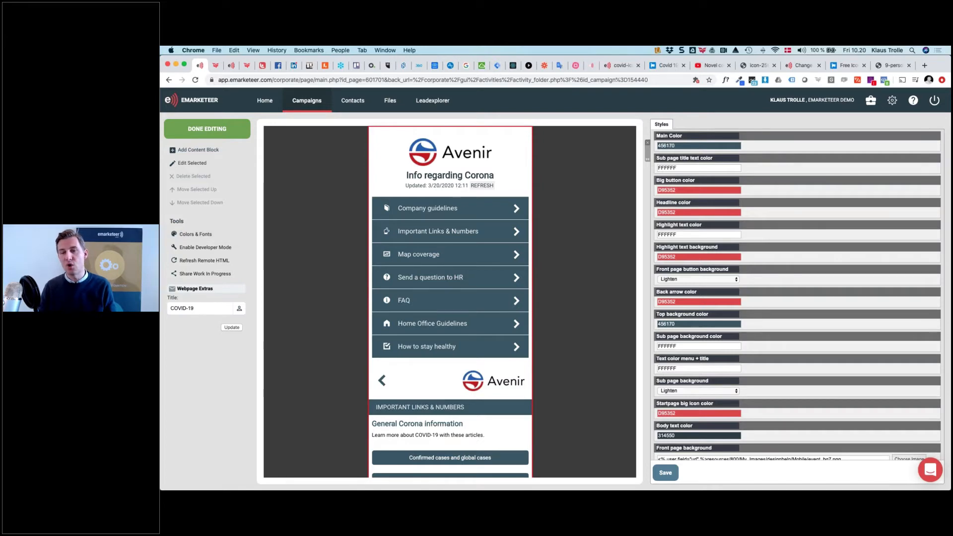
pyautogui.scroll(-3, 696, 199)
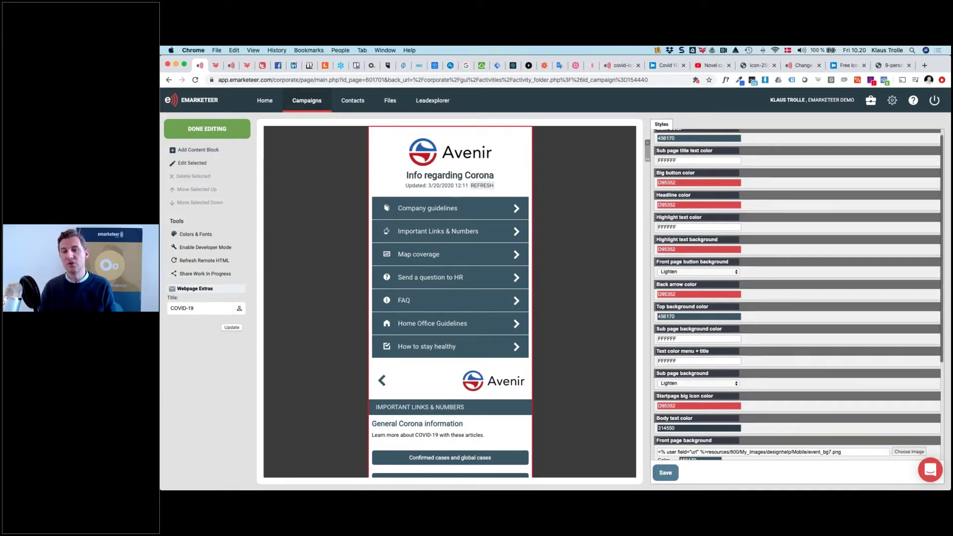
pyautogui.scroll(-1, 797, 295)
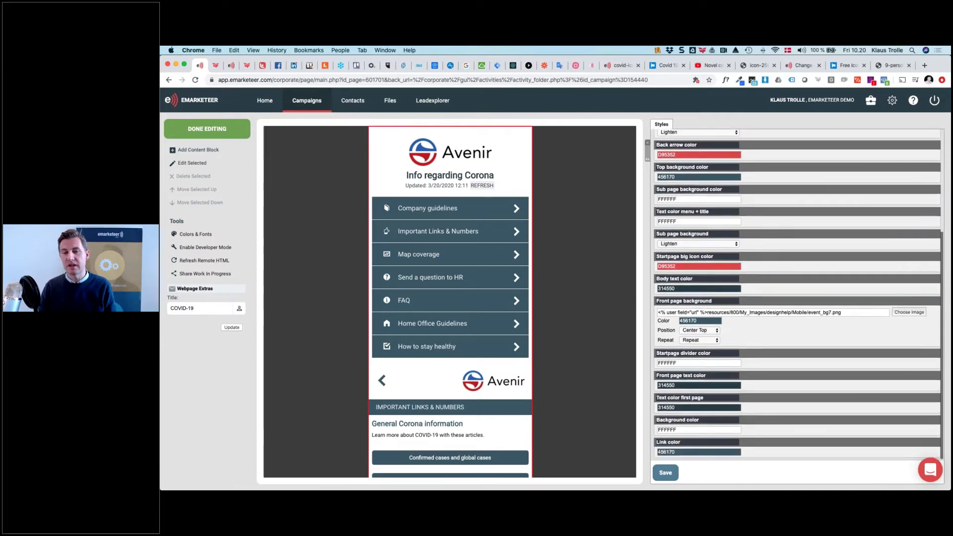
pyautogui.scroll(3, 797, 295)
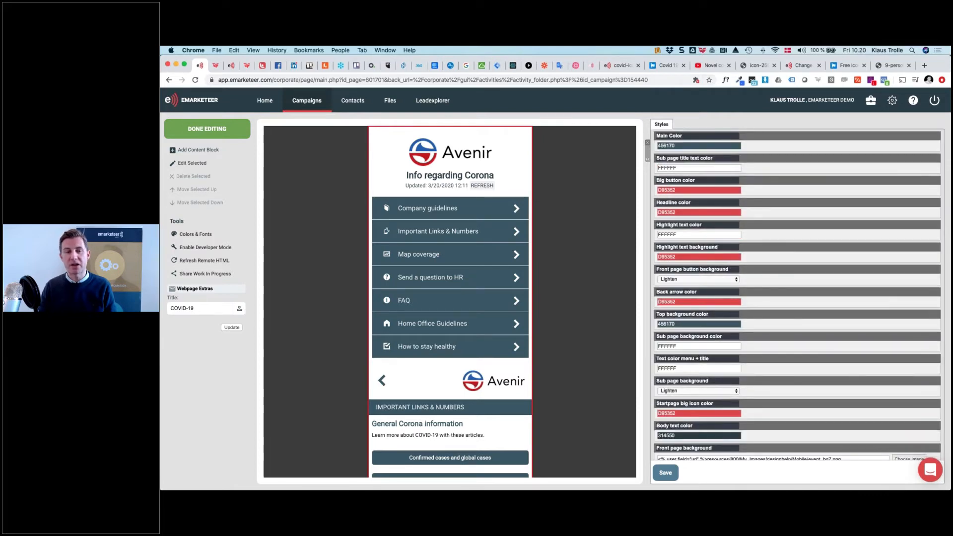
pyautogui.click(692, 145)
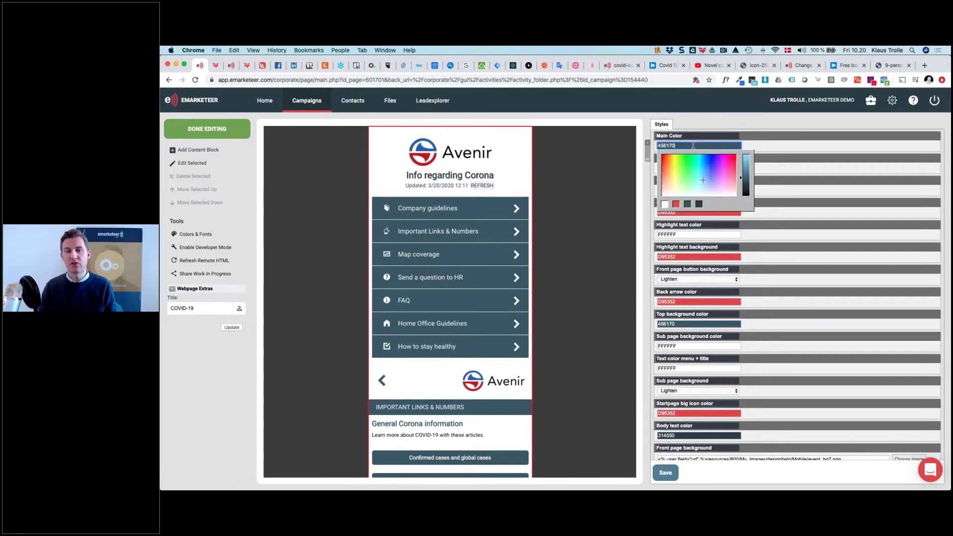
pyautogui.doubleClick(693, 145)
pyautogui.press('super+c')
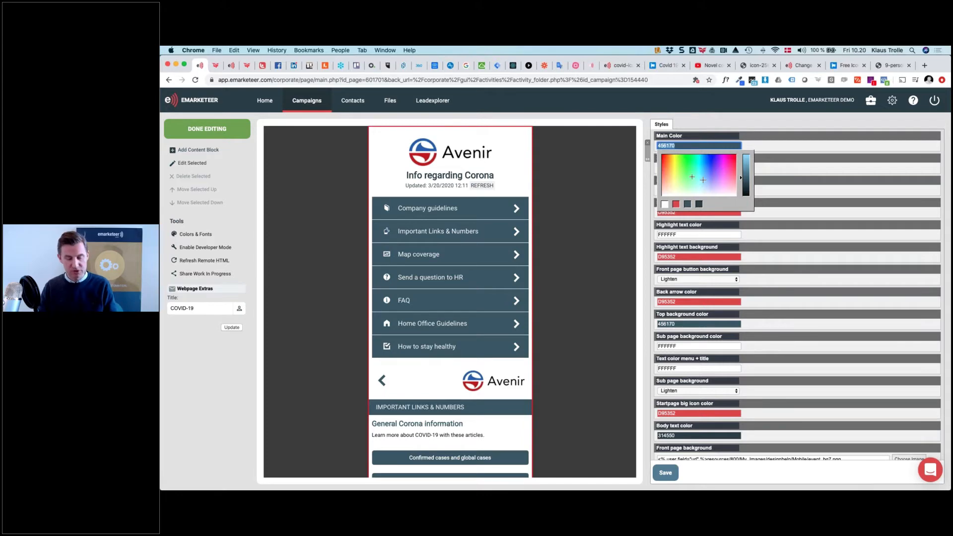
pyautogui.write('1F7038')
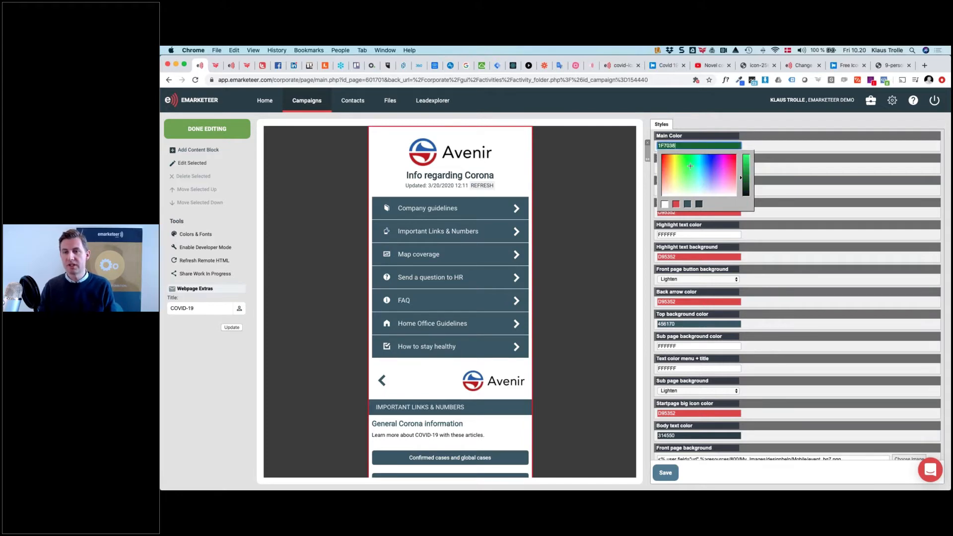
pyautogui.click(760, 143)
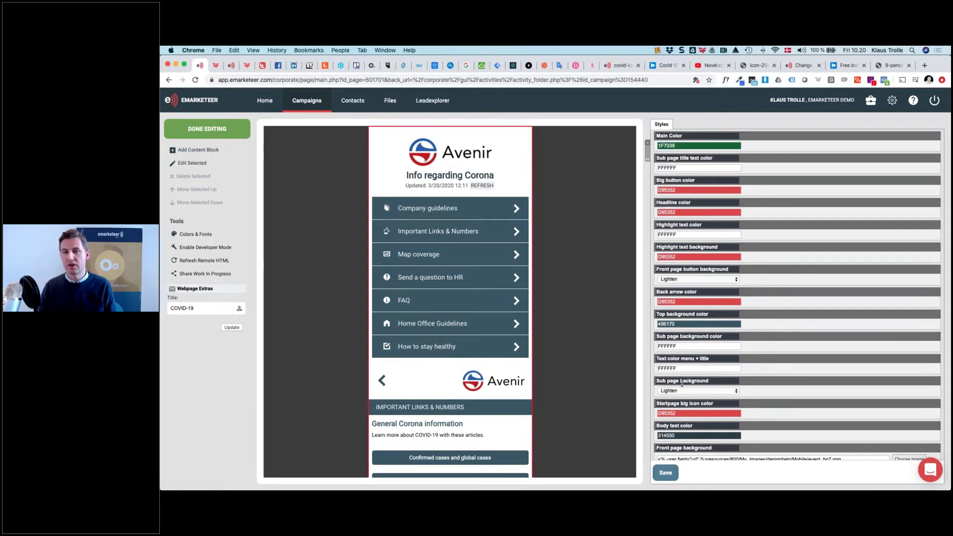
pyautogui.click(665, 472)
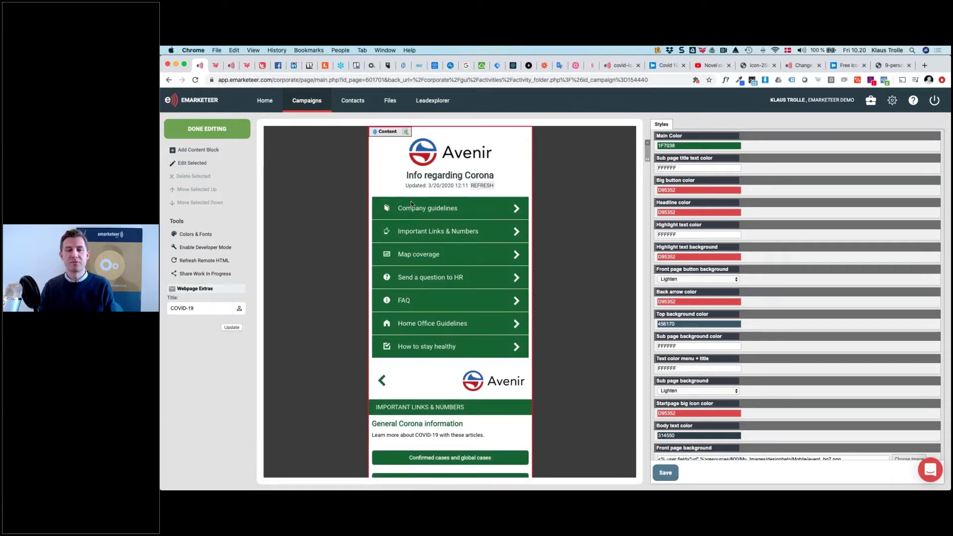
# Step: Look through the recolored subpages, set the Main Color back to 456170 and save the styles
pyautogui.scroll(-5, 419, 325)
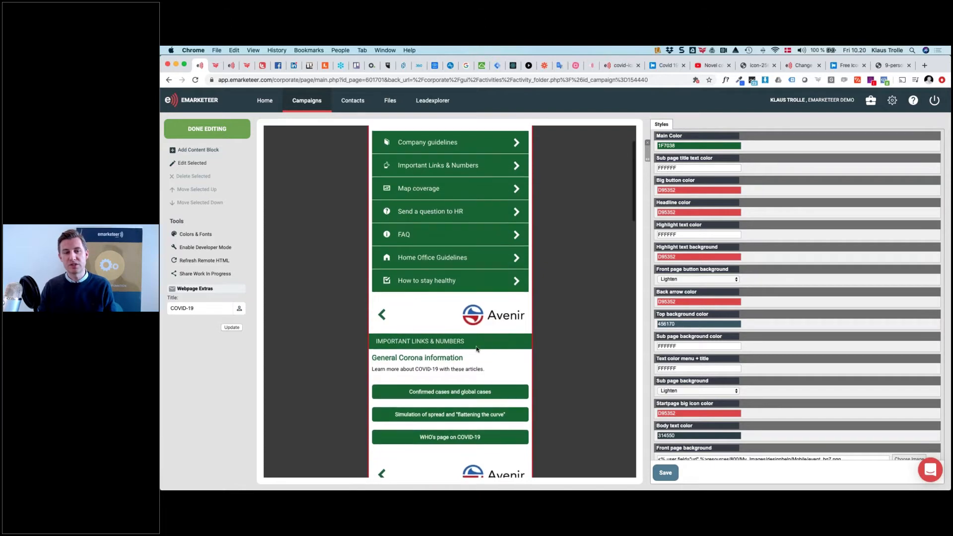
pyautogui.scroll(-2, 430, 365)
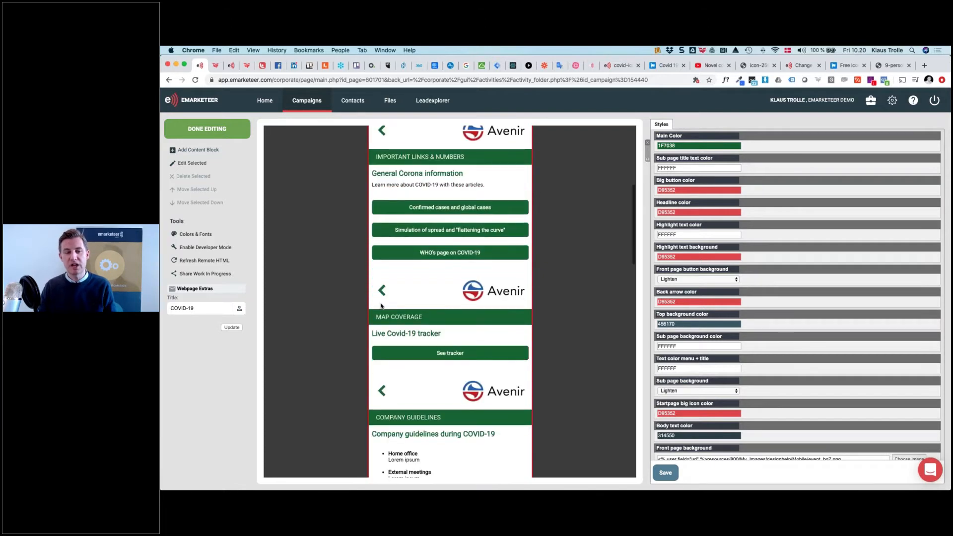
pyautogui.scroll(-8, 389, 348)
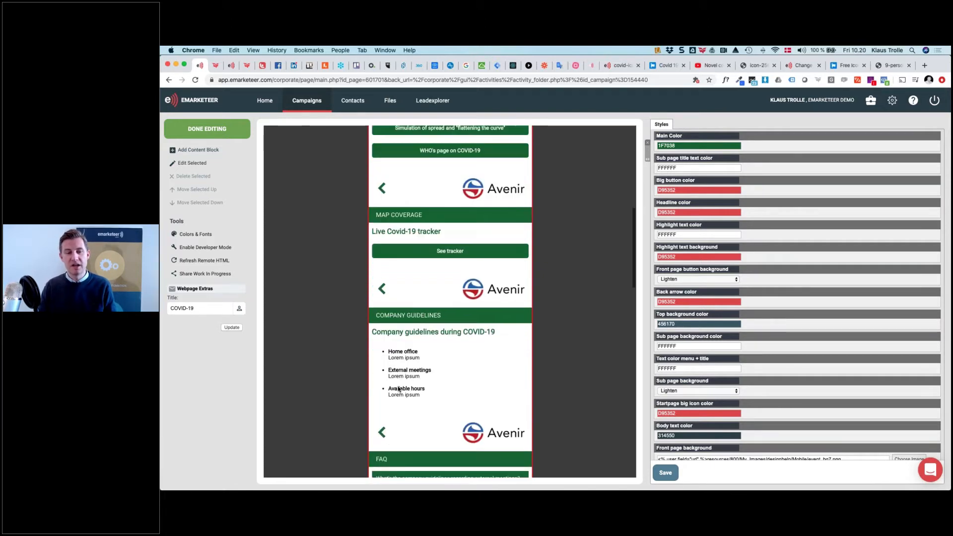
pyautogui.scroll(15, 398, 390)
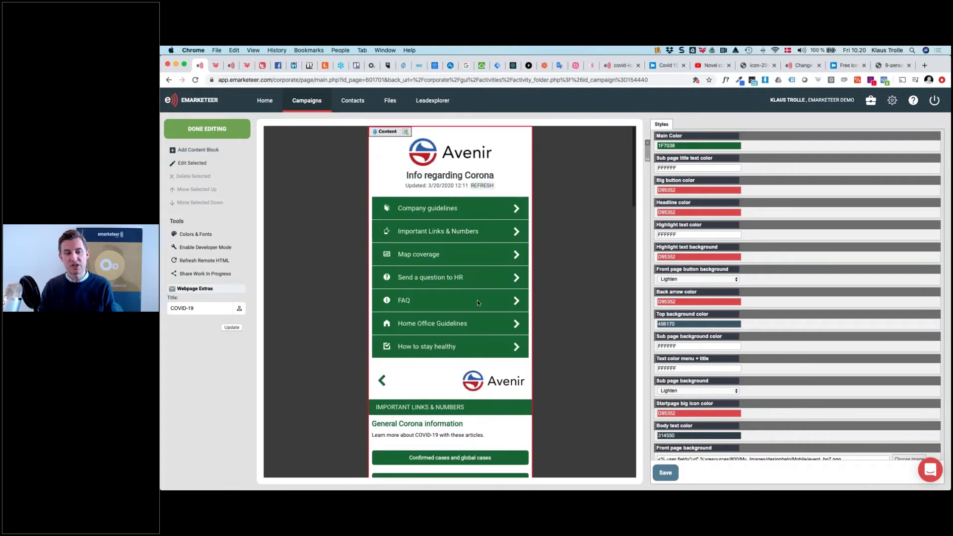
pyautogui.doubleClick(674, 145)
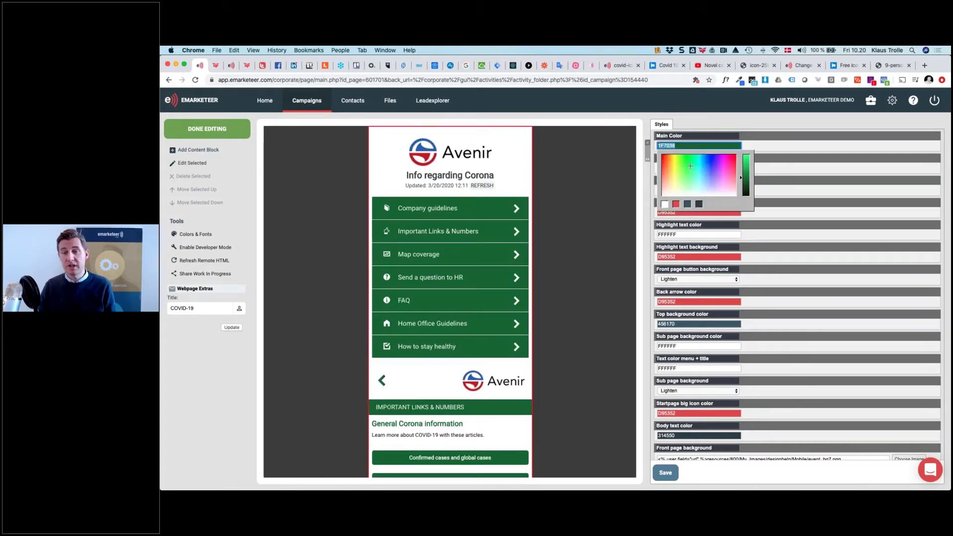
pyautogui.press('super+v')
pyautogui.press('Tab')
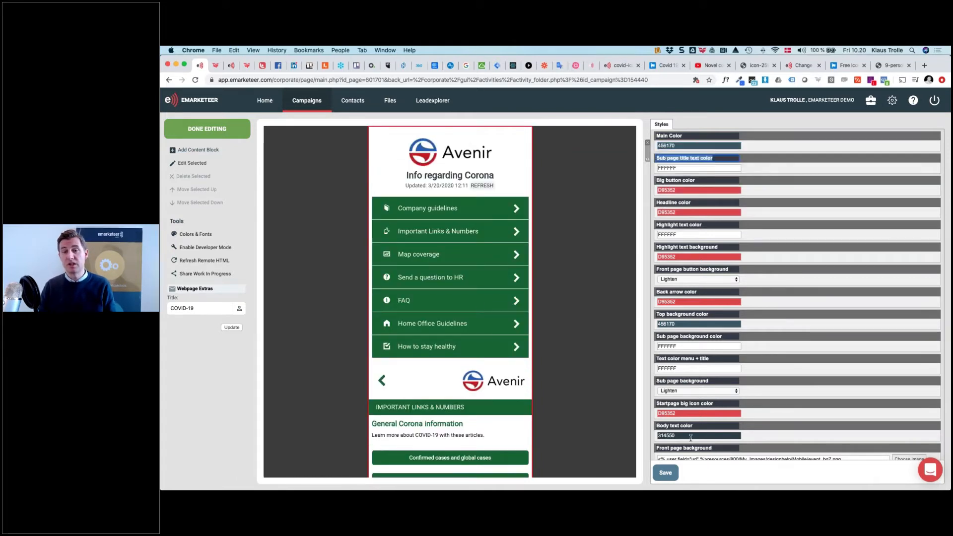
pyautogui.click(672, 471)
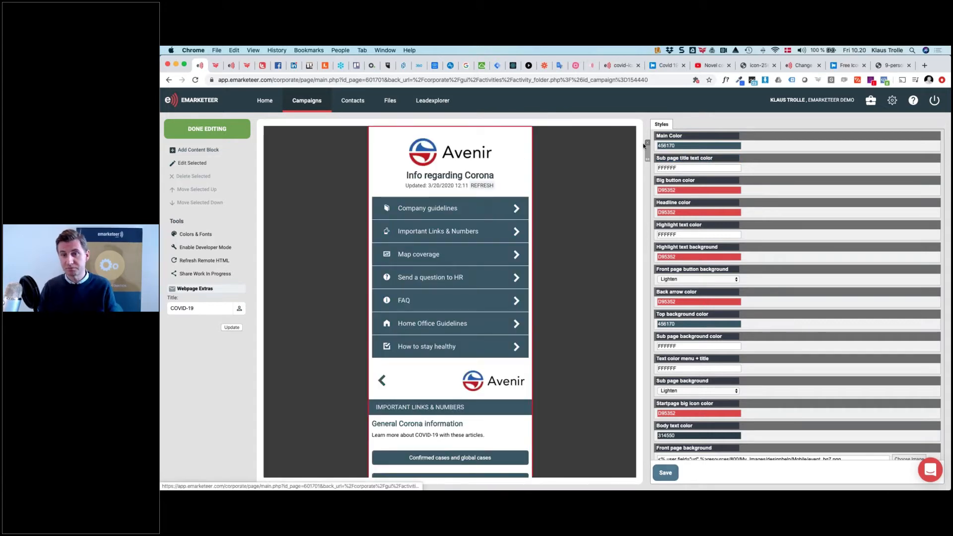
# Step: Reopen the content block's settings, show the mirrored phone screen in Reflector 3 and move its window out of view
pyautogui.click(436, 237)
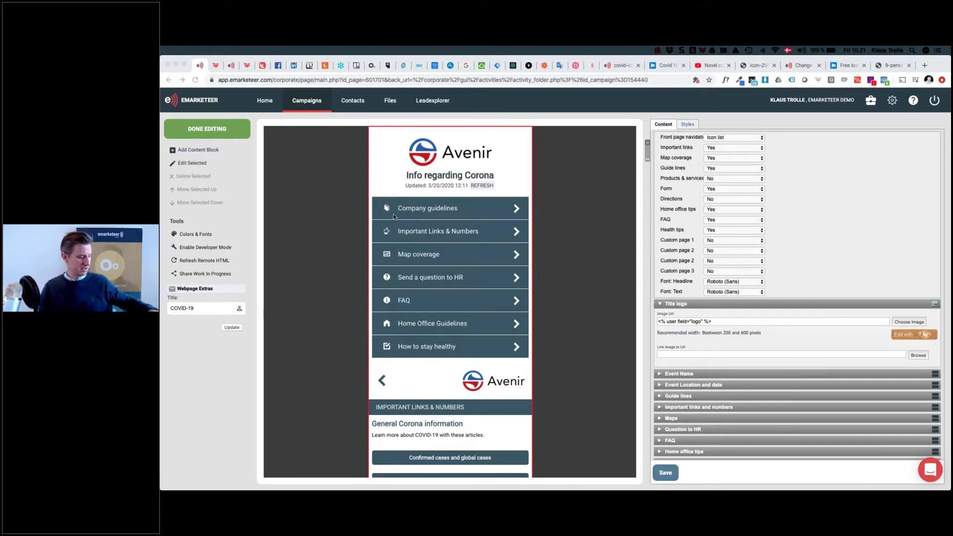
pyautogui.click(445, 118)
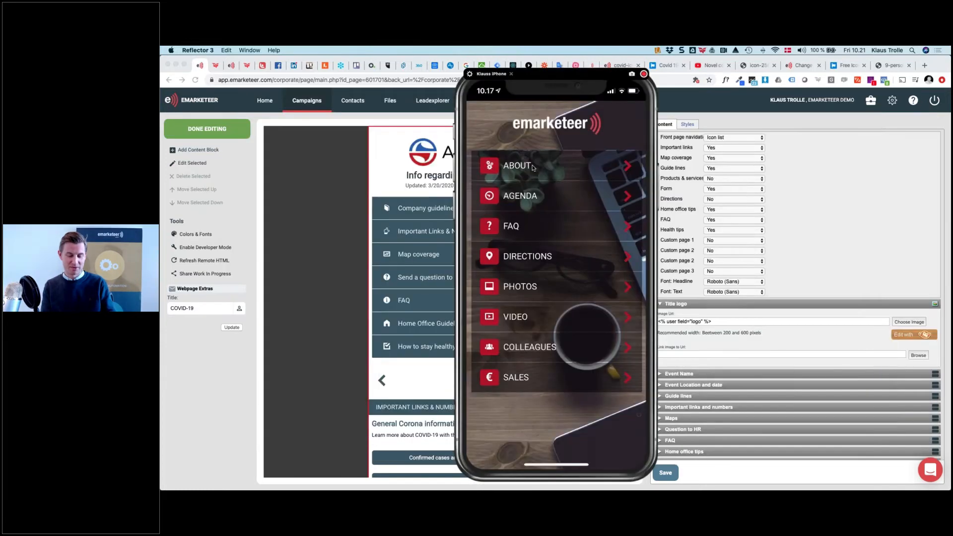
pyautogui.moveTo(556, 77); pyautogui.dragTo(535, 85)
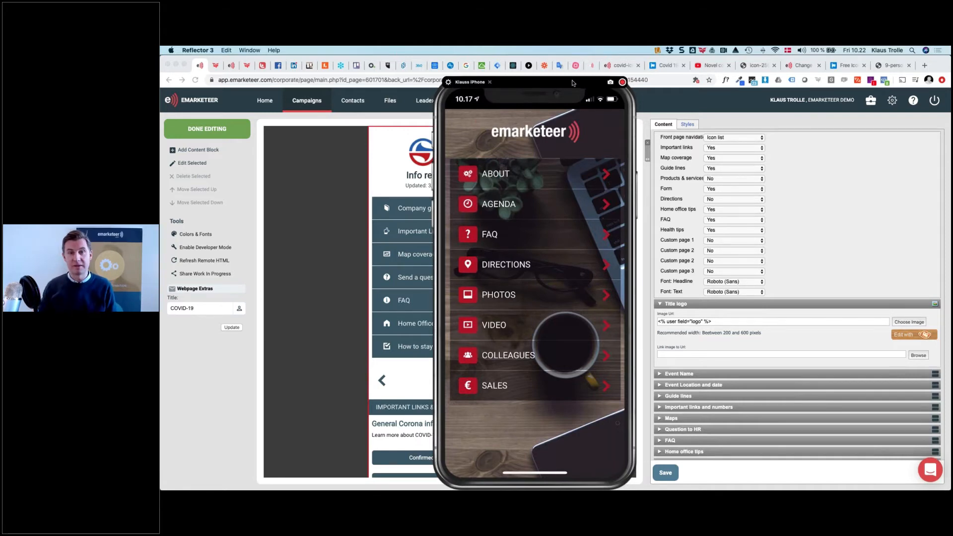
pyautogui.moveTo(580, 82); pyautogui.dragTo(160, 89)
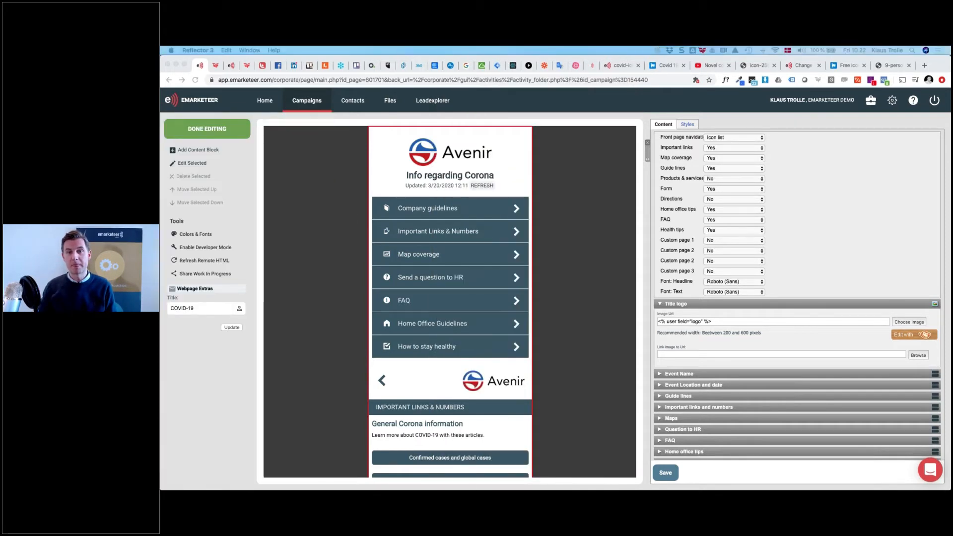
# Step: Open the list of content blocks that can be added after the "General Corona information" text on the Important Links & Numbers page
pyautogui.click(877, 291)
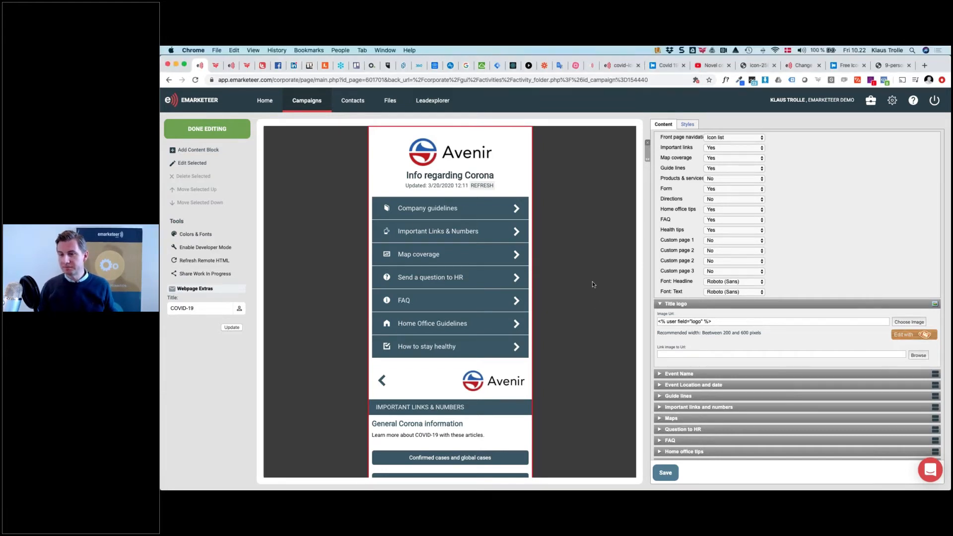
pyautogui.click(489, 242)
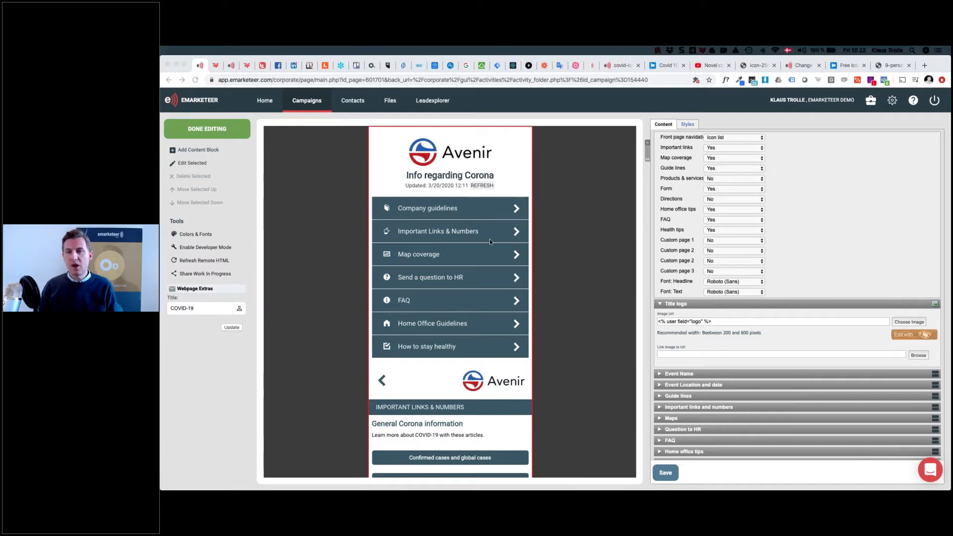
pyautogui.scroll(-3, 489, 239)
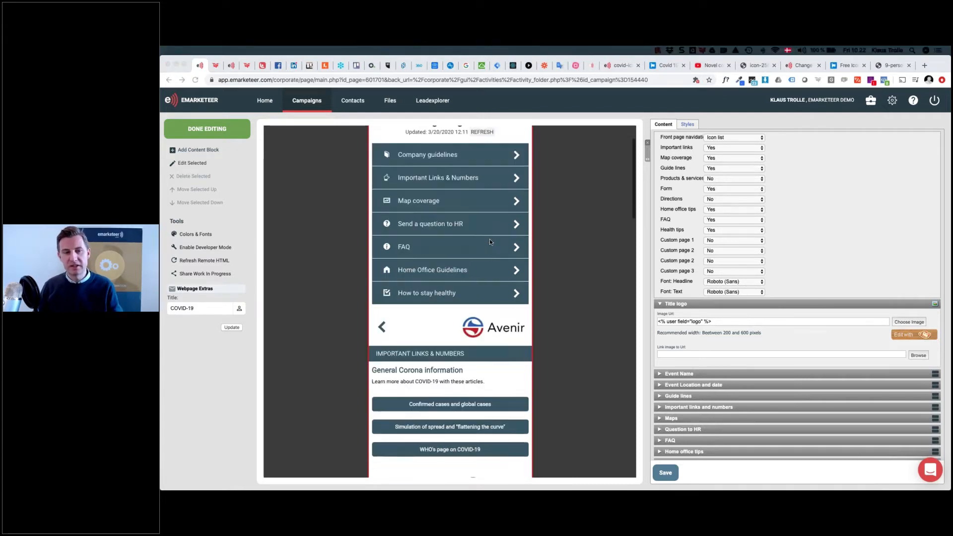
pyautogui.scroll(-3, 490, 239)
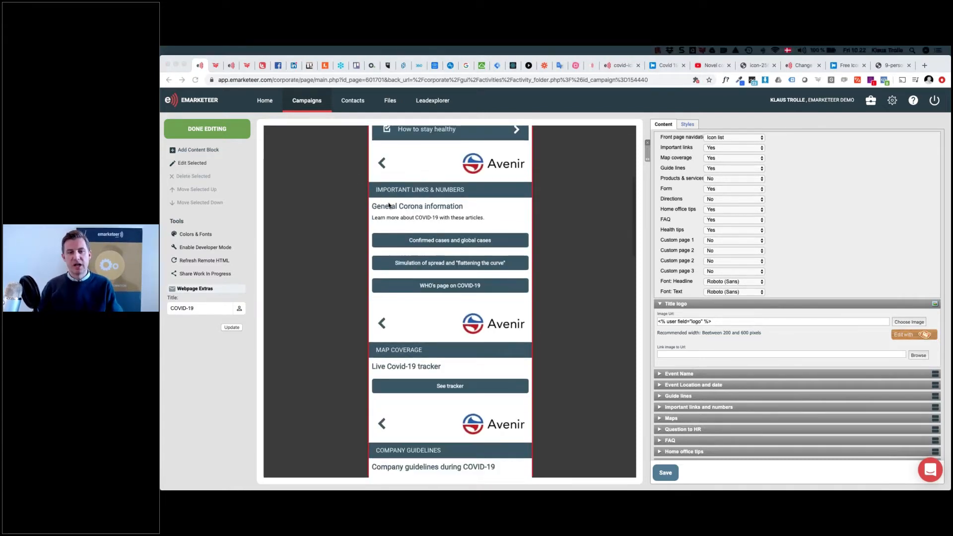
pyautogui.click(392, 197)
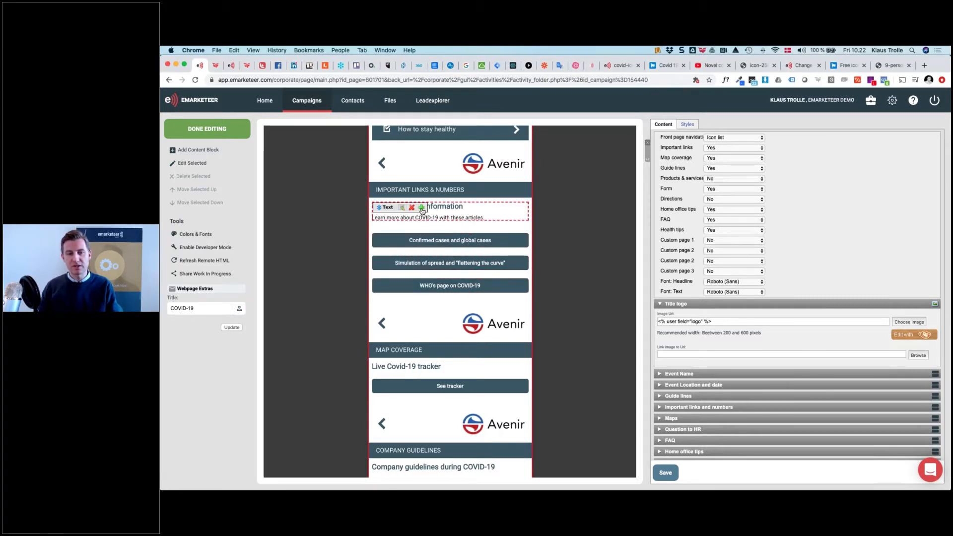
pyautogui.click(422, 208)
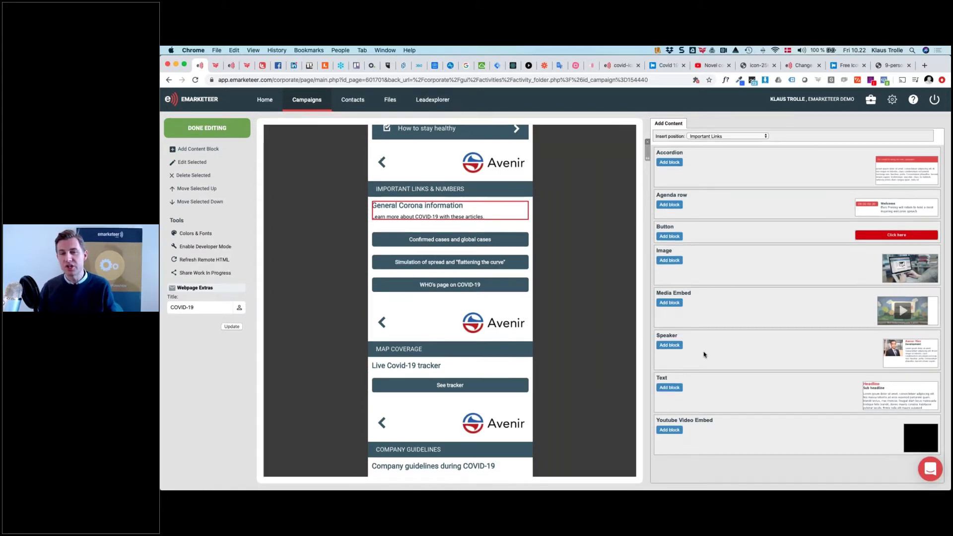
pyautogui.scroll(1, 720, 317)
pyautogui.scroll(-1, 737, 271)
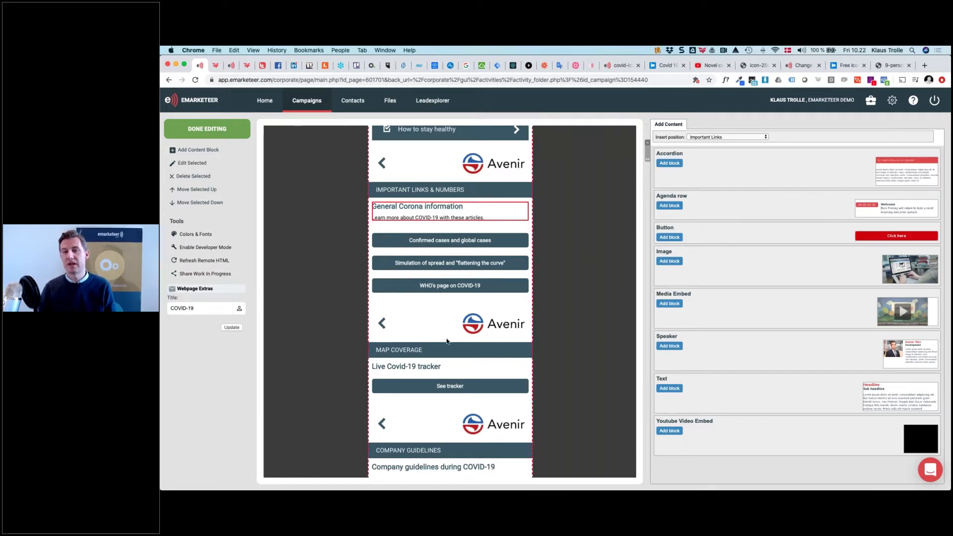
# Step: Delete the Media Embed block below the tips text on the Home Office Guidelines page and confirm its removal
pyautogui.scroll(-5, 446, 342)
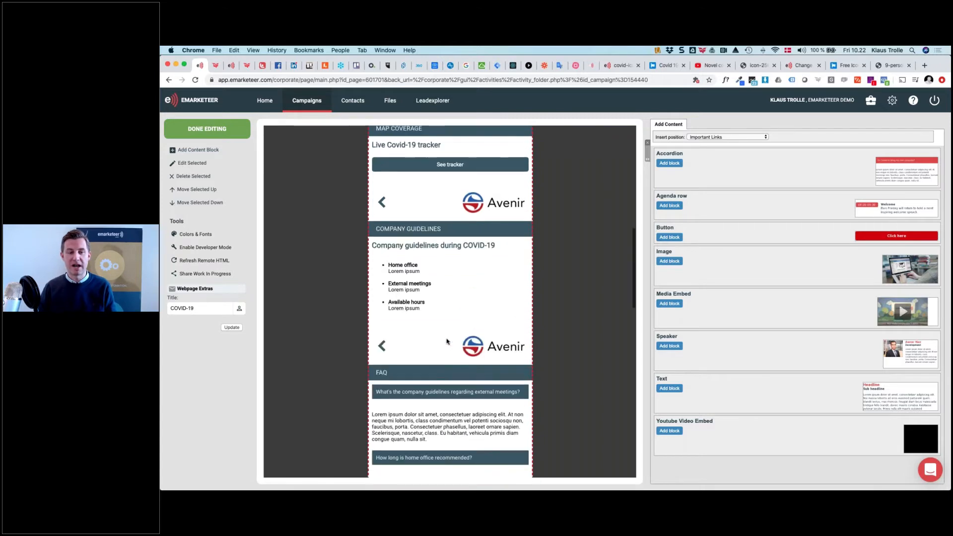
pyautogui.click(402, 256)
pyautogui.scroll(-4, 414, 300)
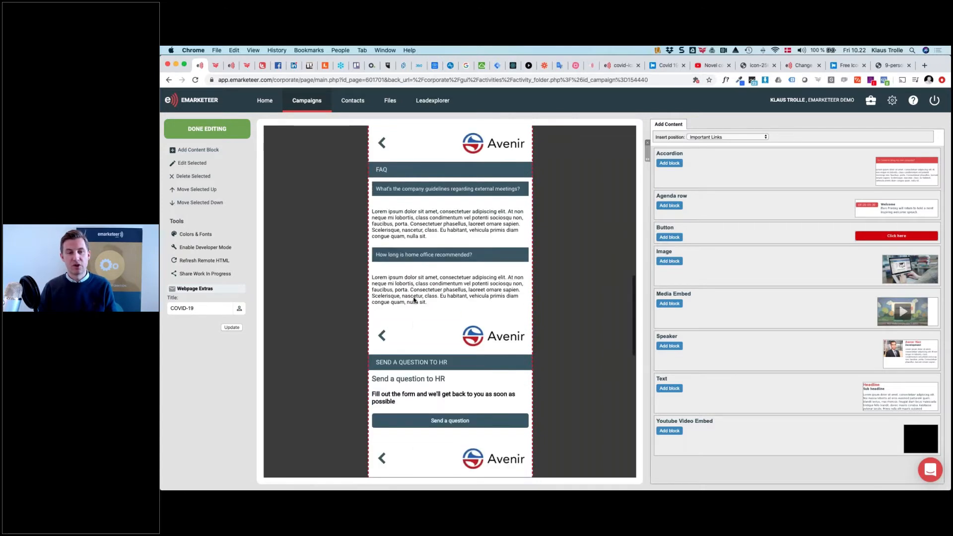
pyautogui.scroll(2, 414, 300)
pyautogui.scroll(-6, 414, 300)
pyautogui.scroll(-2, 414, 299)
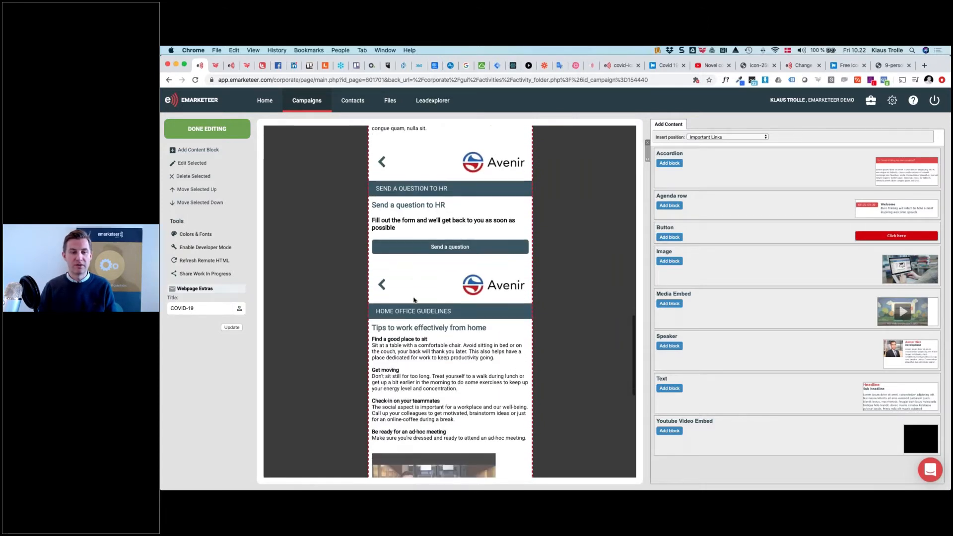
pyautogui.click(428, 362)
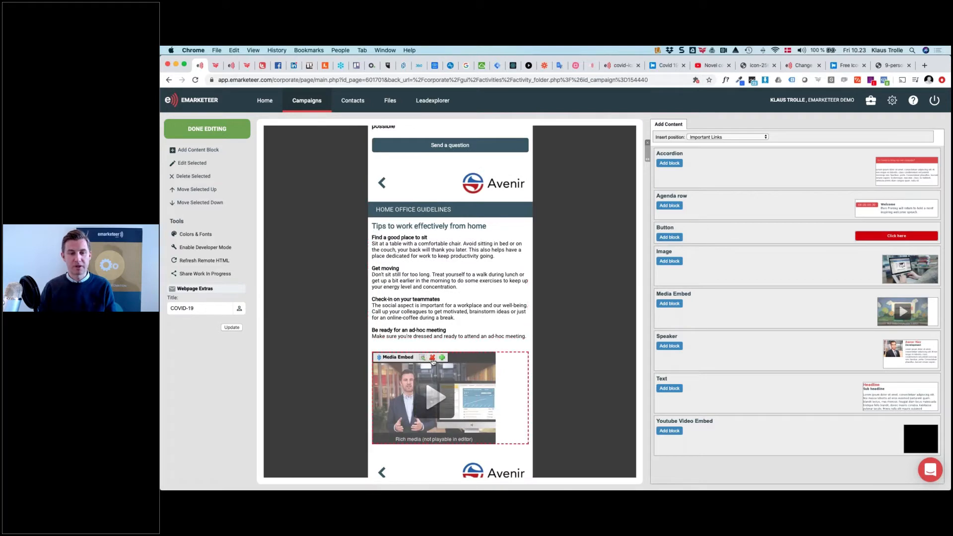
pyautogui.click(431, 357)
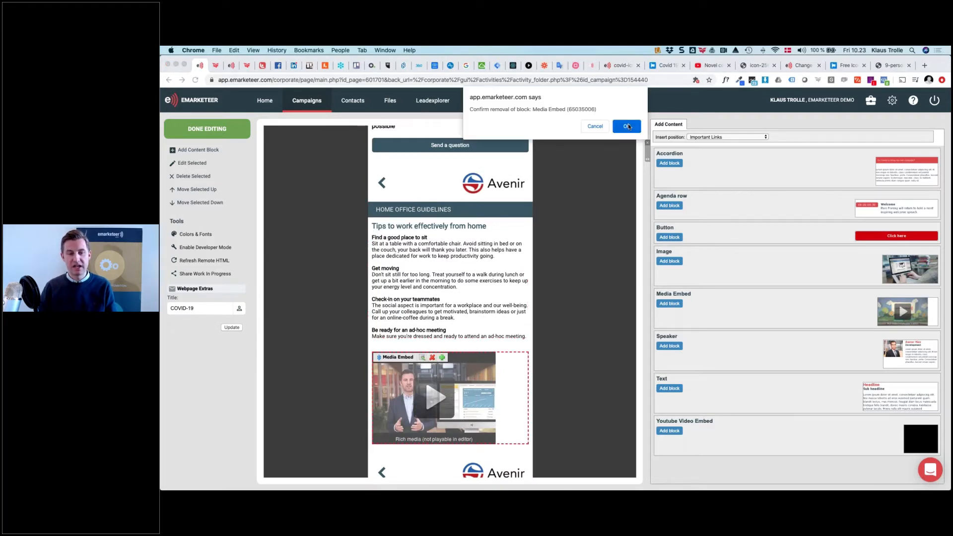
pyautogui.click(627, 126)
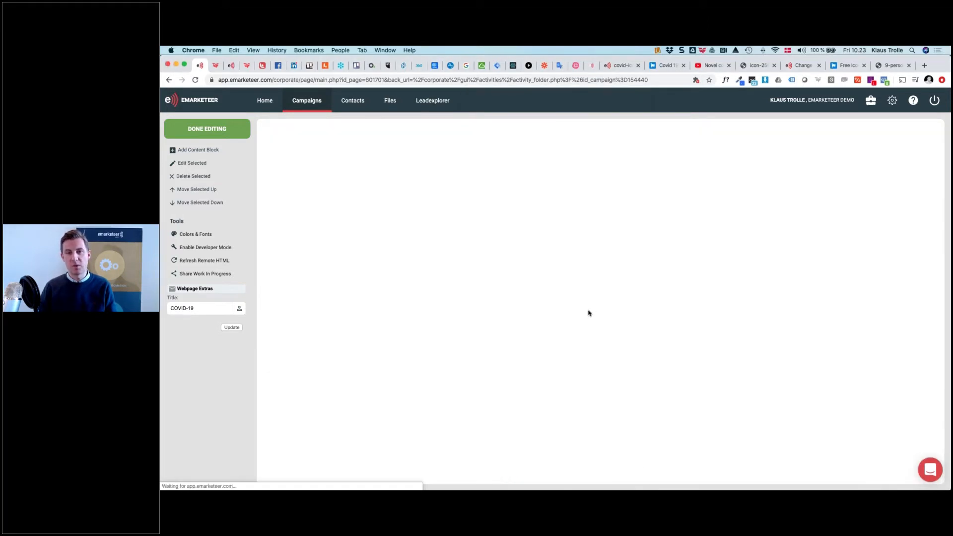
# Step: Add a Youtube Video Embed block after the "Tips to work effectively from home" text on the Home Office Guidelines page
pyautogui.scroll(-5, 583, 356)
pyautogui.scroll(-2, 583, 356)
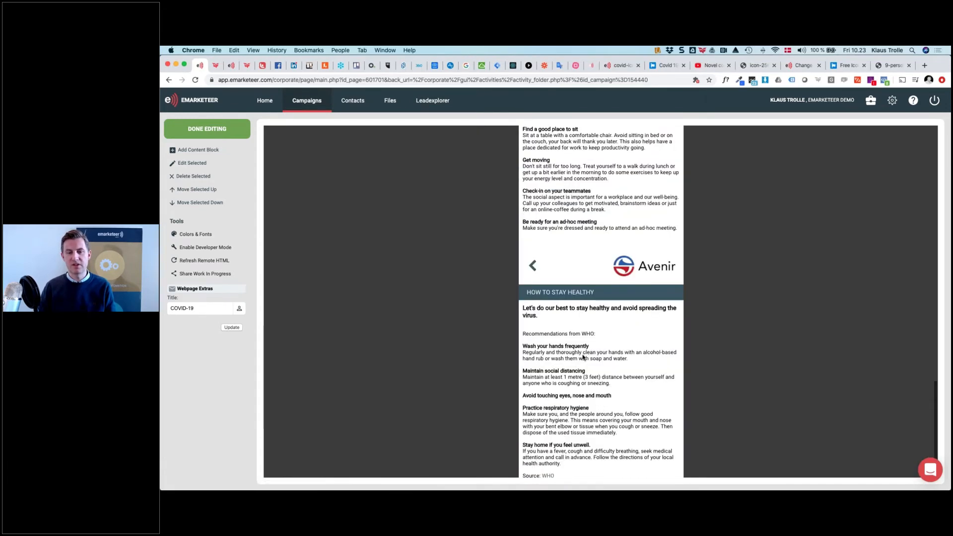
pyautogui.scroll(3, 582, 353)
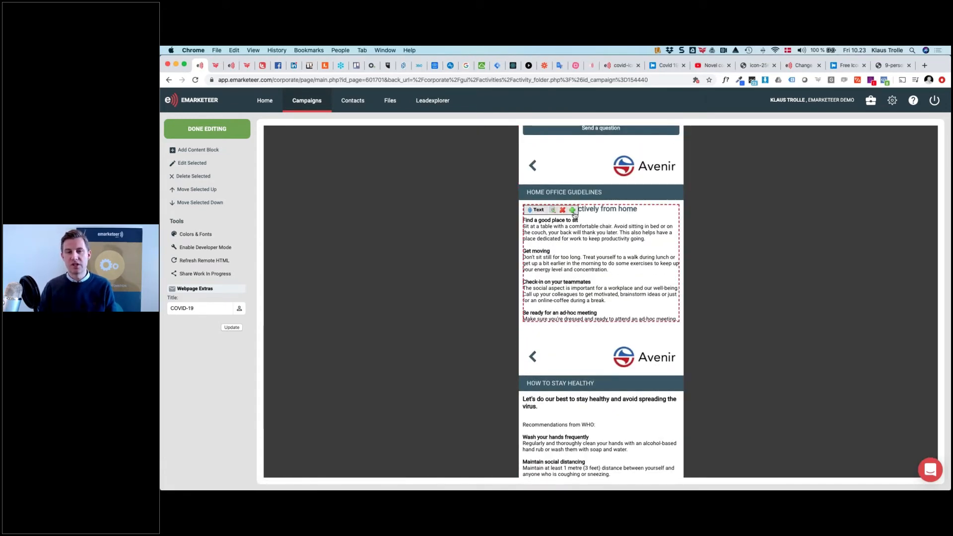
pyautogui.click(572, 210)
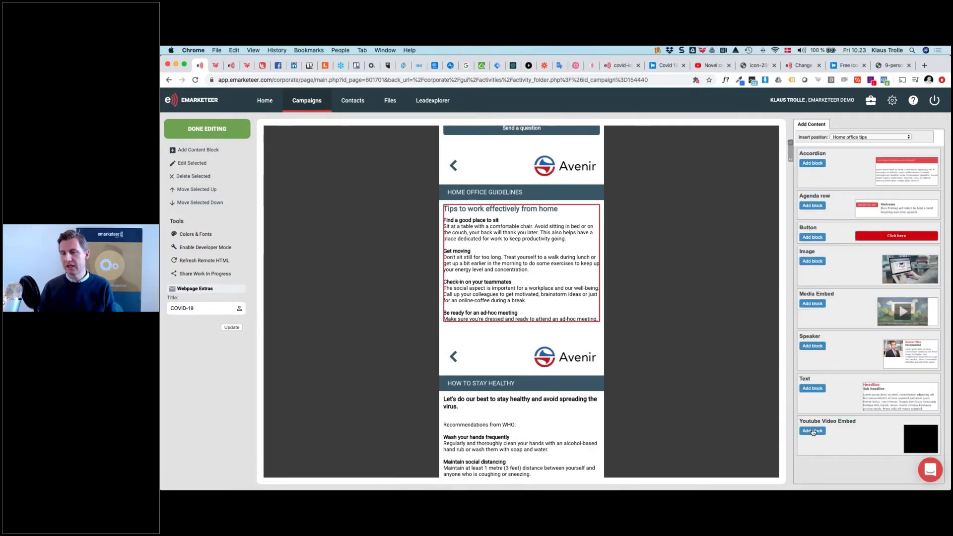
pyautogui.click(812, 430)
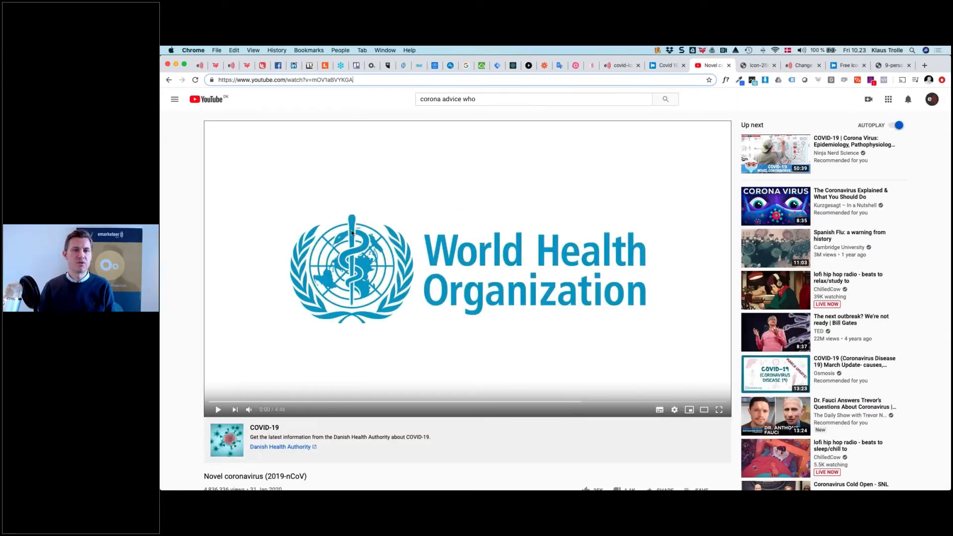
# Step: Copy the ID of the WHO "Novel coronavirus (2019-nCoV)" YouTube video, set the block's Youtube Video-ID to mOV1aBVYKGA and save
pyautogui.doubleClick(331, 80)
pyautogui.press('super+c')
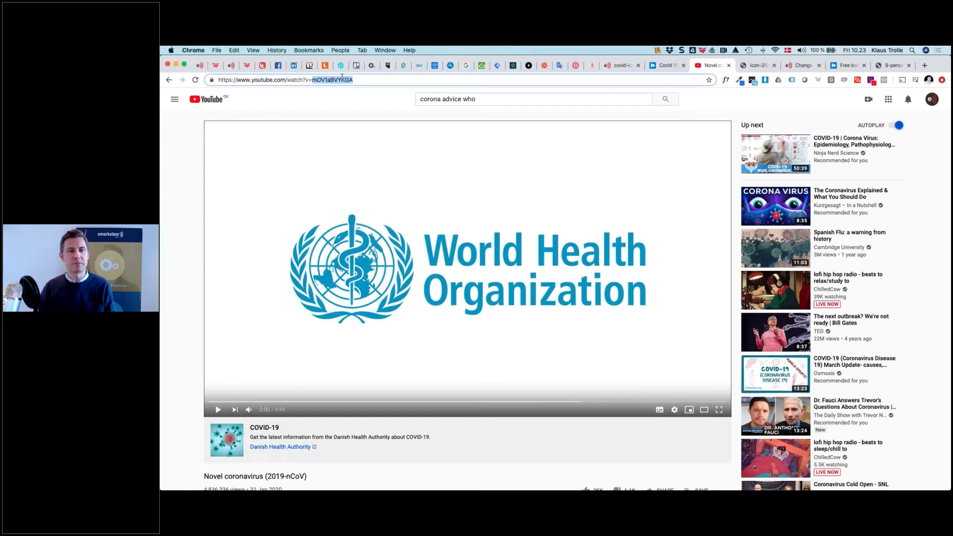
pyautogui.click(200, 66)
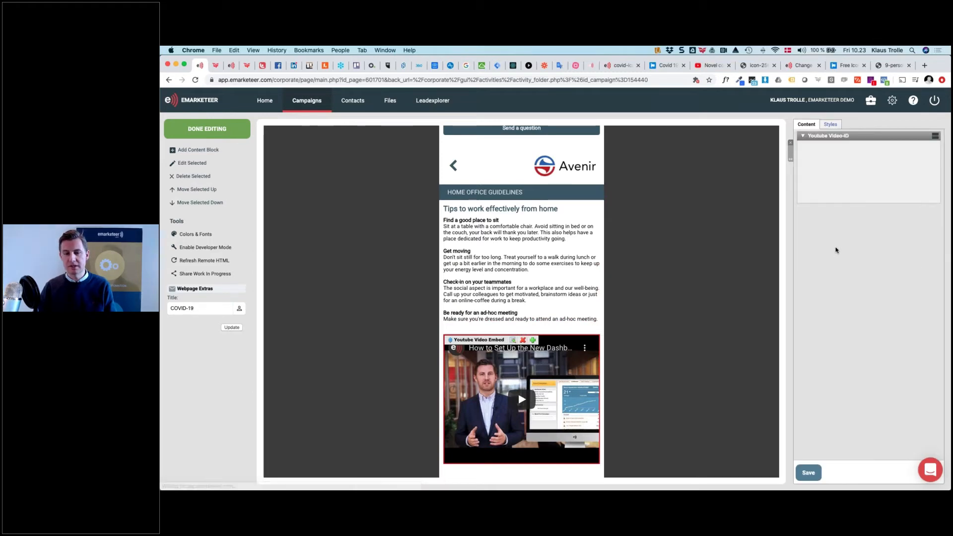
pyautogui.click(830, 178)
pyautogui.press('super+a')
pyautogui.press('super+v')
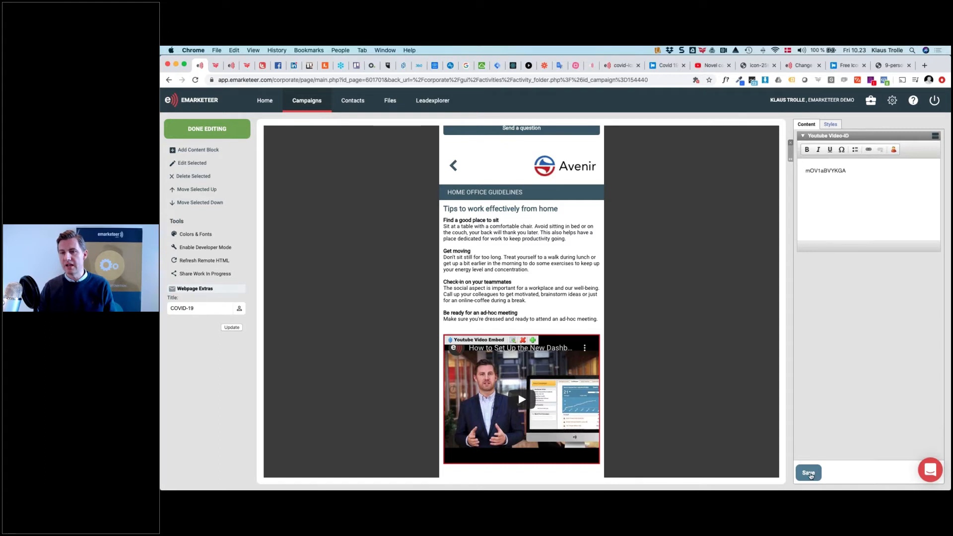
pyautogui.click(810, 473)
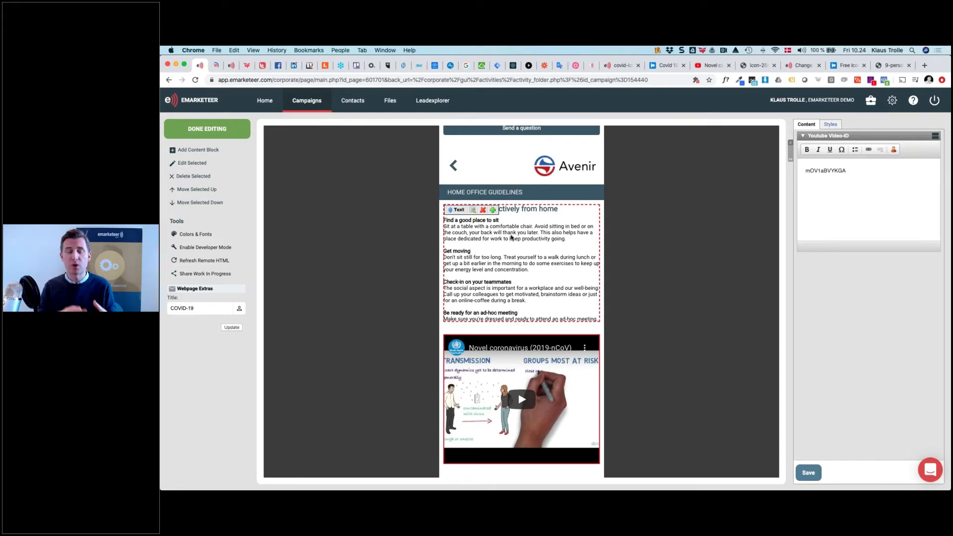
# Step: Add two Button blocks below the embedded YouTube video on the Home Office Guidelines page
pyautogui.scroll(-3, 511, 237)
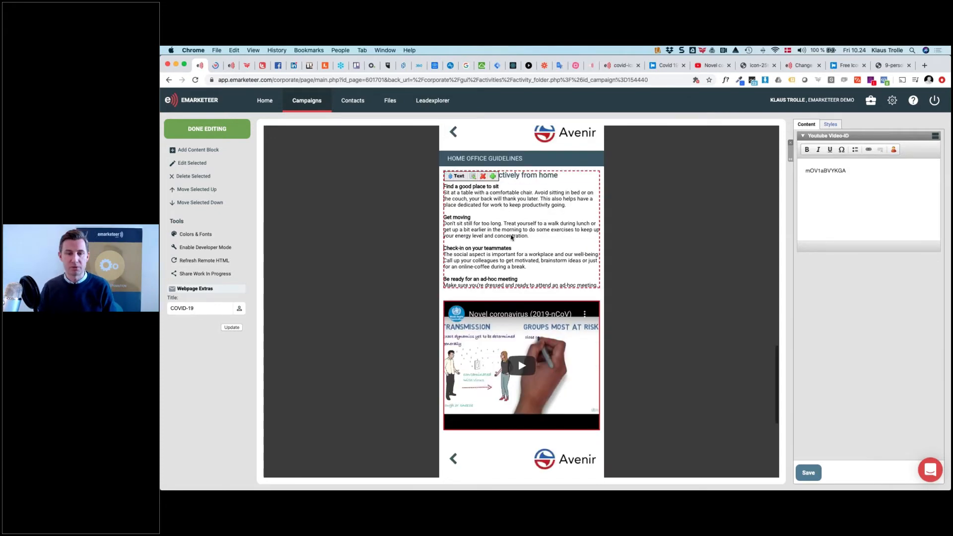
pyautogui.scroll(2, 511, 237)
pyautogui.scroll(-3, 512, 237)
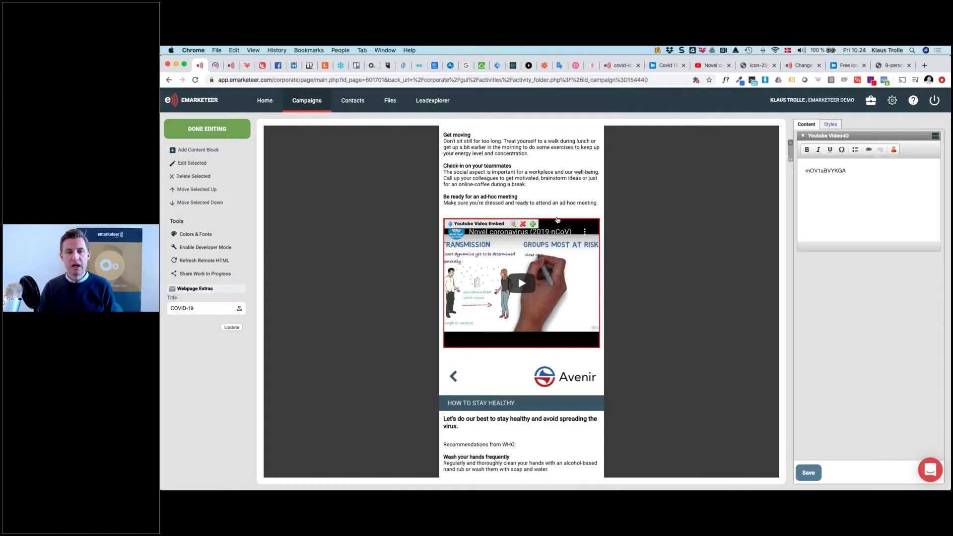
pyautogui.click(532, 224)
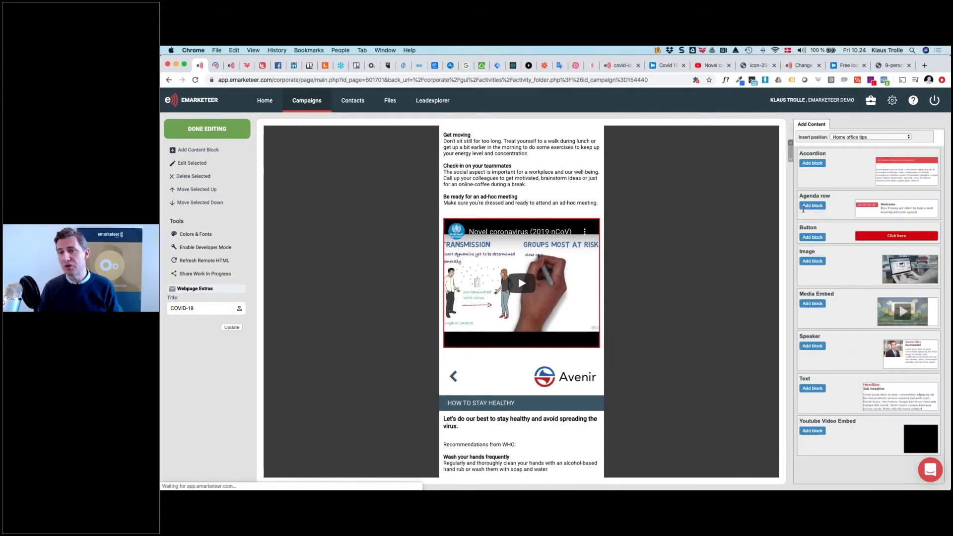
pyautogui.click(812, 238)
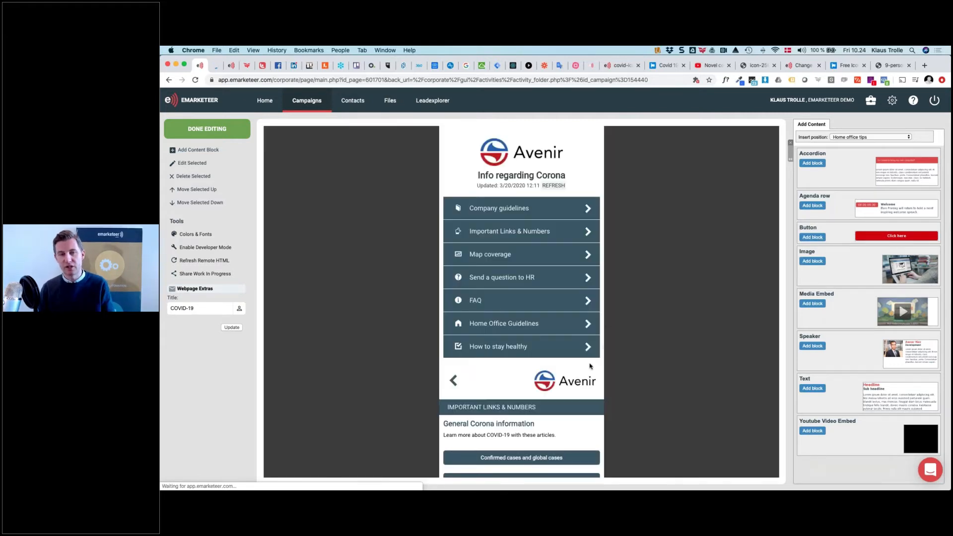
pyautogui.scroll(-10, 590, 367)
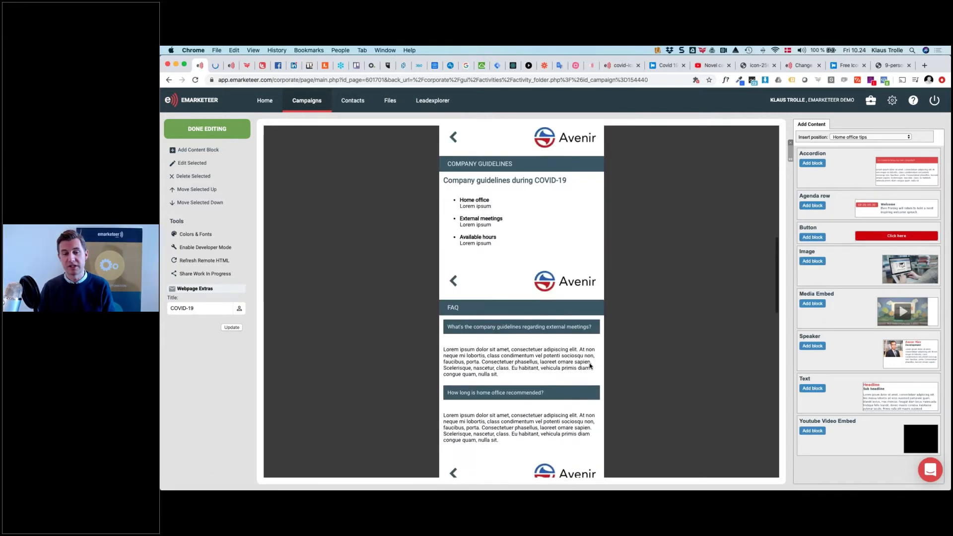
pyautogui.scroll(-10, 590, 366)
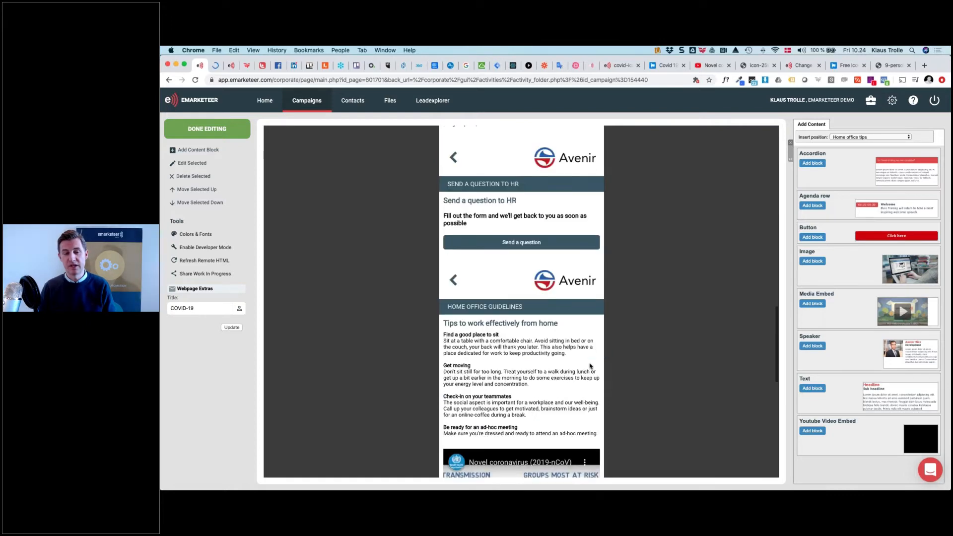
pyautogui.scroll(-5, 590, 366)
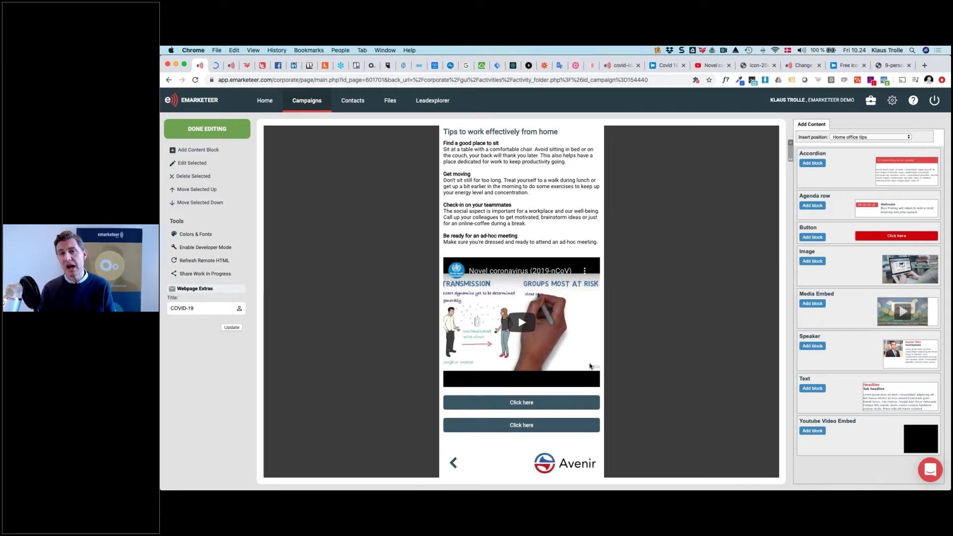
pyautogui.moveTo(563, 350)
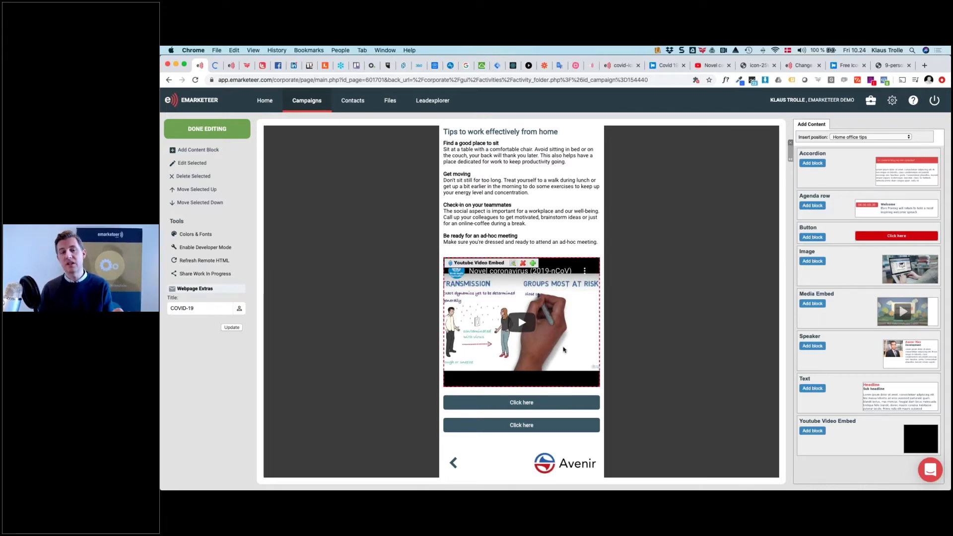
# Step: Open the Event Location and date text with the "Updated" line on the front page for editing
pyautogui.scroll(15, 563, 350)
pyautogui.scroll(10, 563, 350)
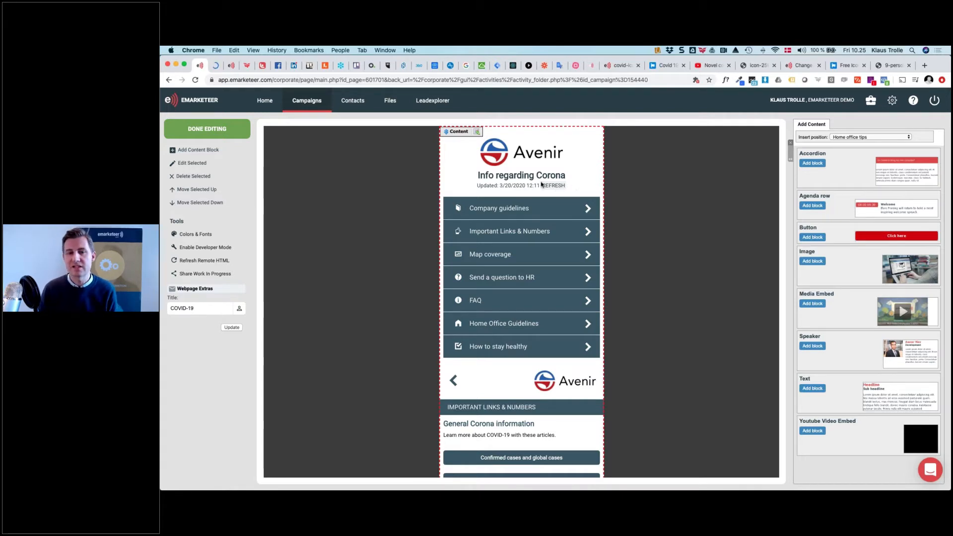
pyautogui.doubleClick(509, 188)
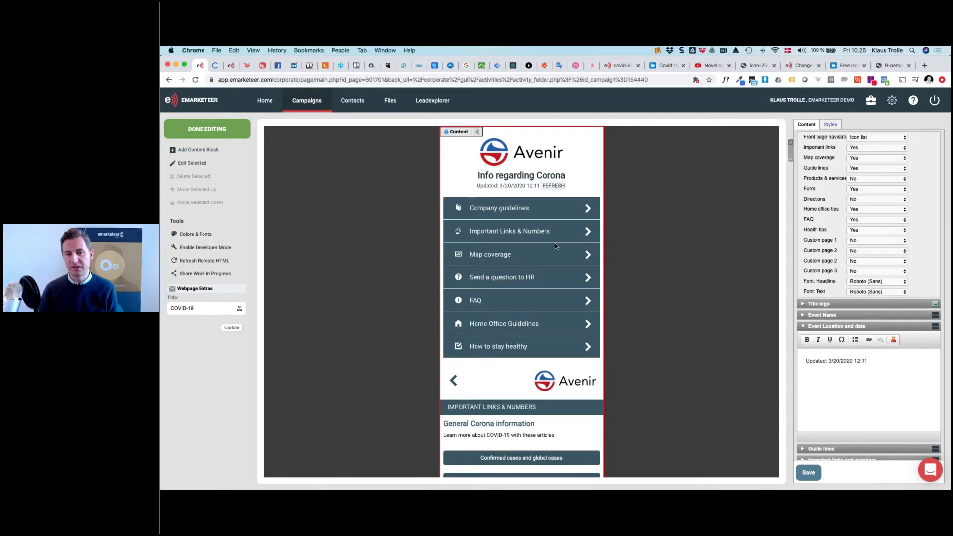
# Step: Open the list of content blocks that can be added after the "Company guidelines during COVID-19" text on the Company Guidelines page
pyautogui.scroll(-10, 555, 242)
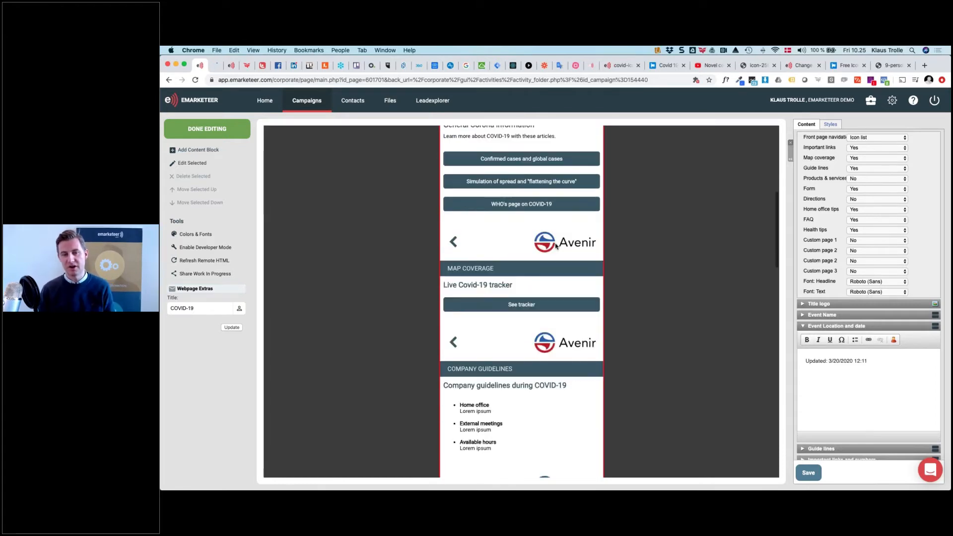
pyautogui.scroll(-4, 507, 310)
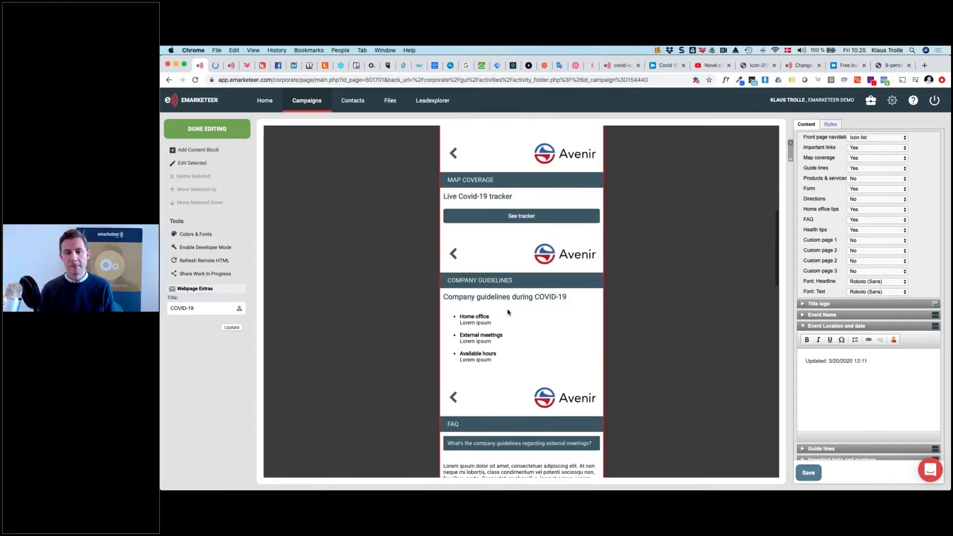
pyautogui.scroll(-2, 507, 312)
pyautogui.moveTo(499, 276)
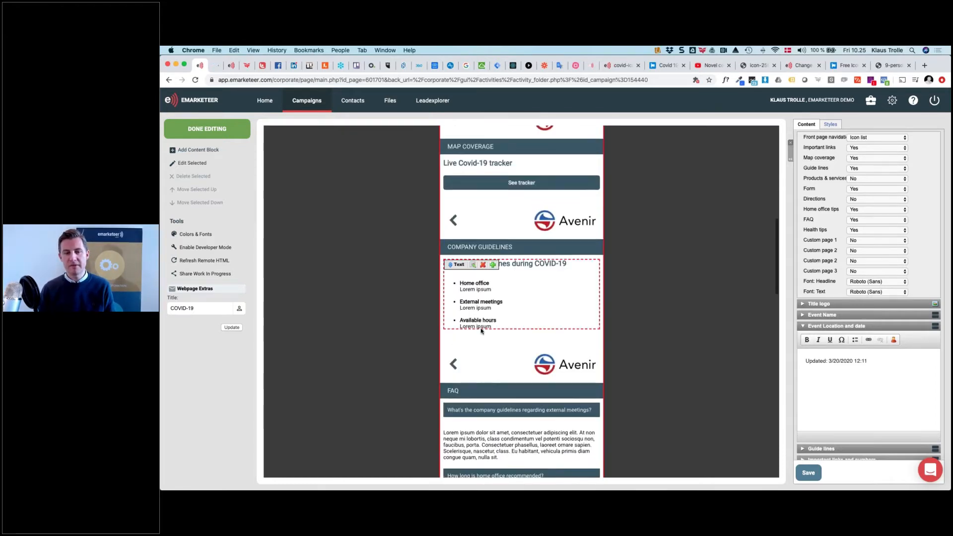
pyautogui.click(492, 266)
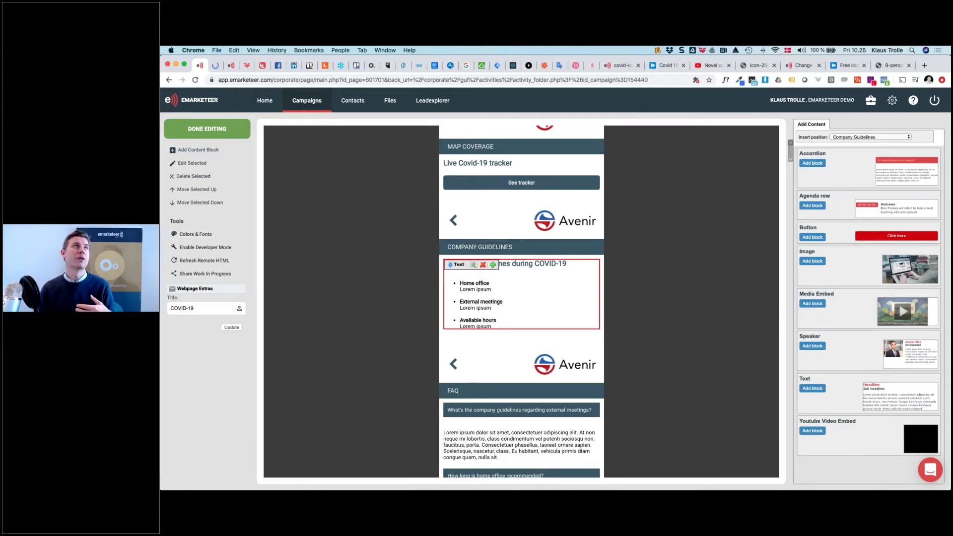
# Step: Add two Agenda row blocks below the "Company guidelines during COVID-19" text on the Company Guidelines page
pyautogui.click(812, 205)
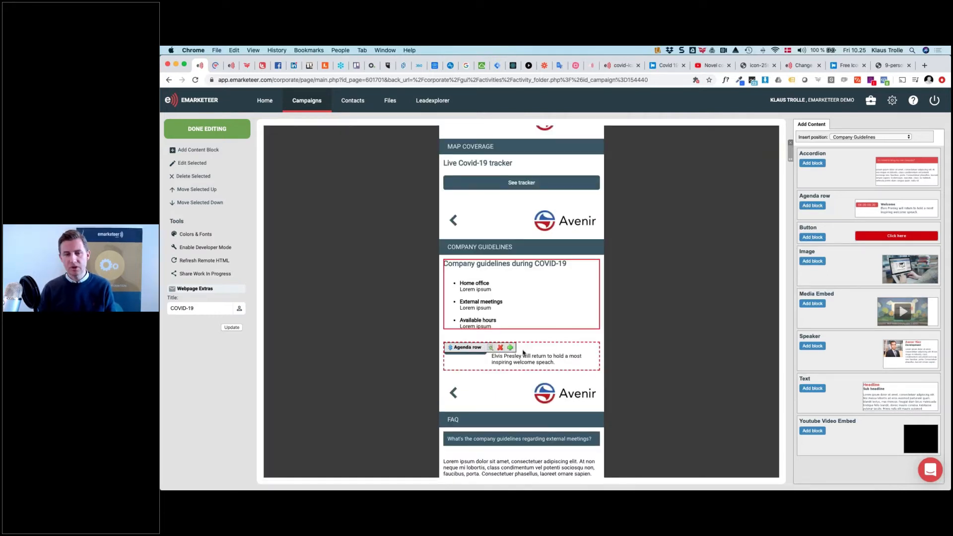
pyautogui.click(812, 206)
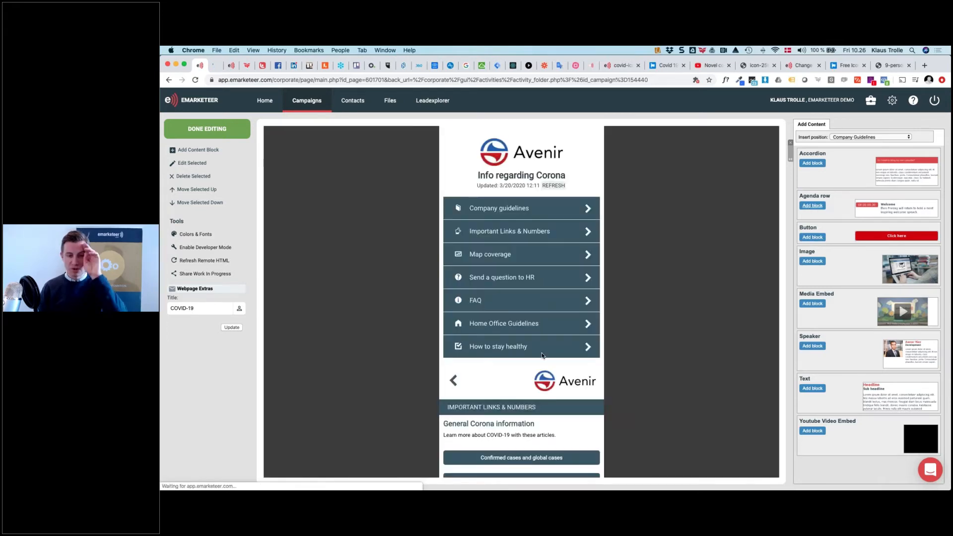
# Step: Set the time of the first agenda row on the Company Guidelines page to 10:00-10:30
pyautogui.scroll(-2, 543, 355)
pyautogui.scroll(-5, 543, 355)
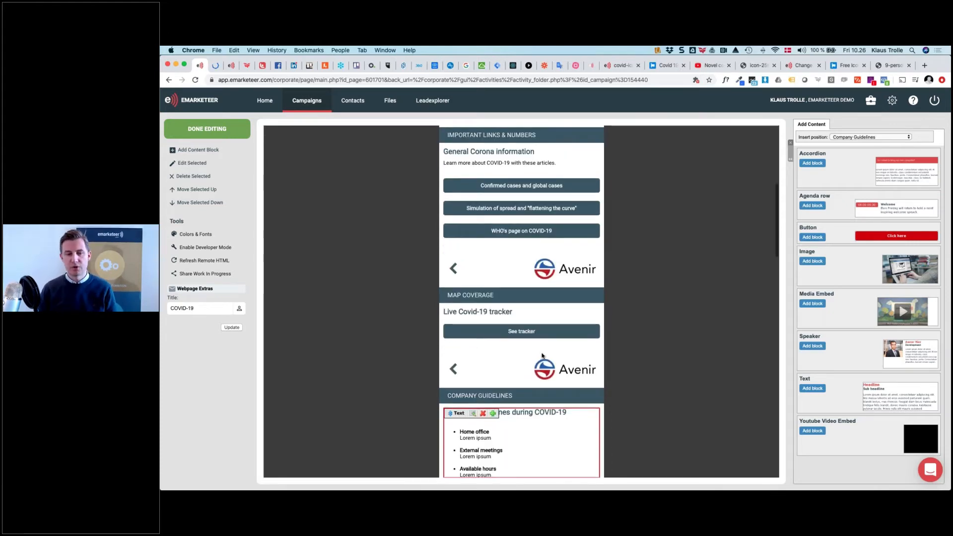
pyautogui.scroll(-2, 542, 356)
pyautogui.scroll(-2, 542, 356)
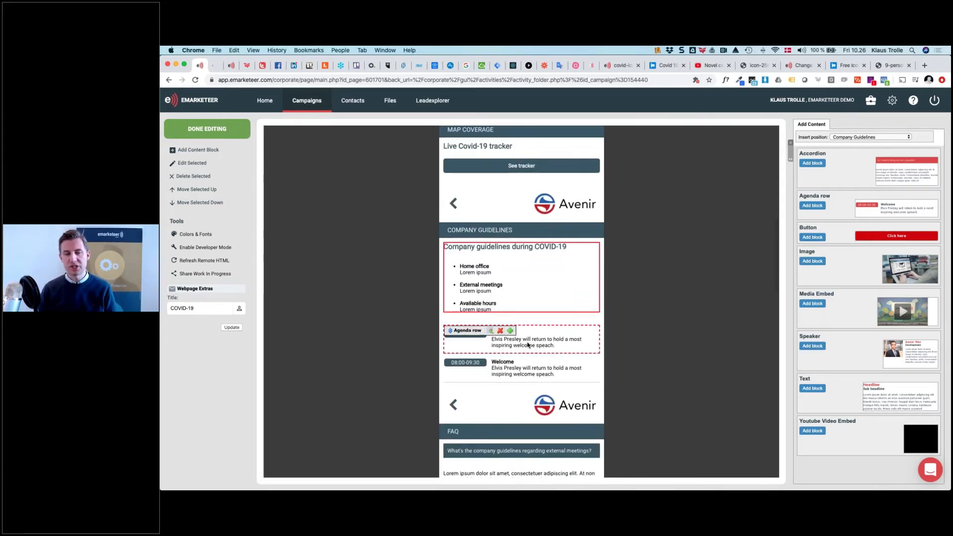
pyautogui.click(528, 345)
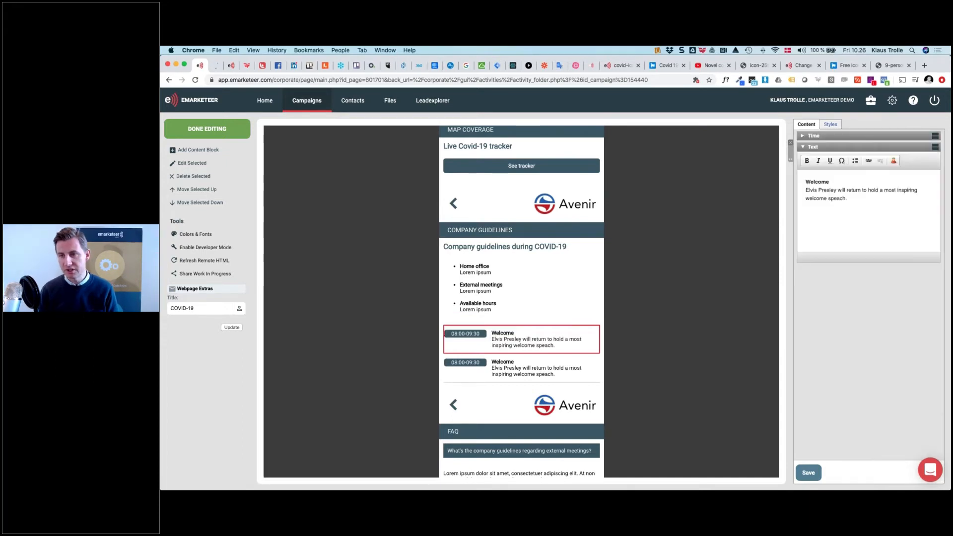
pyautogui.click(803, 137)
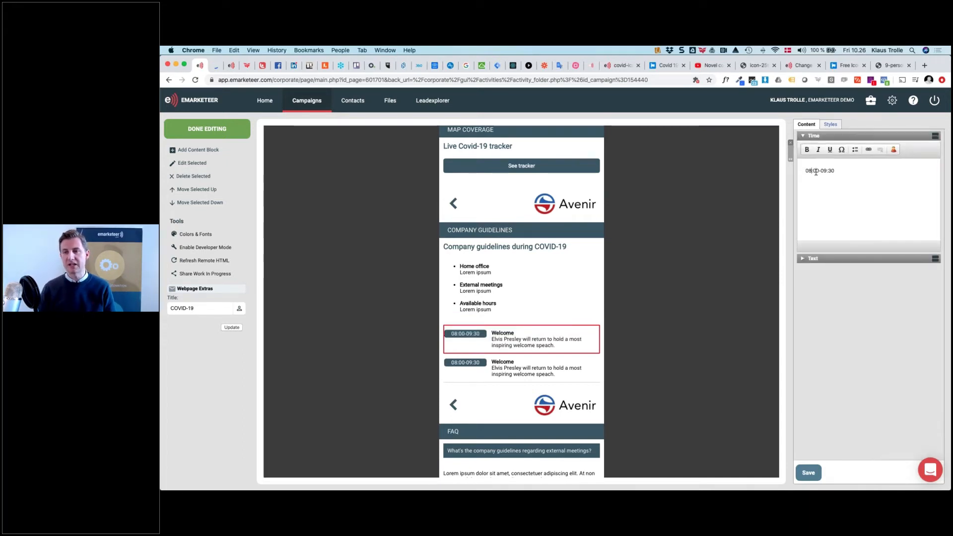
pyautogui.click(816, 171)
pyautogui.press('BackSpace')
pyautogui.press('BackSpace')
pyautogui.press('BackSpace')
pyautogui.press('BackSpace')
pyautogui.press('BackSpace')
pyautogui.write('10:00')
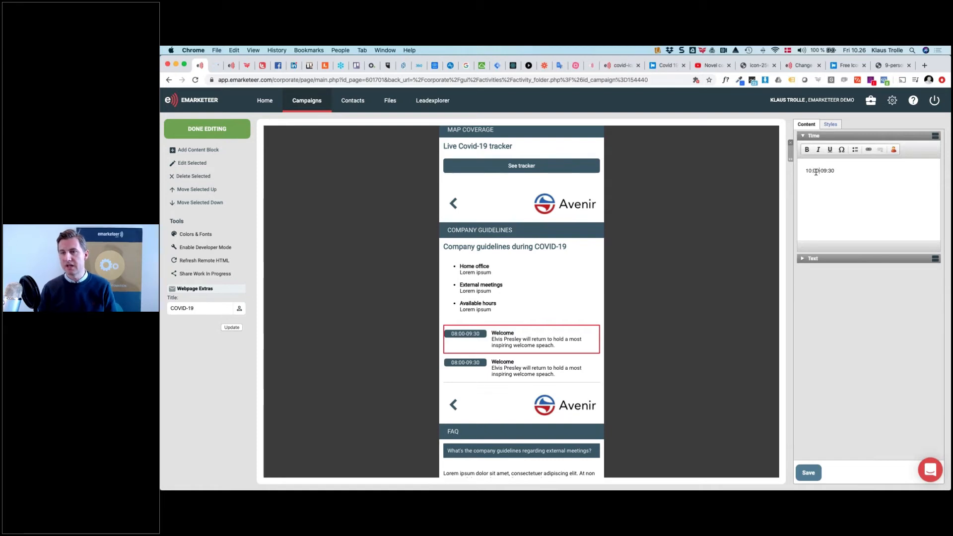
pyautogui.press('BackSpace')
pyautogui.press('BackSpace')
pyautogui.write('10')
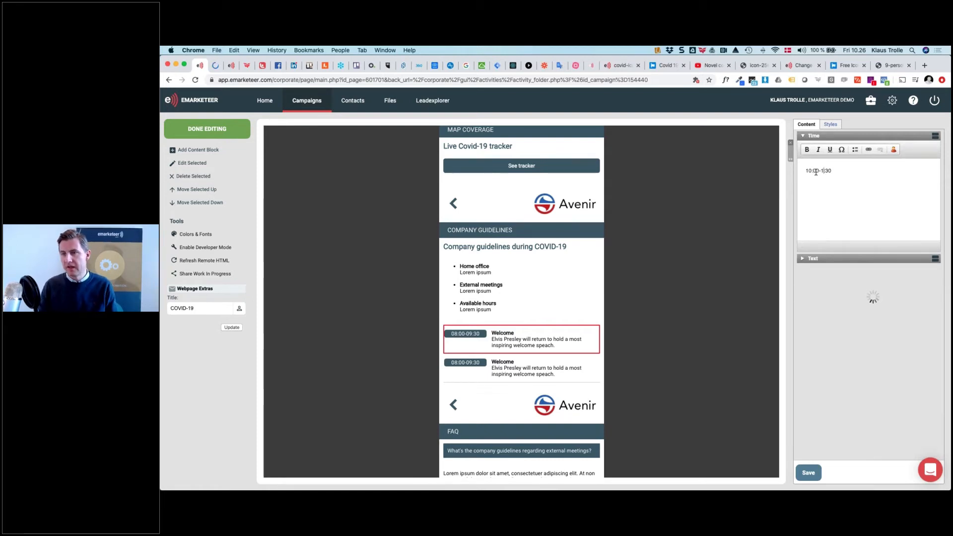
# Step: Change the bold heading in the first agenda row's text to "Introduction from HR"
pyautogui.click(812, 258)
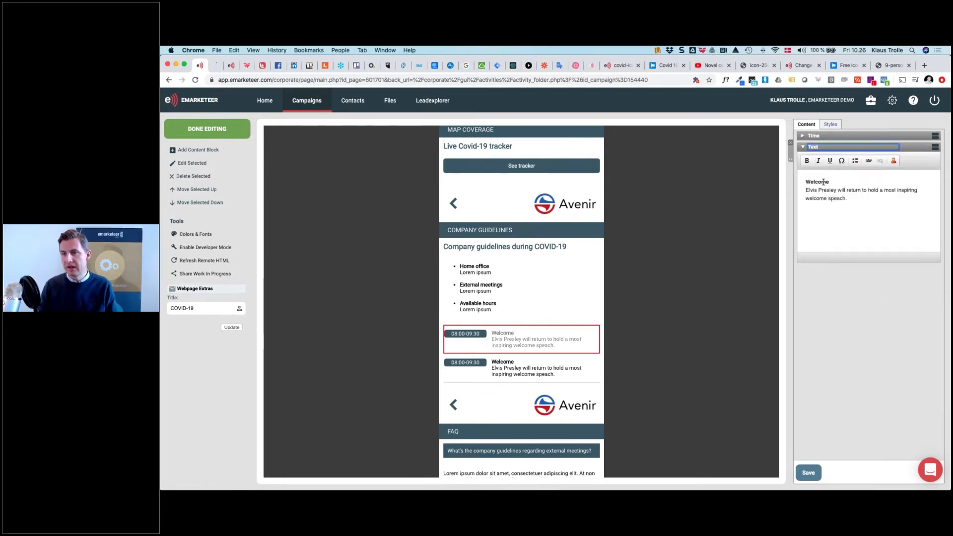
pyautogui.doubleClick(824, 182)
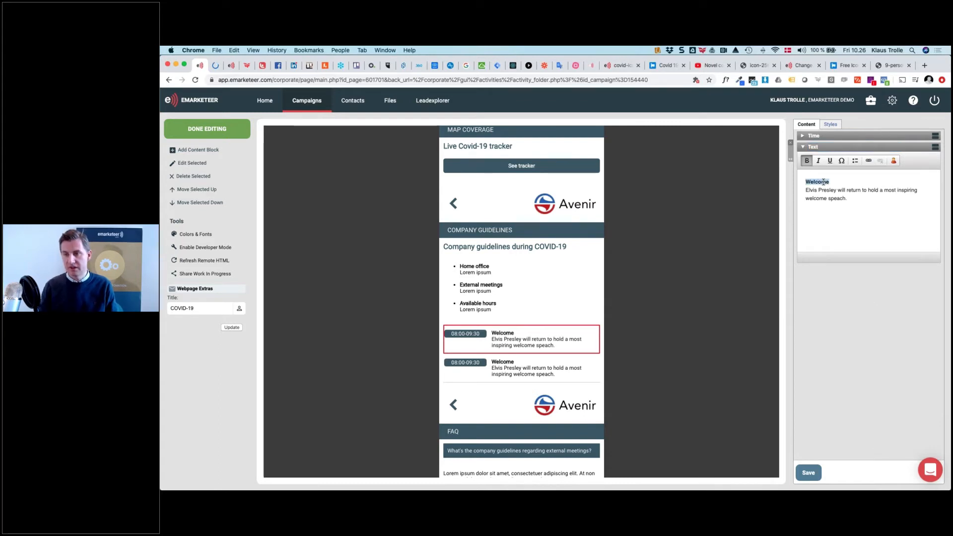
pyautogui.write('Introc')
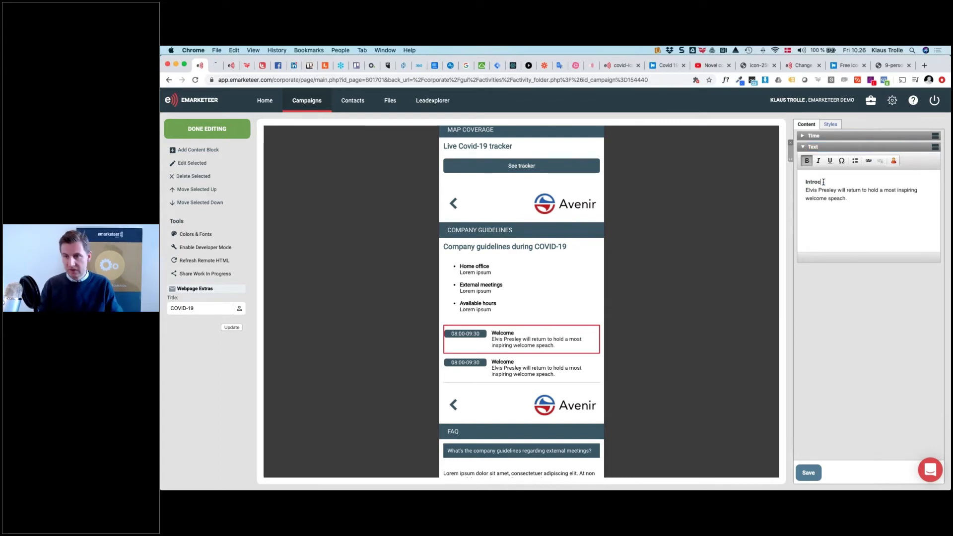
pyautogui.press('BackSpace')
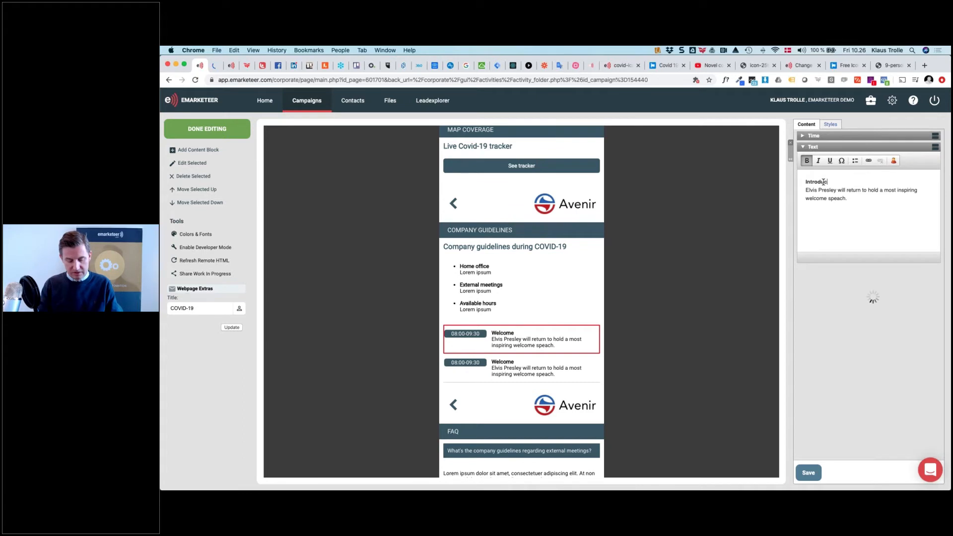
pyautogui.write('duction from HR')
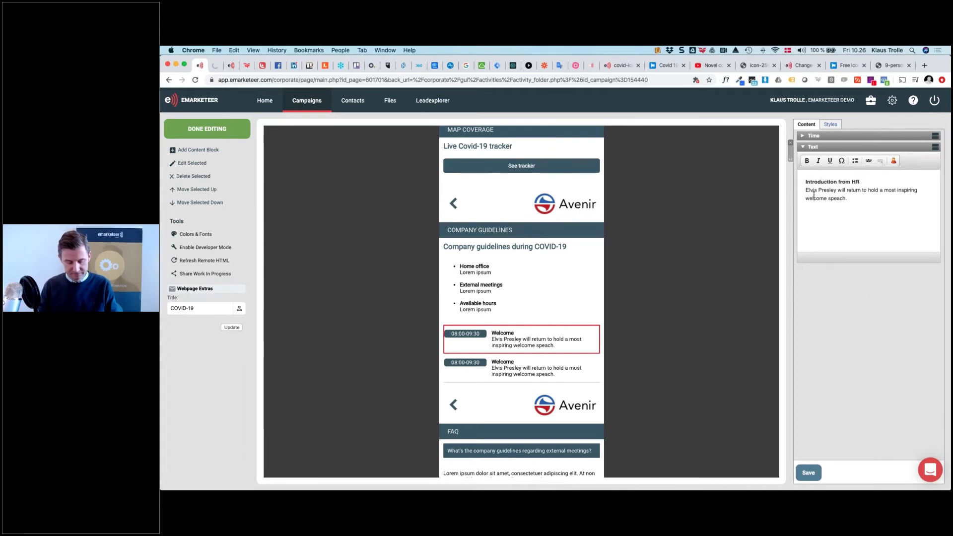
# Step: Replace the row's description with the HR speaker's first name followed by "will give an update on the current situation." and save the block
pyautogui.doubleClick(814, 196)
pyautogui.press('Up')
pyautogui.tripleClick(814, 196)
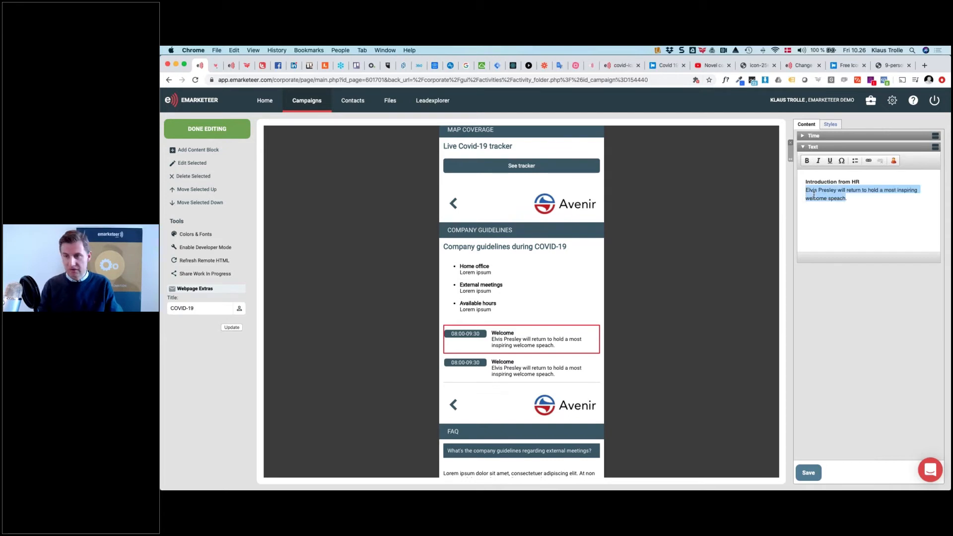
pyautogui.write('Bill will ')
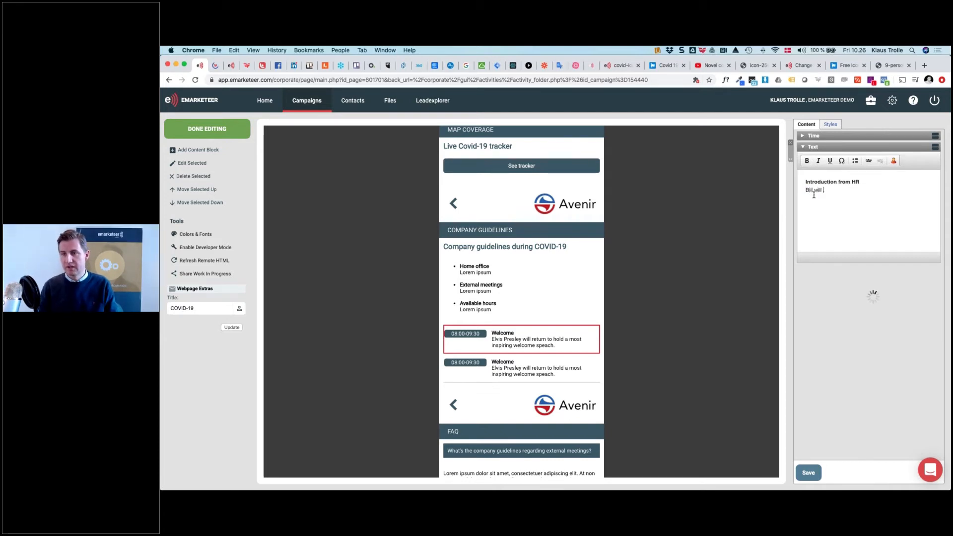
pyautogui.write('give an update')
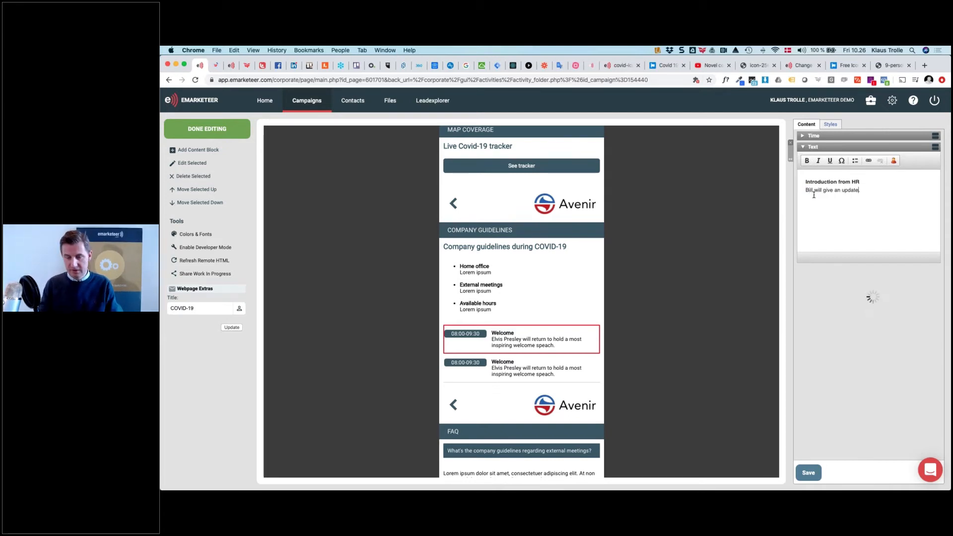
pyautogui.write(' on the current situ')
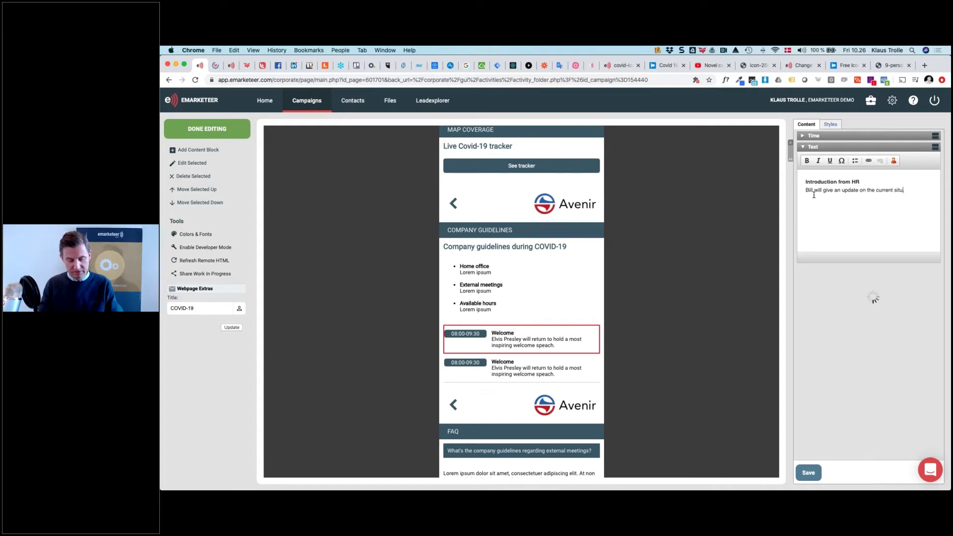
pyautogui.write('ation')
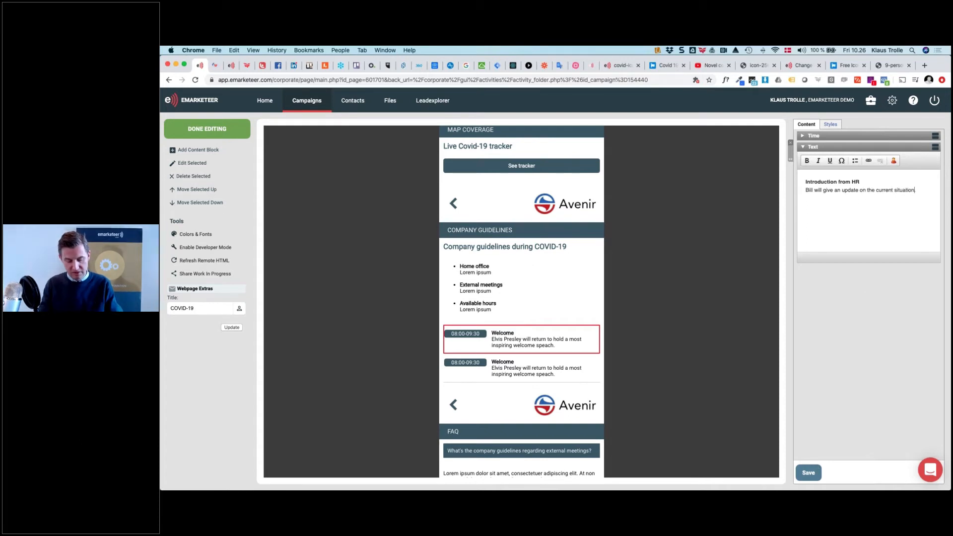
pyautogui.write('.')
pyautogui.click(813, 473)
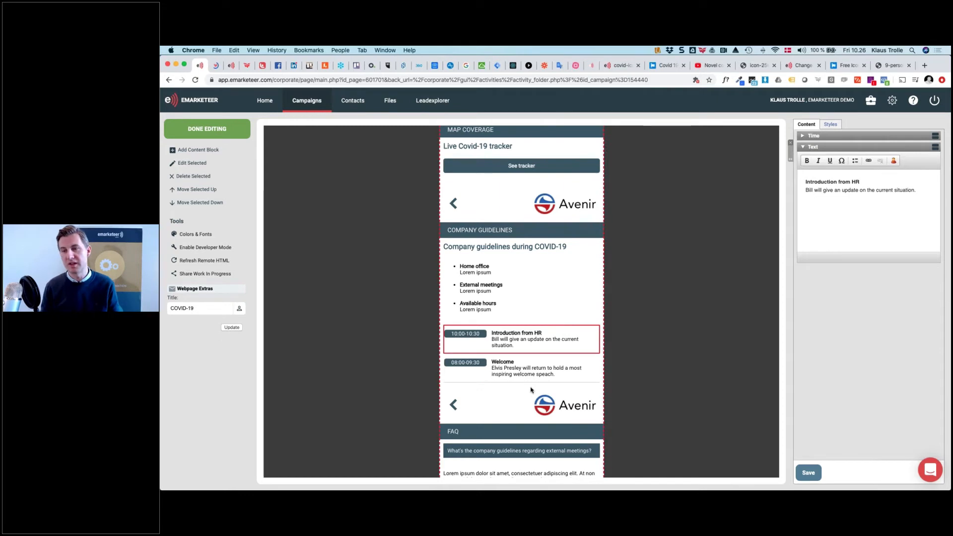
# Step: Add a Button block below the "Introduction from HR" row, captioned "Ask", the HR speaker's first name and "a question"
pyautogui.click(507, 342)
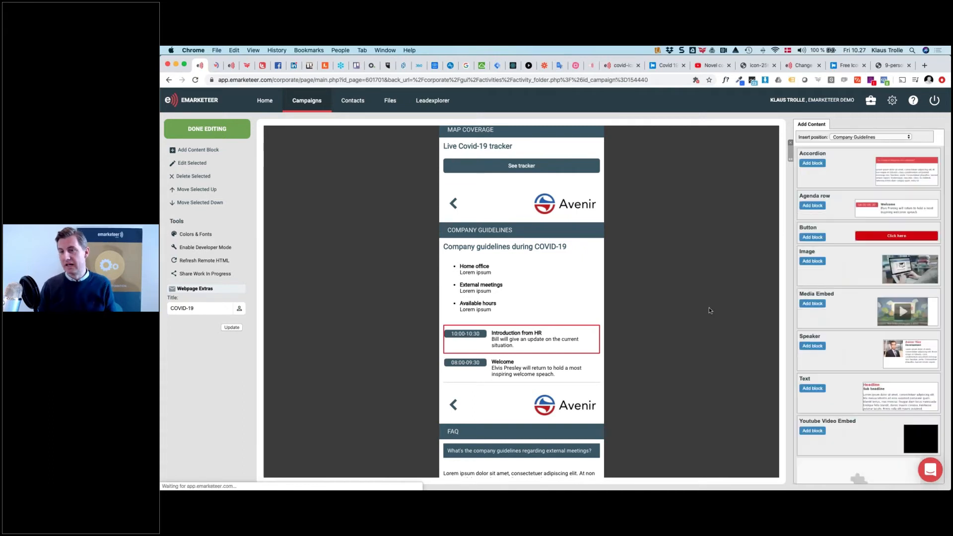
pyautogui.moveTo(568, 338)
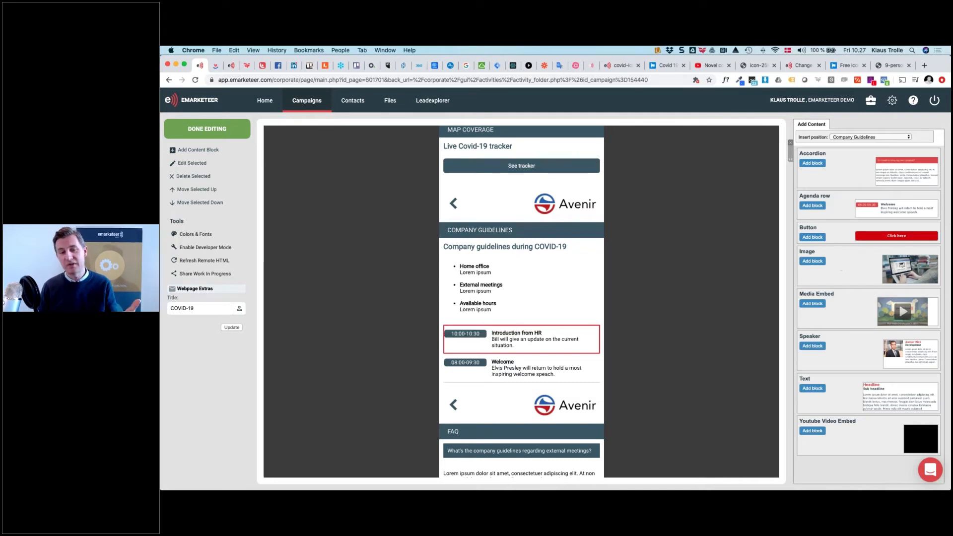
pyautogui.click(813, 239)
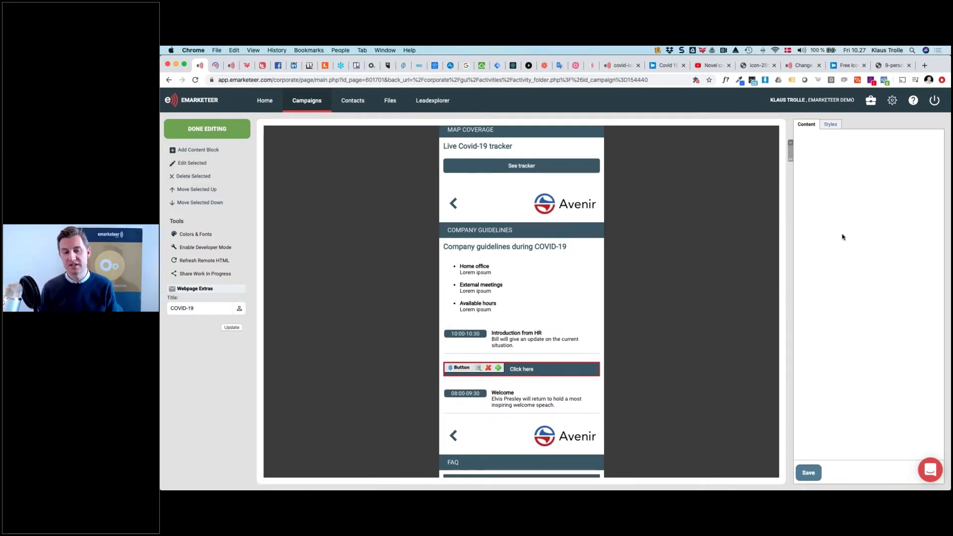
pyautogui.tripleClick(817, 168)
pyautogui.write('Ask ')
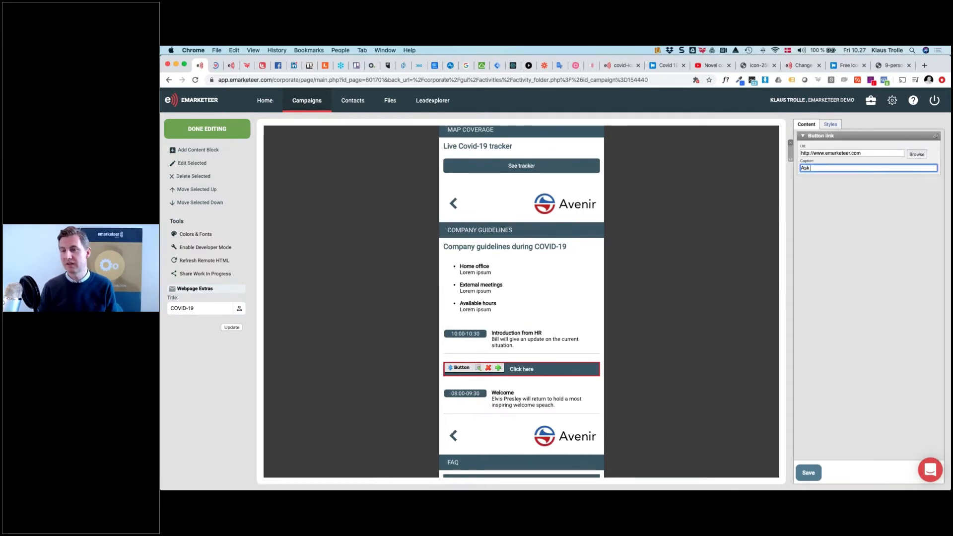
pyautogui.write('Bill a ')
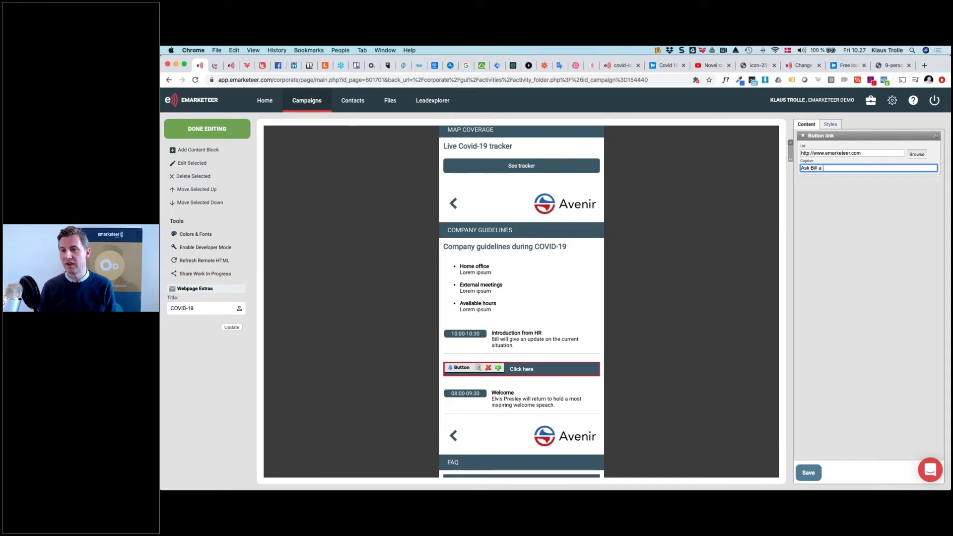
pyautogui.write('question')
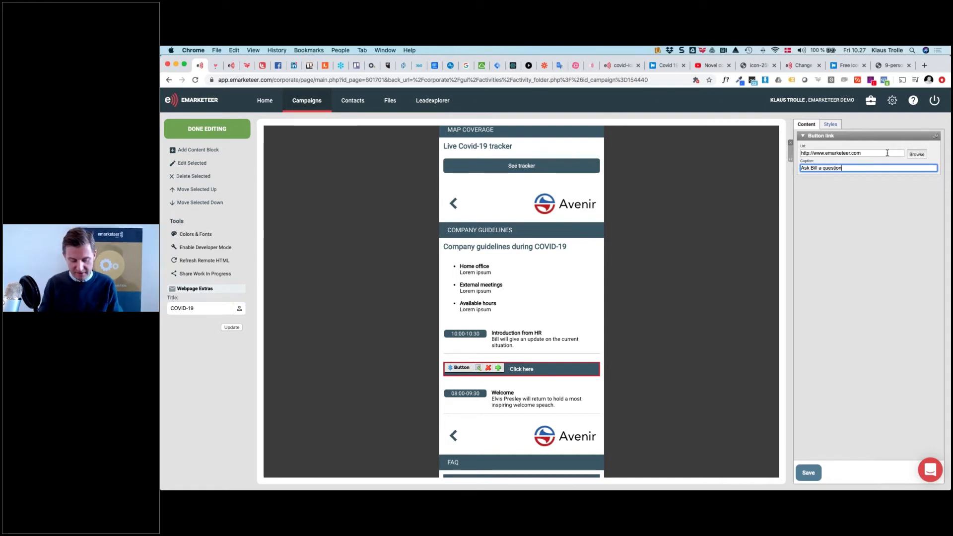
# Step: Replace the button's URL with a Personal Link to the HR form in the "0: Mobile apps for webinar" campaign and save
pyautogui.tripleClick(887, 153)
pyautogui.press('BackSpace')
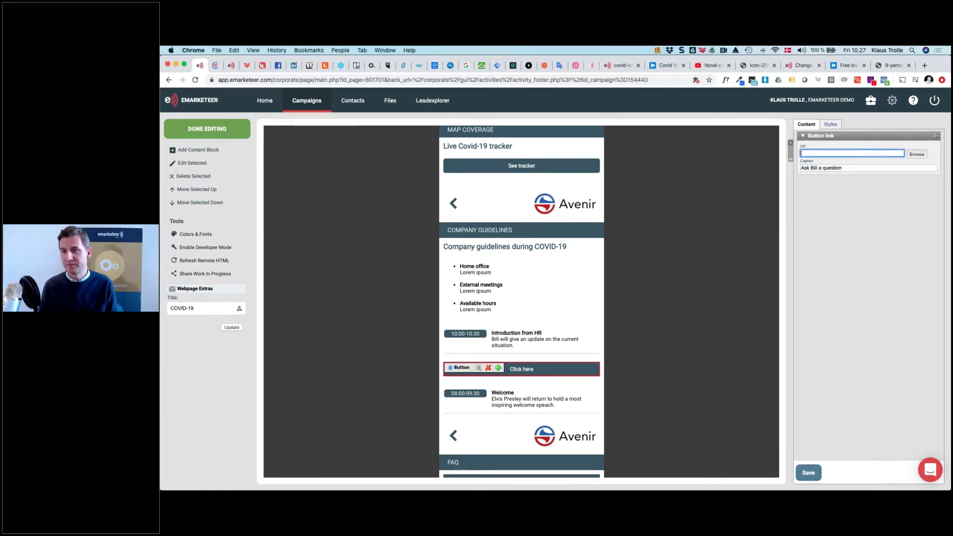
pyautogui.click(916, 155)
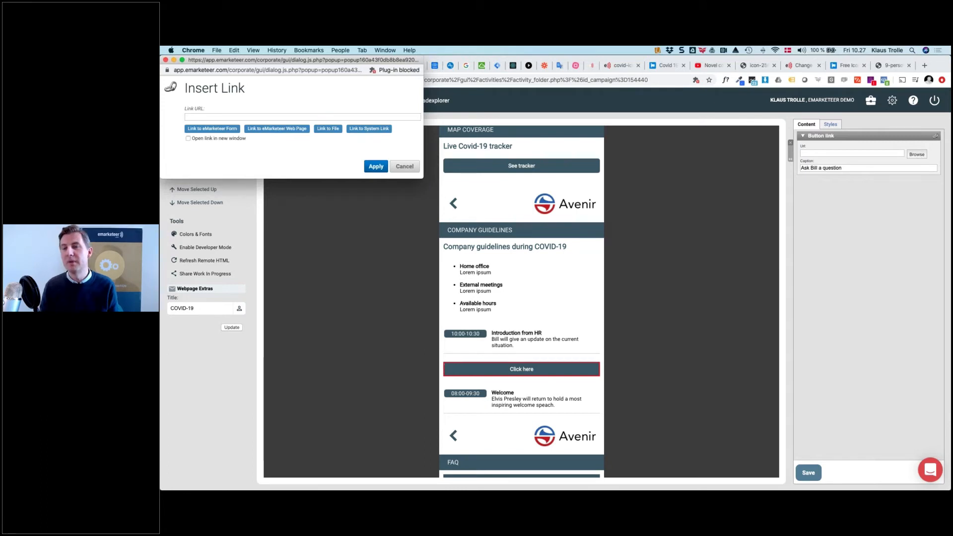
pyautogui.click(210, 130)
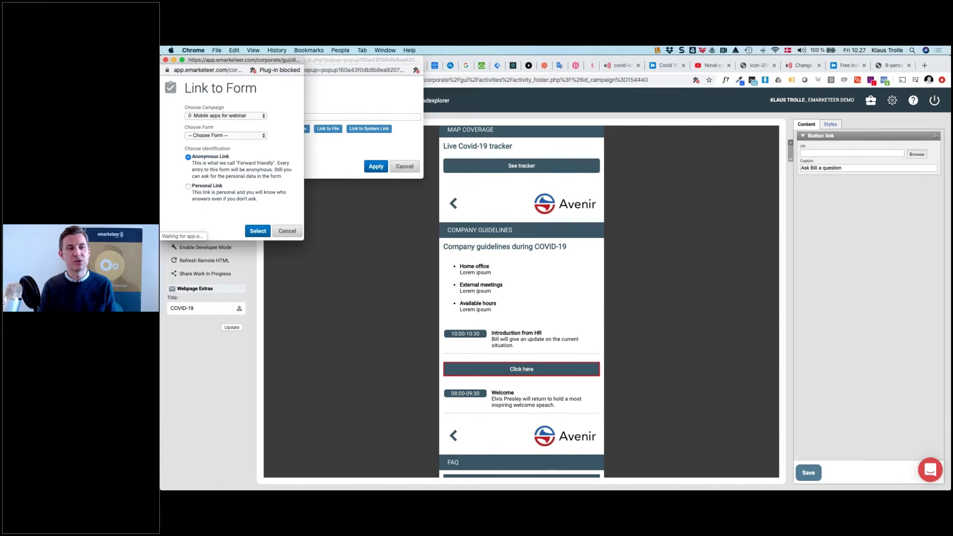
pyautogui.click(211, 116)
pyautogui.click(227, 117)
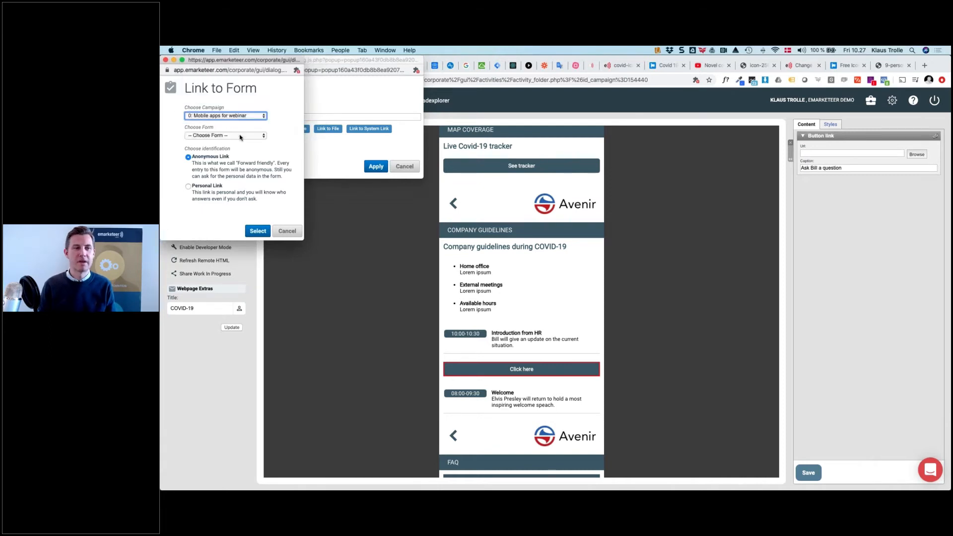
pyautogui.click(240, 136)
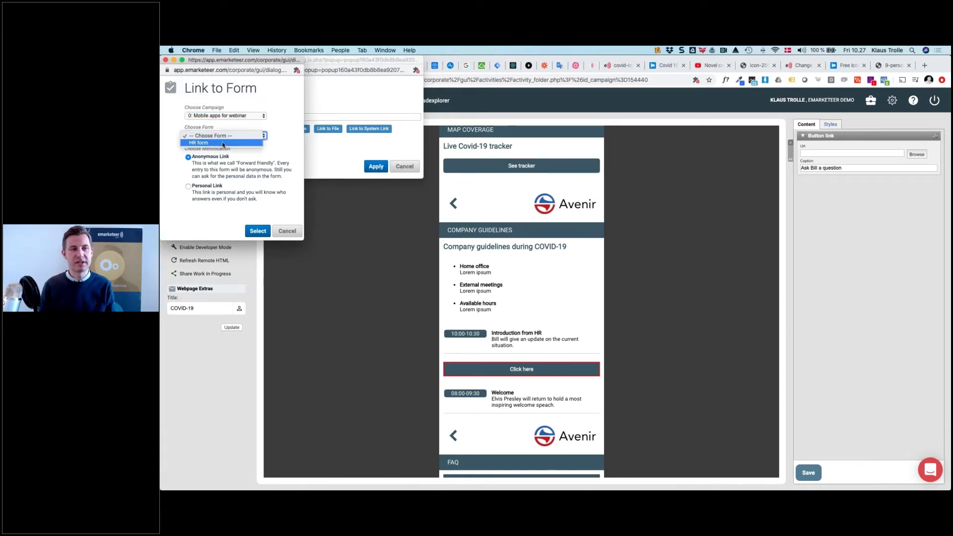
pyautogui.click(222, 142)
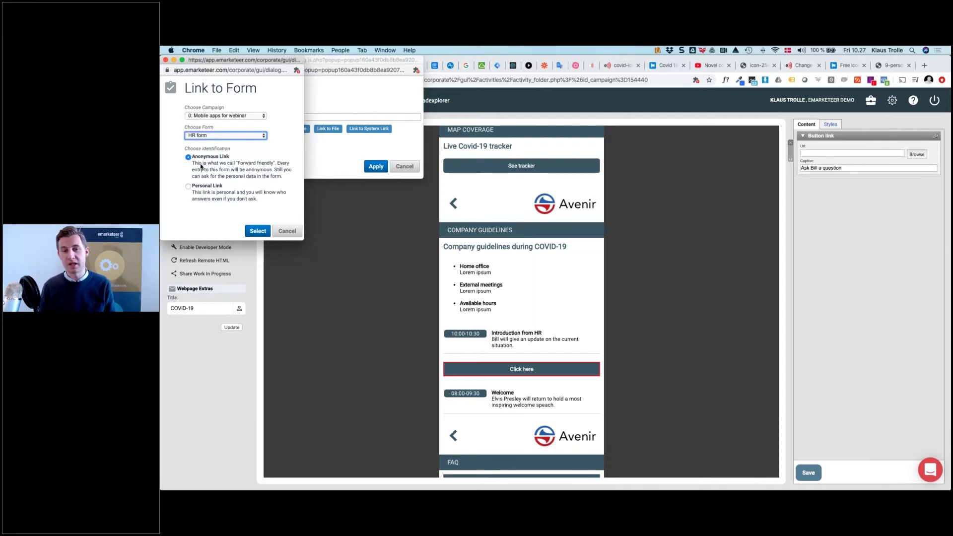
pyautogui.click(189, 186)
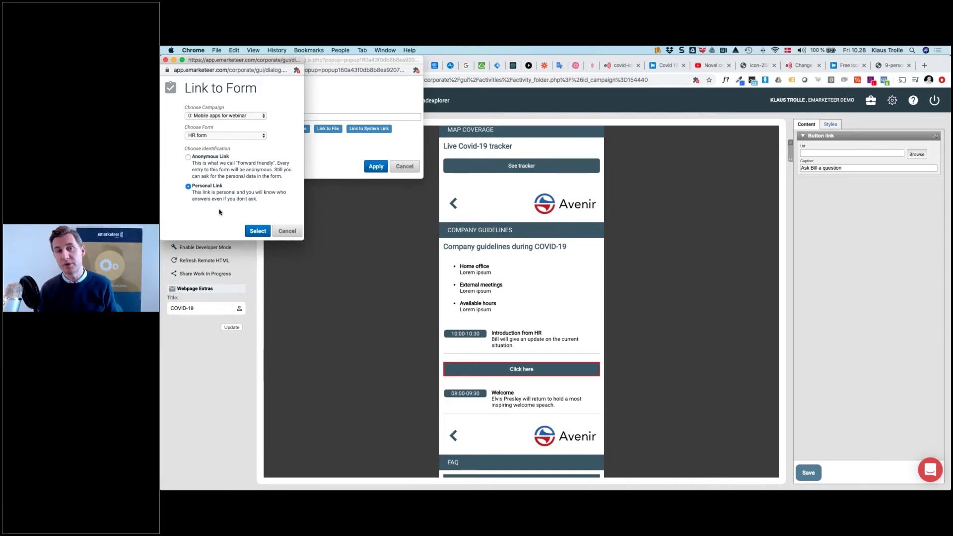
pyautogui.click(257, 231)
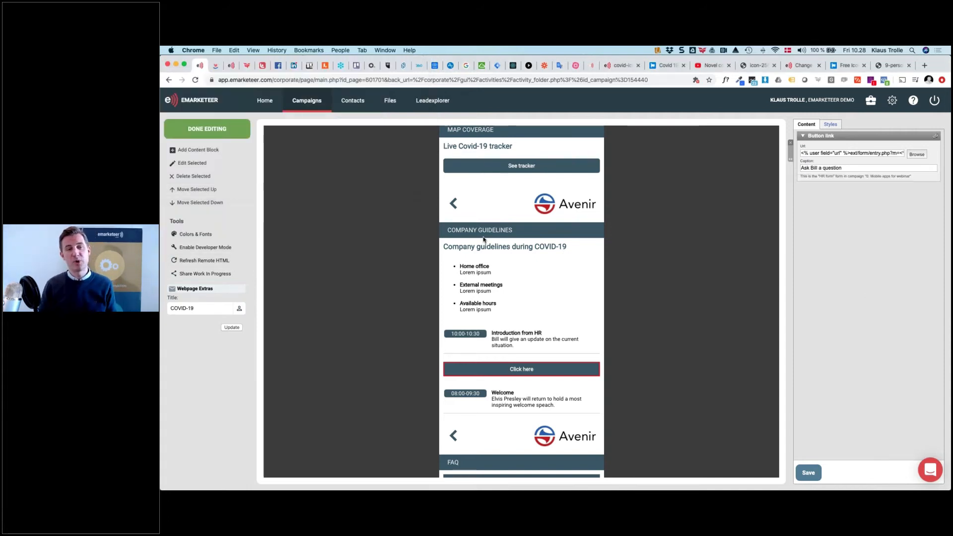
pyautogui.click(808, 473)
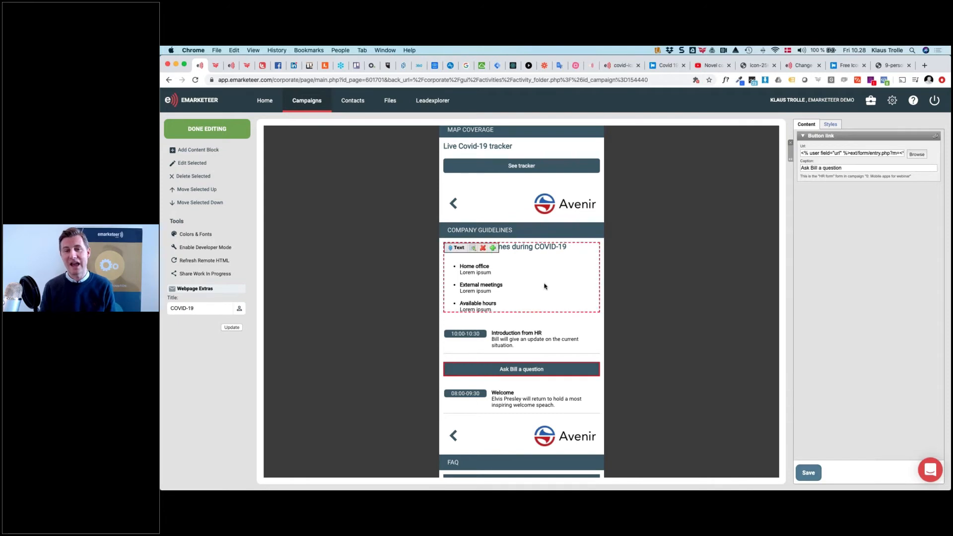
pyautogui.scroll(5, 545, 286)
pyautogui.scroll(4, 544, 287)
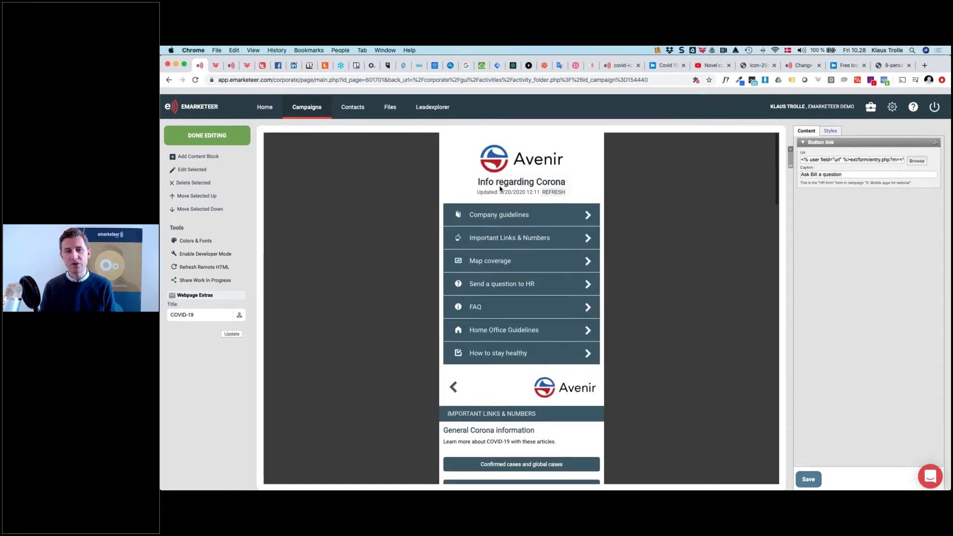
# Step: Add a non-bold second line to the Event Name text: "Hi", the contact's first name, then "- enjoy the app"
pyautogui.click(516, 177)
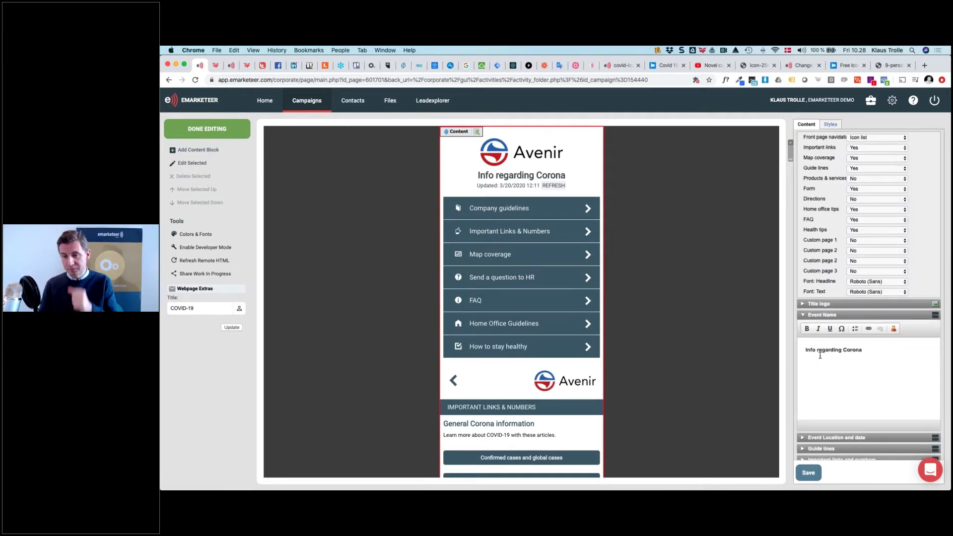
pyautogui.click(887, 349)
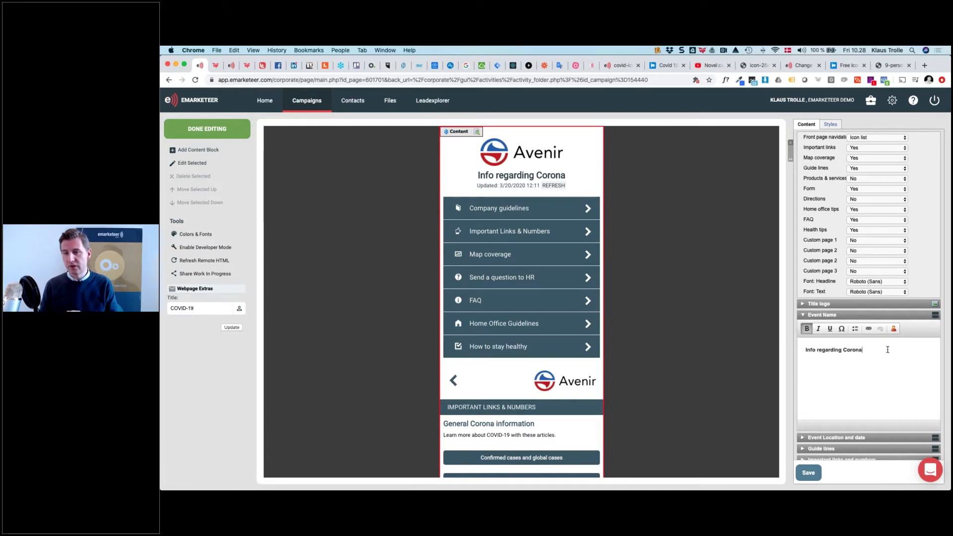
pyautogui.write('H')
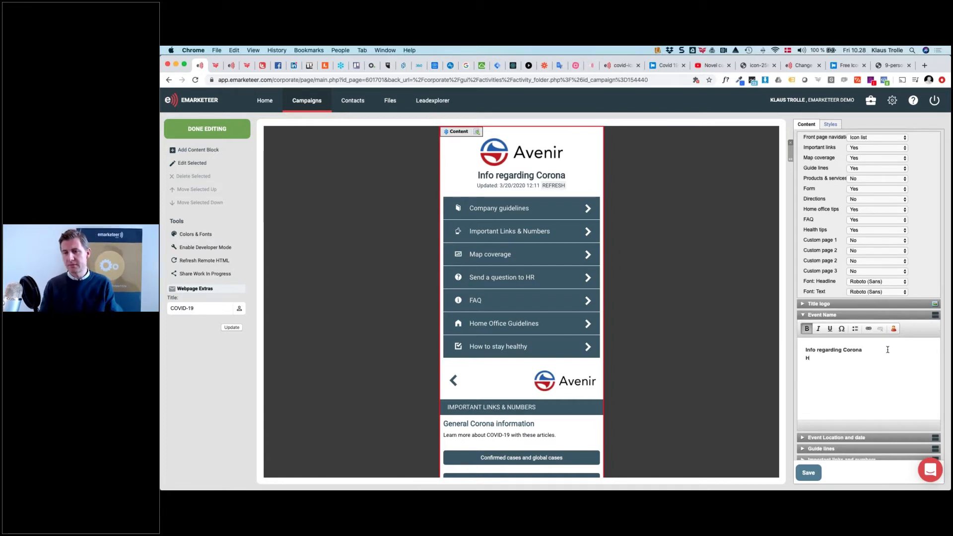
pyautogui.write('i Klaus')
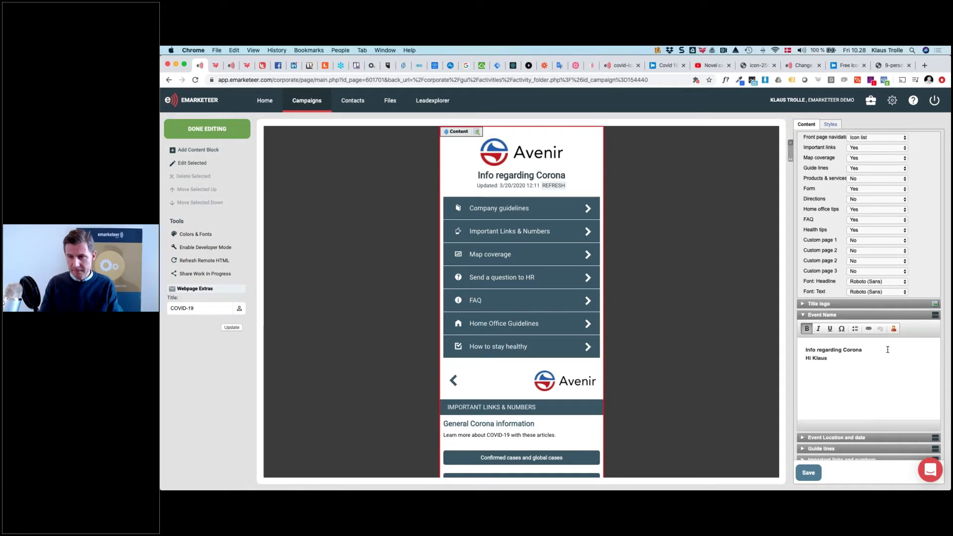
pyautogui.write(' - enjoy the app')
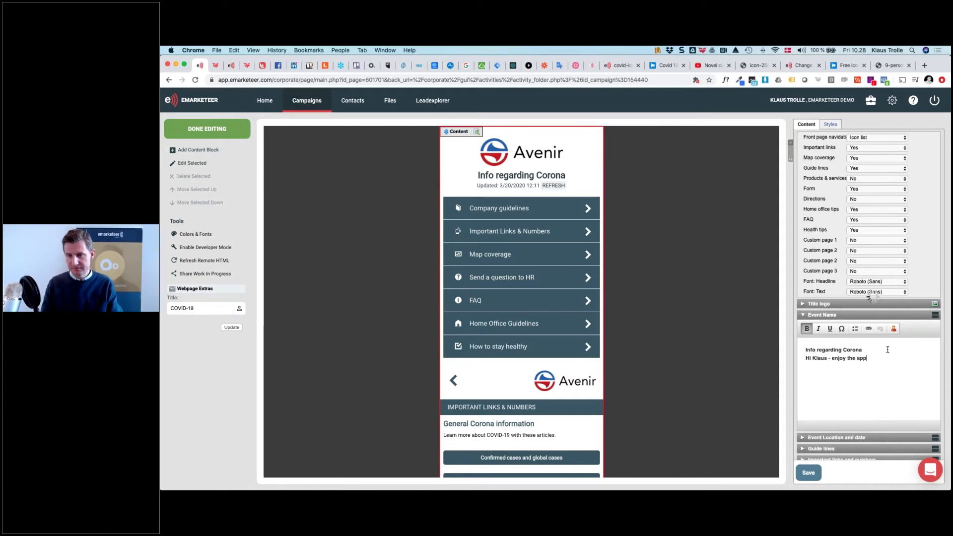
pyautogui.hotkey('shift', 'Home')
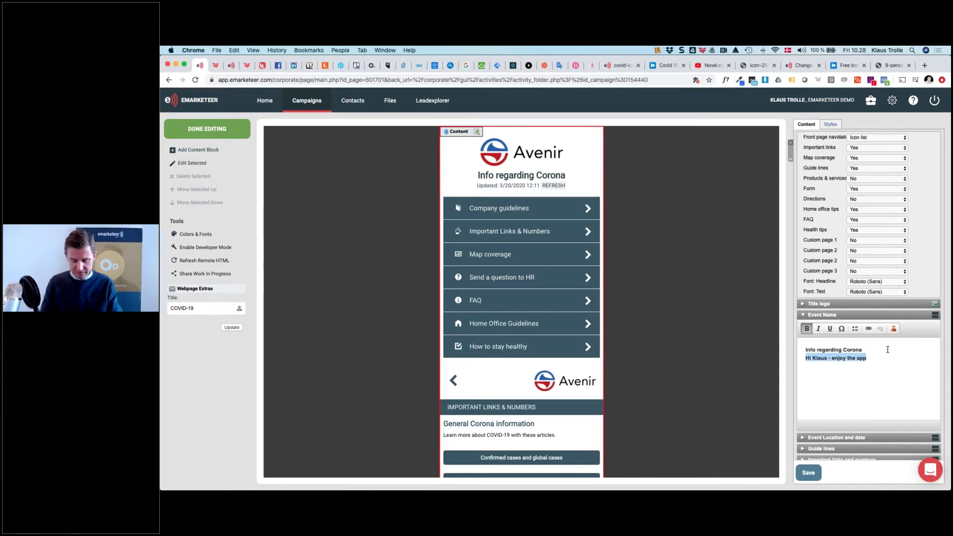
pyautogui.click(806, 329)
# Step: Replace the name in the greeting with the FirstName contact card personalization field and save the block
pyautogui.doubleClick(819, 358)
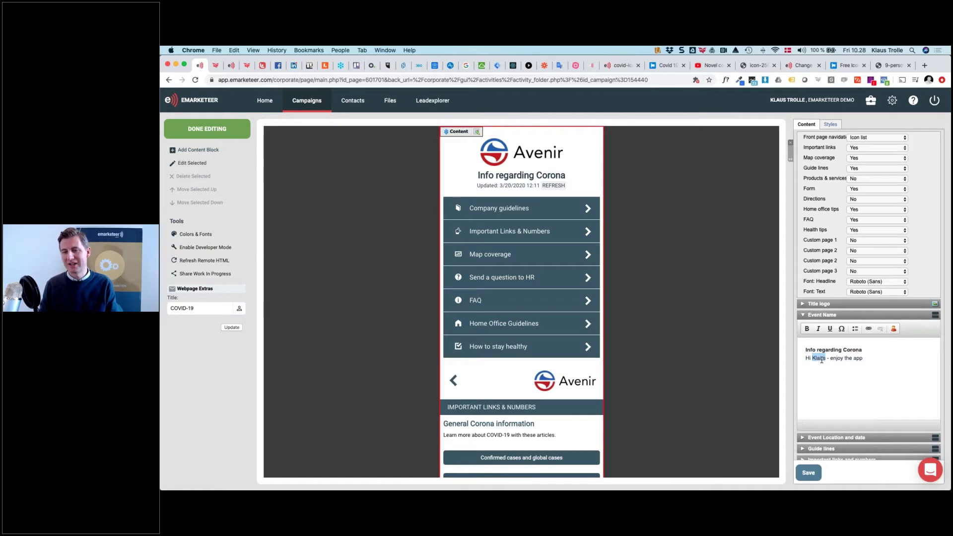
pyautogui.press('BackSpace')
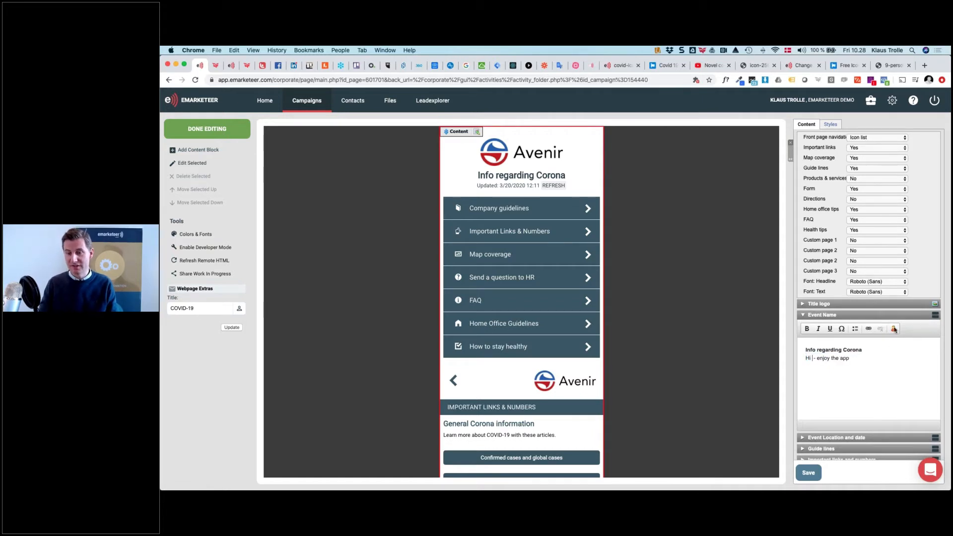
pyautogui.click(894, 329)
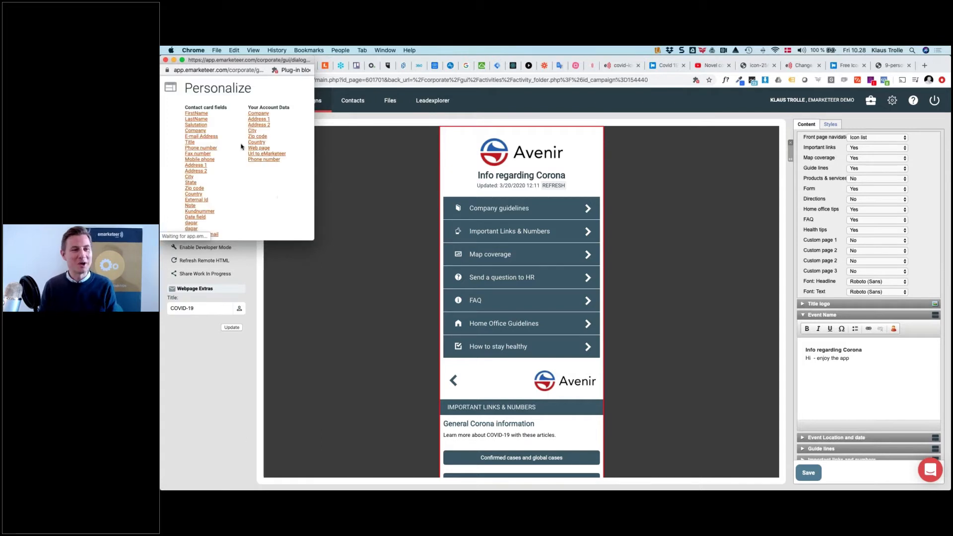
pyautogui.click(207, 115)
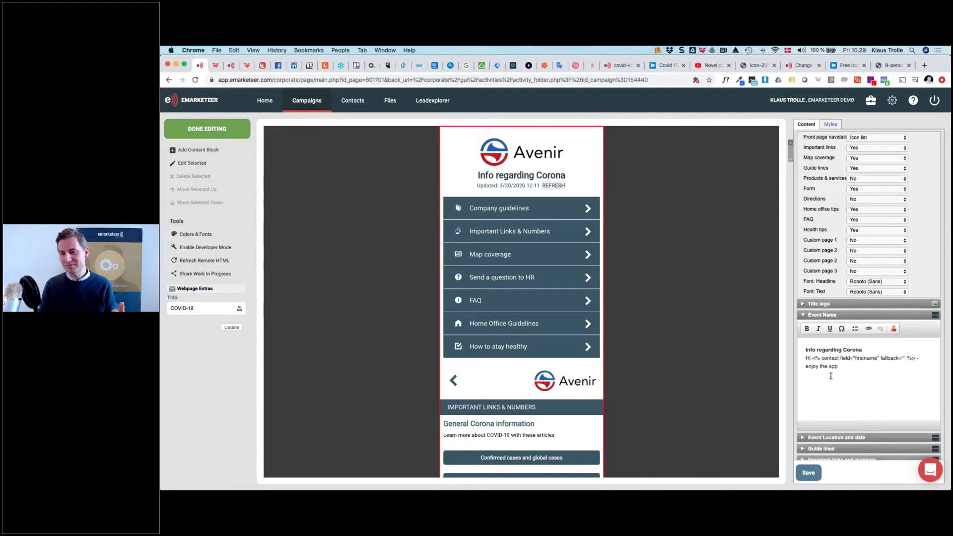
pyautogui.click(809, 473)
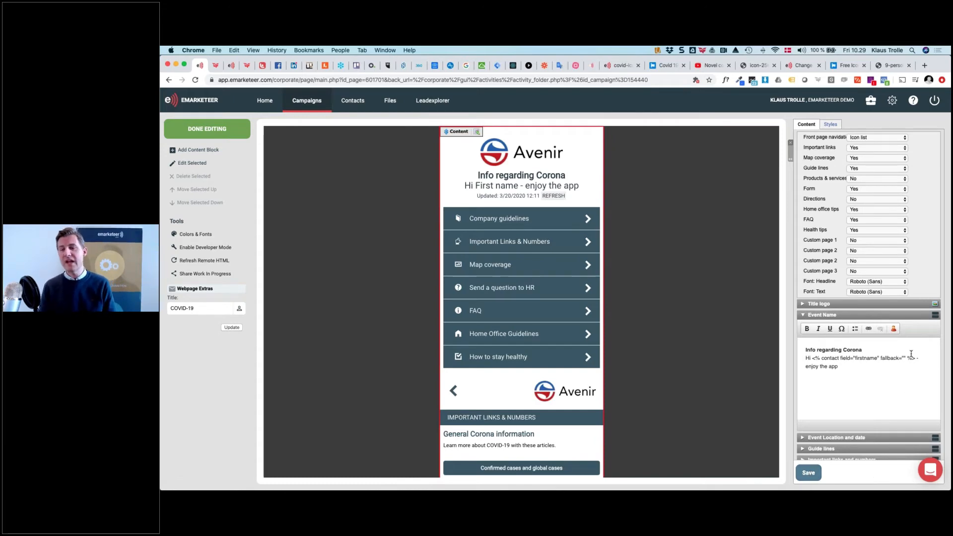
# Step: Set the fallback of the greeting's firstname field to "there" and save
pyautogui.scroll(5, 909, 357)
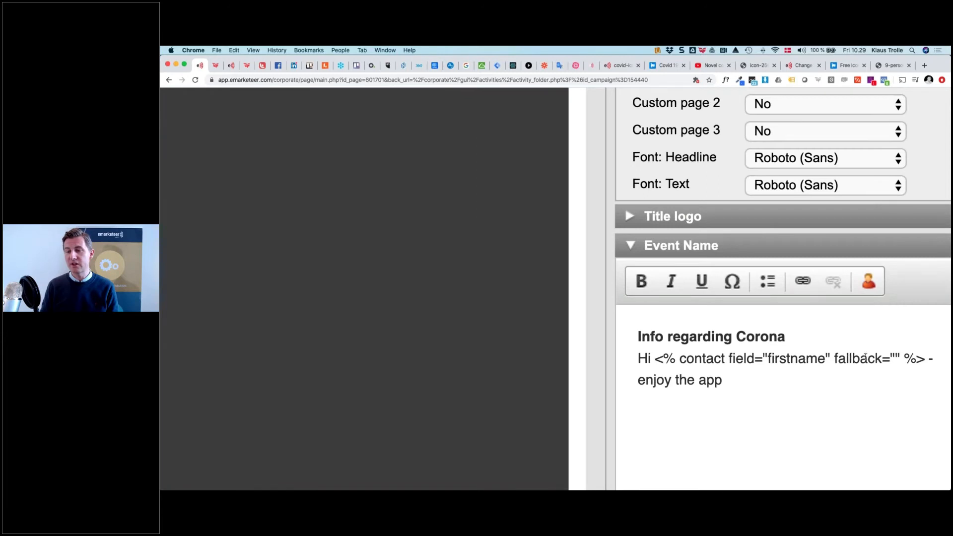
pyautogui.click(893, 358)
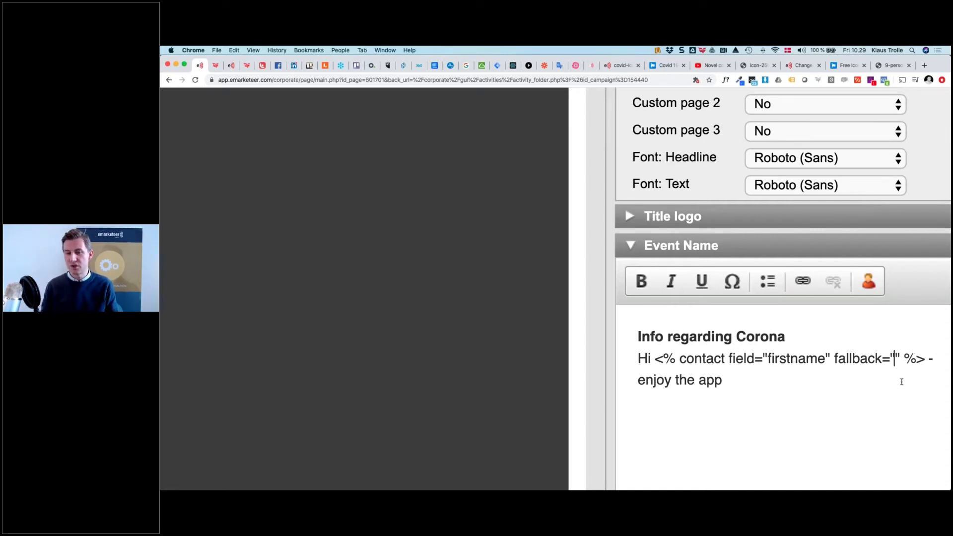
pyautogui.write('there')
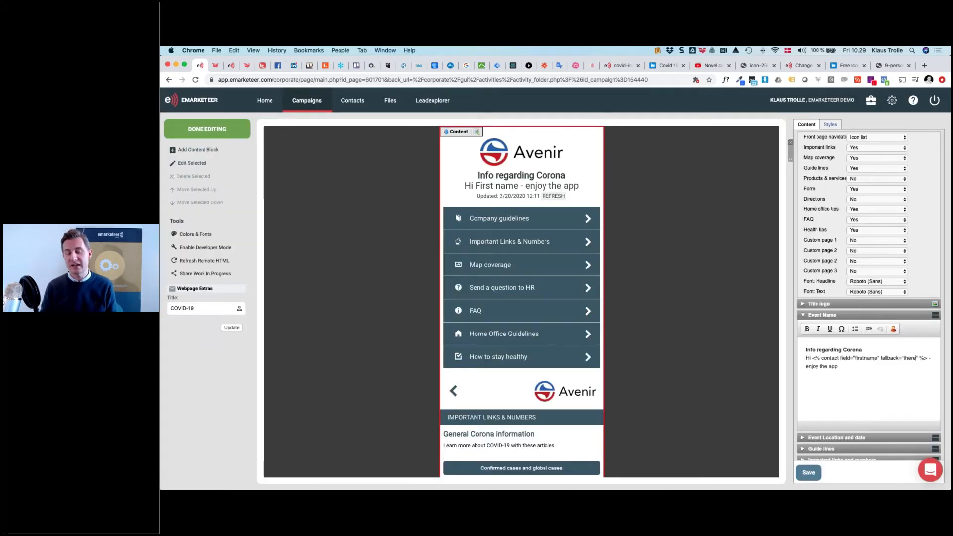
pyautogui.click(809, 472)
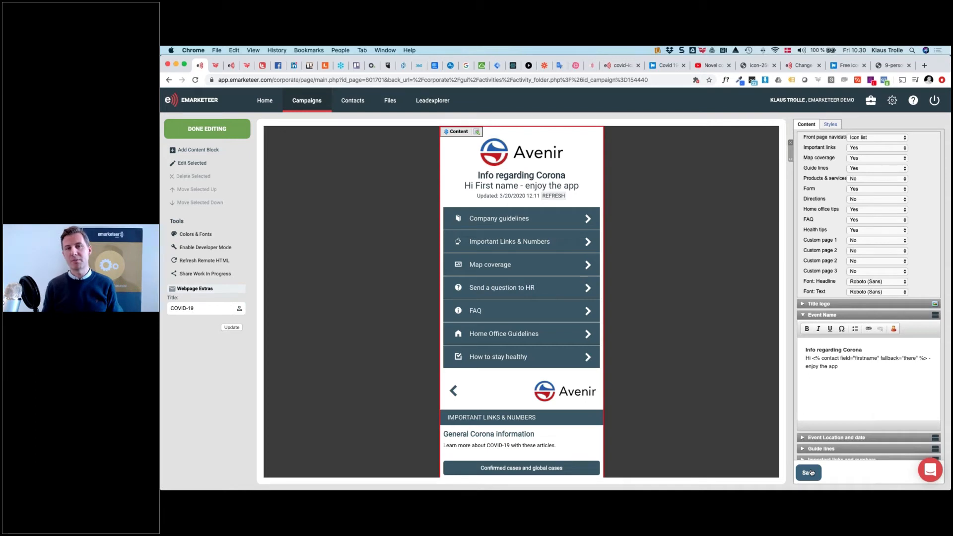
# Step: Start adding a content block below the "Welcome" agenda row in the Company Guidelines section
pyautogui.click(947, 102)
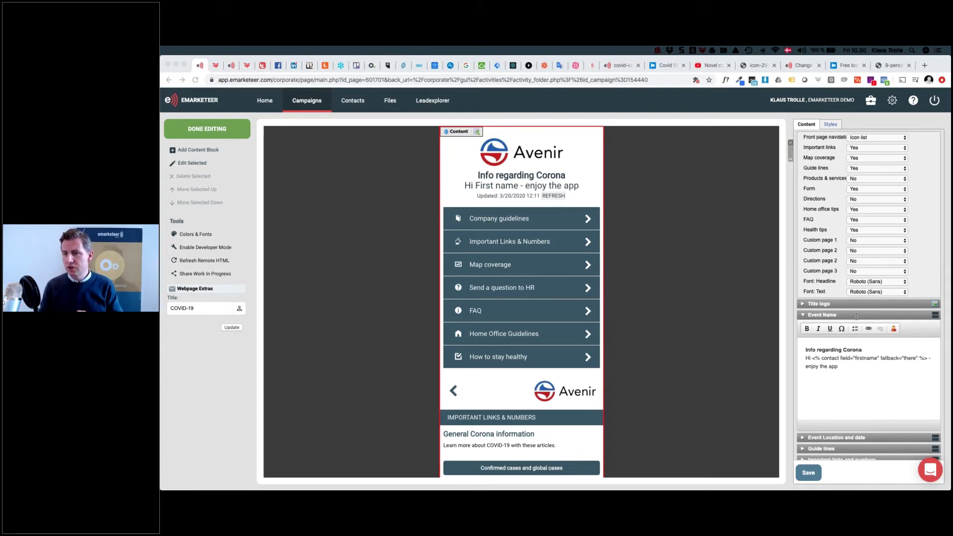
pyautogui.scroll(-15, 606, 352)
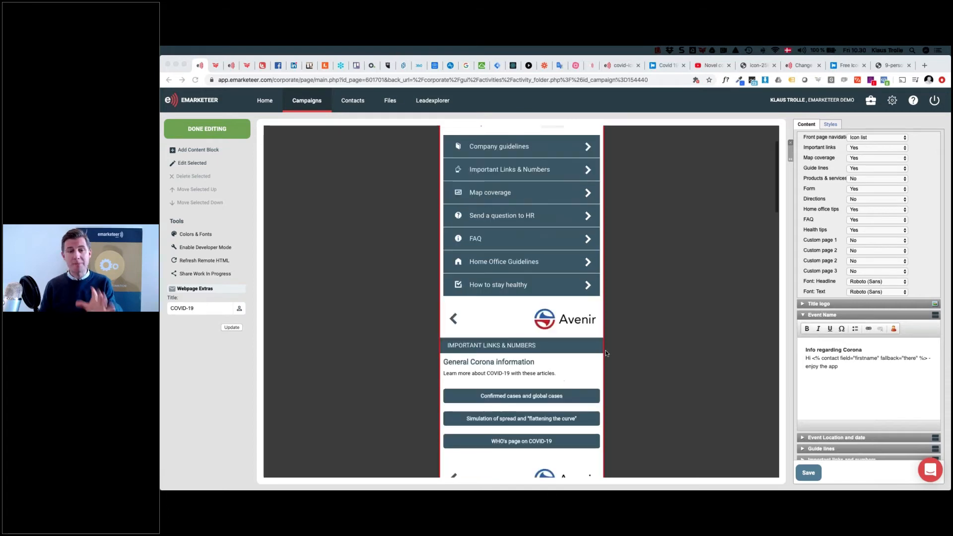
pyautogui.scroll(-3, 605, 353)
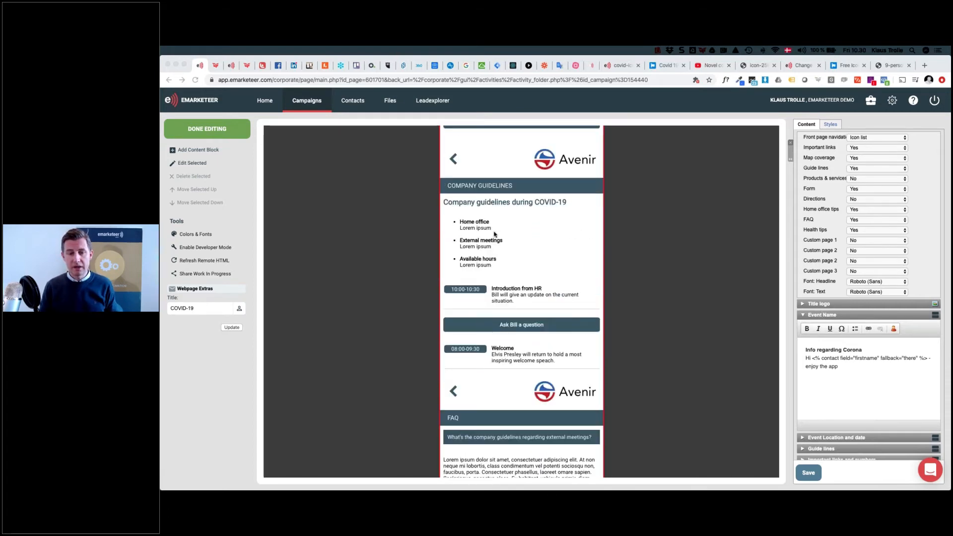
pyautogui.scroll(-1, 512, 343)
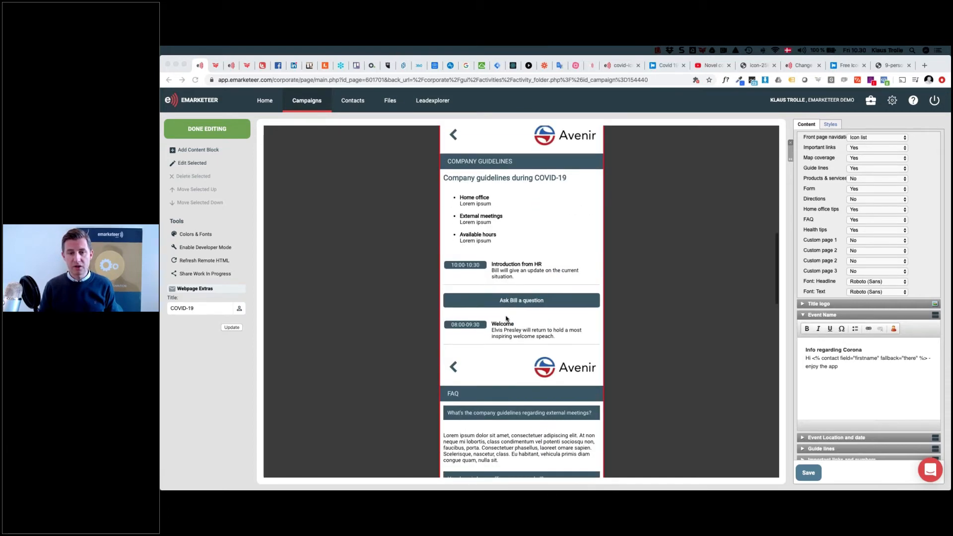
pyautogui.click(510, 322)
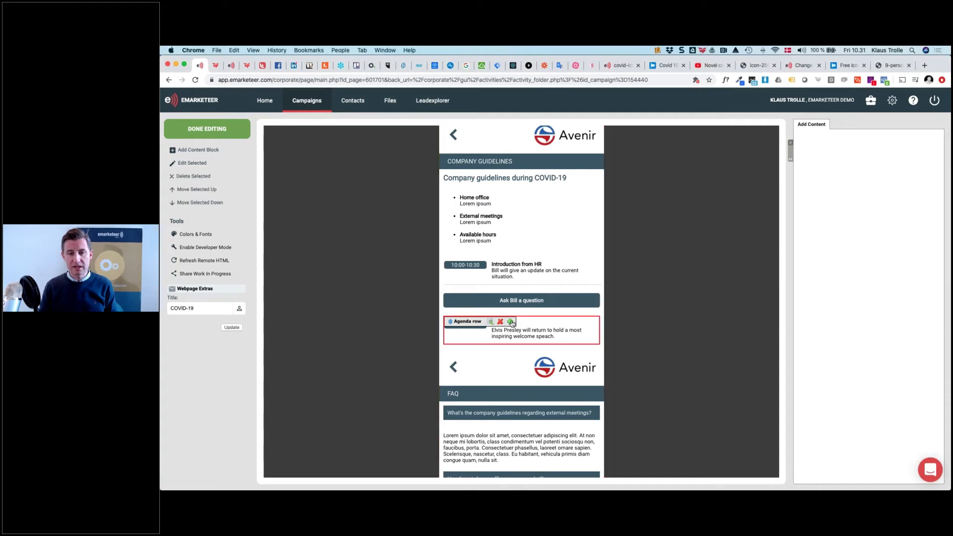
# Step: Open vimeo.com in a new browser tab
pyautogui.click(924, 66)
pyautogui.write('viim')
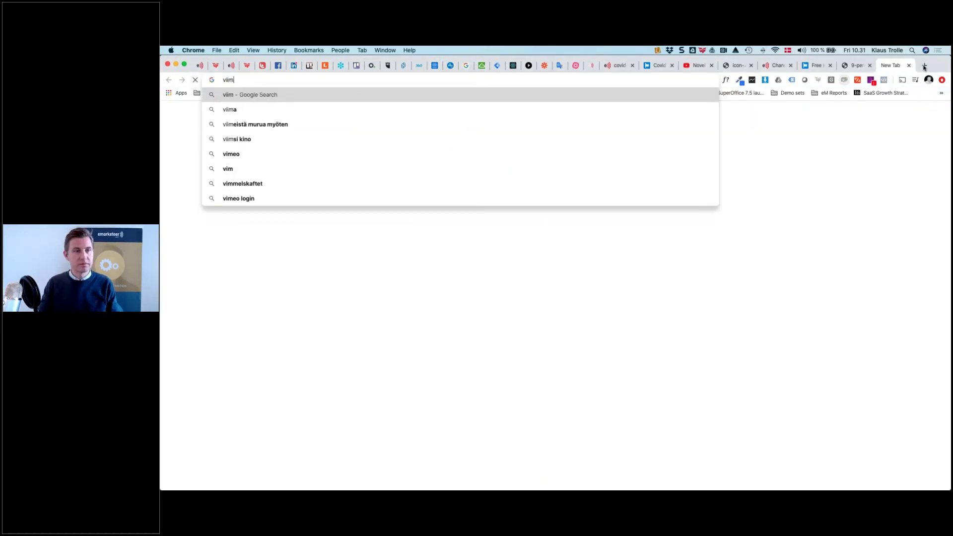
pyautogui.press('BackSpace')
pyautogui.press('BackSpace')
pyautogui.press('BackSpace')
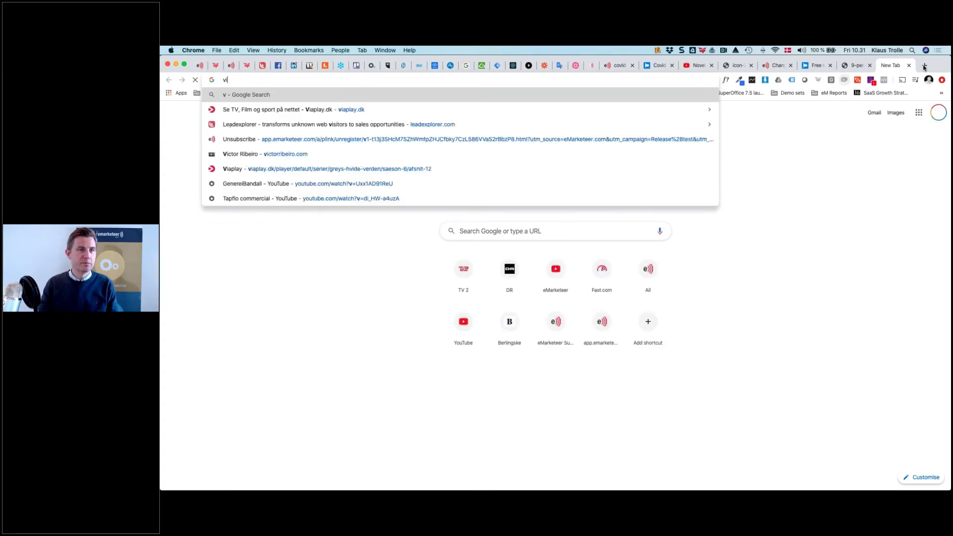
pyautogui.write('meo.com')
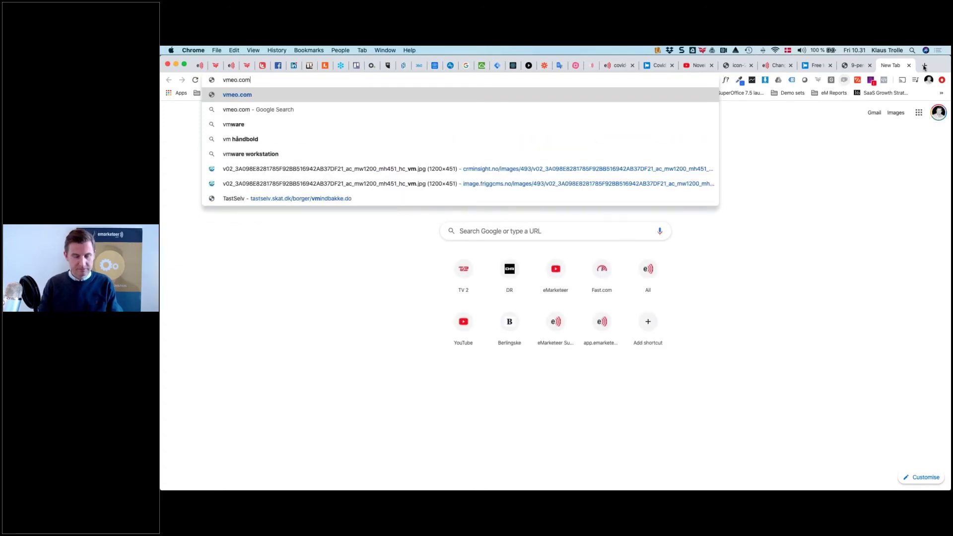
pyautogui.press('Return')
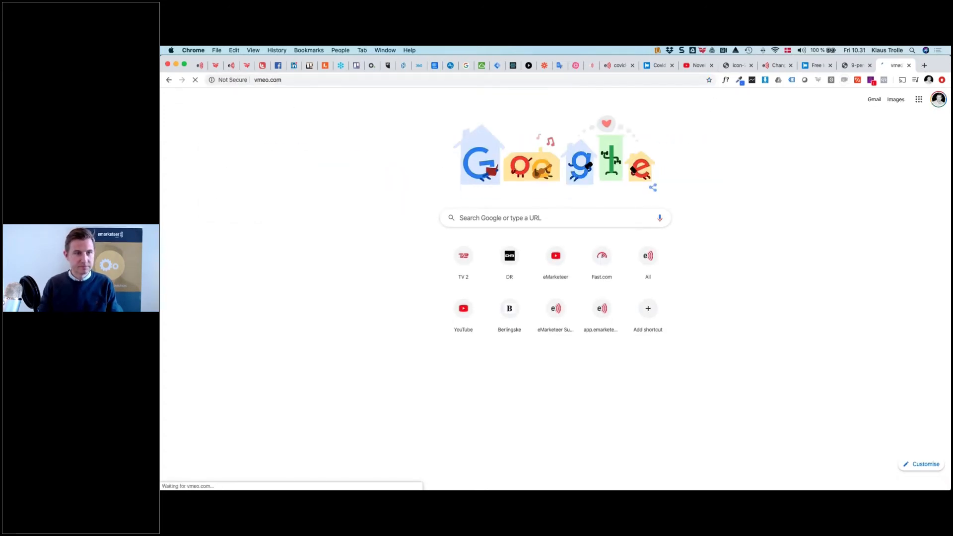
pyautogui.click(263, 80)
pyautogui.click(263, 80)
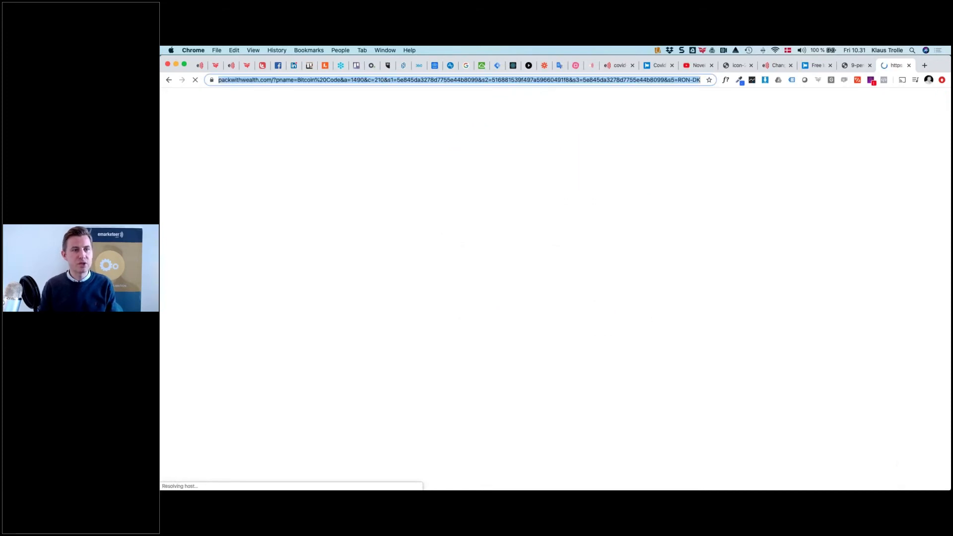
pyautogui.write('vimeo.com')
pyautogui.press('Return')
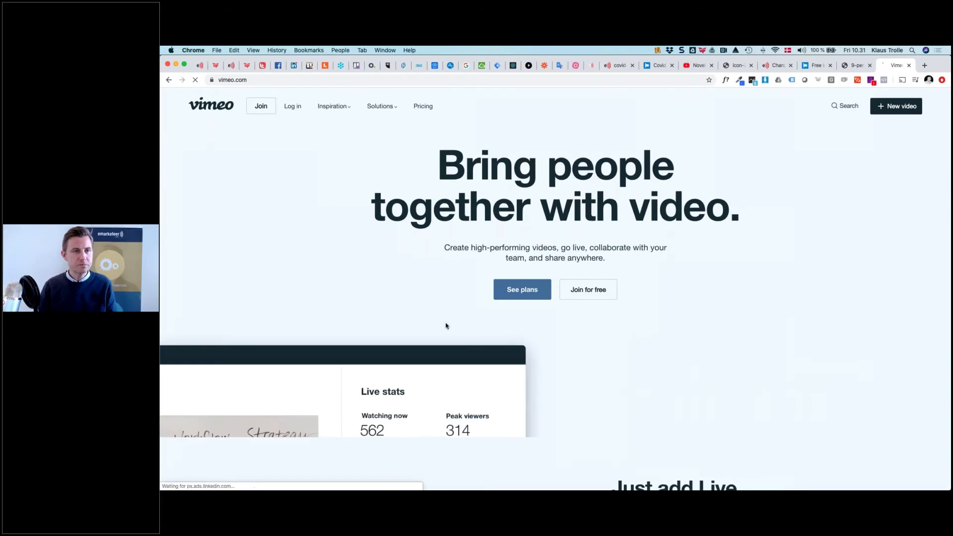
# Step: Look over the Vimeo home page and search the site for "covid"
pyautogui.scroll(-5, 444, 325)
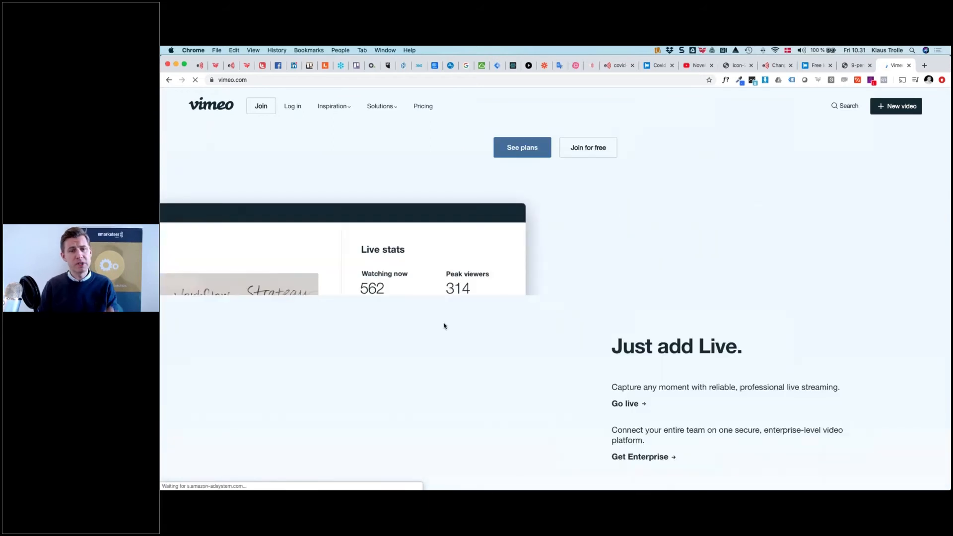
pyautogui.scroll(-3, 444, 325)
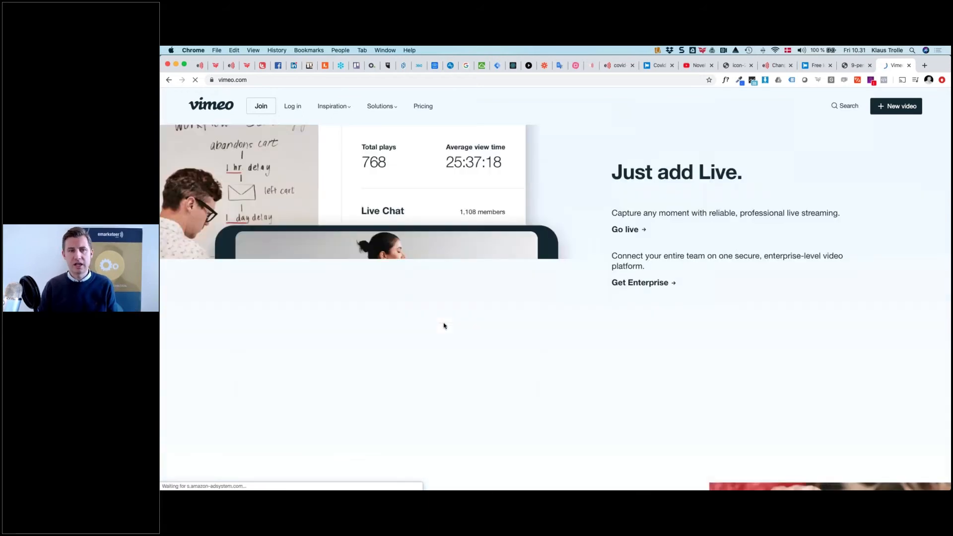
pyautogui.scroll(-5, 444, 326)
pyautogui.scroll(-10, 444, 325)
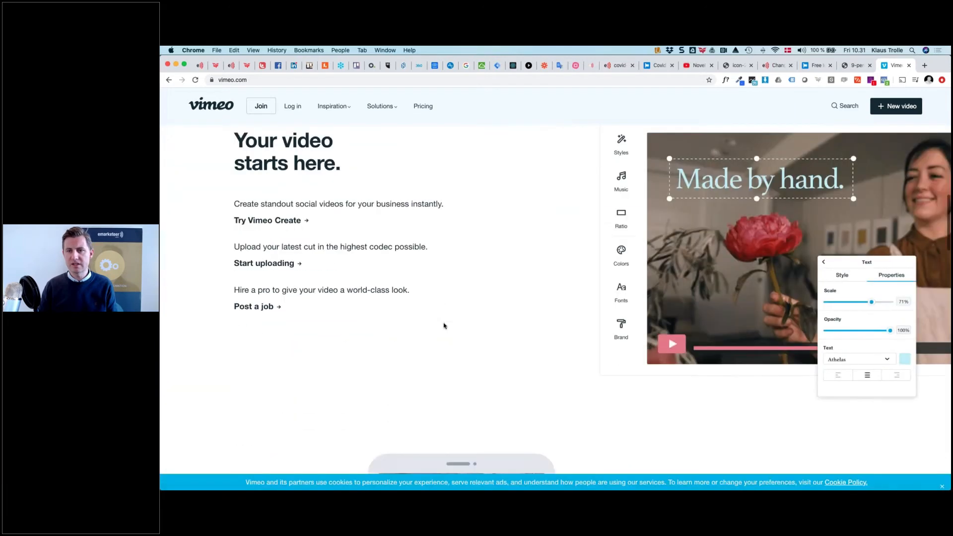
pyautogui.scroll(20, 449, 307)
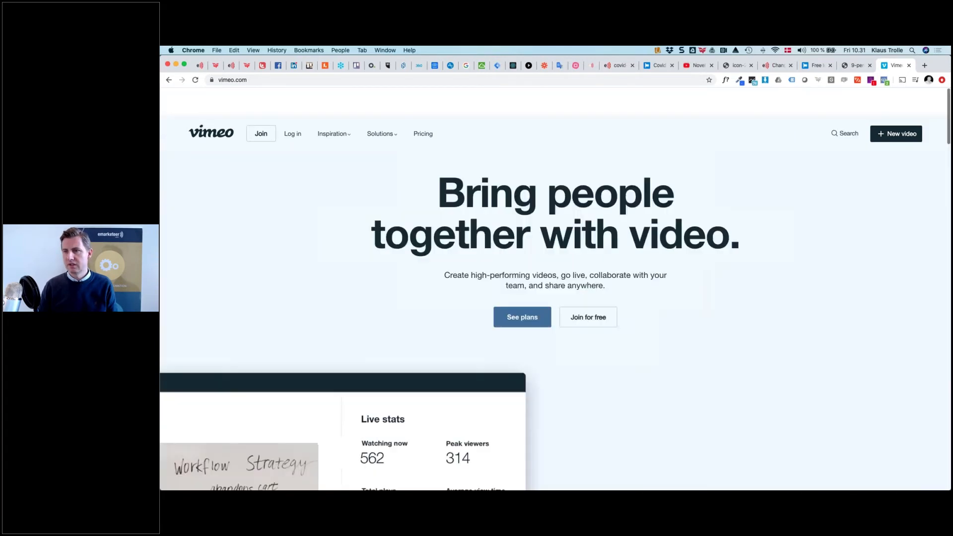
pyautogui.click(844, 106)
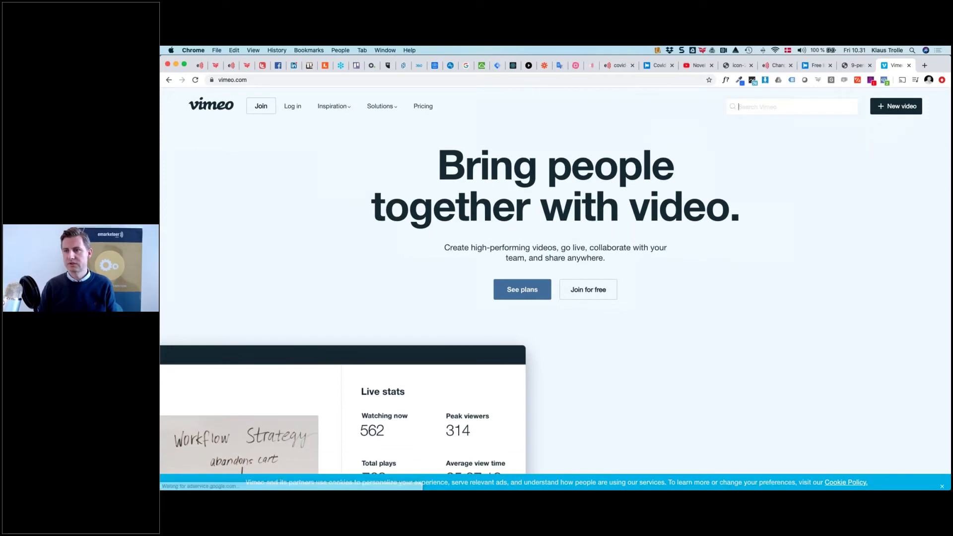
pyautogui.write('covid')
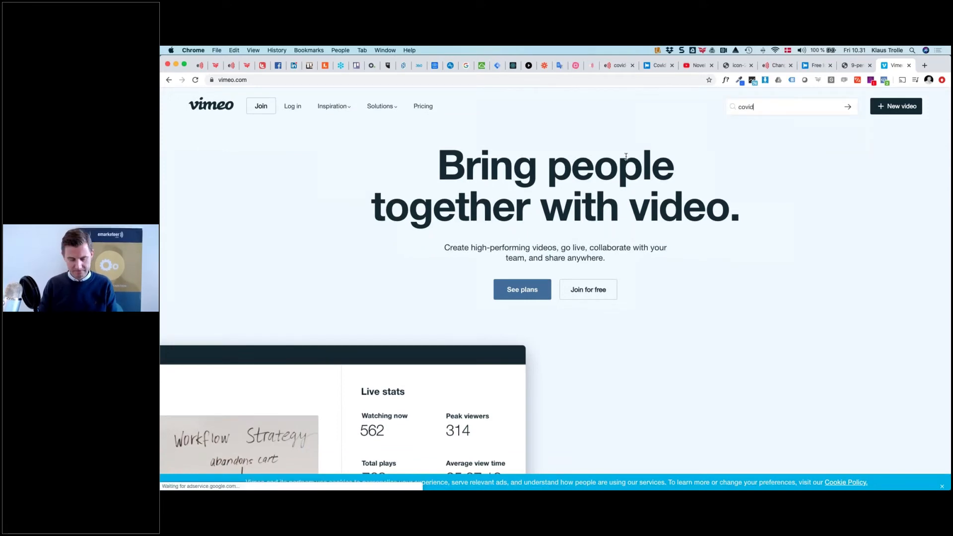
pyautogui.press('Return')
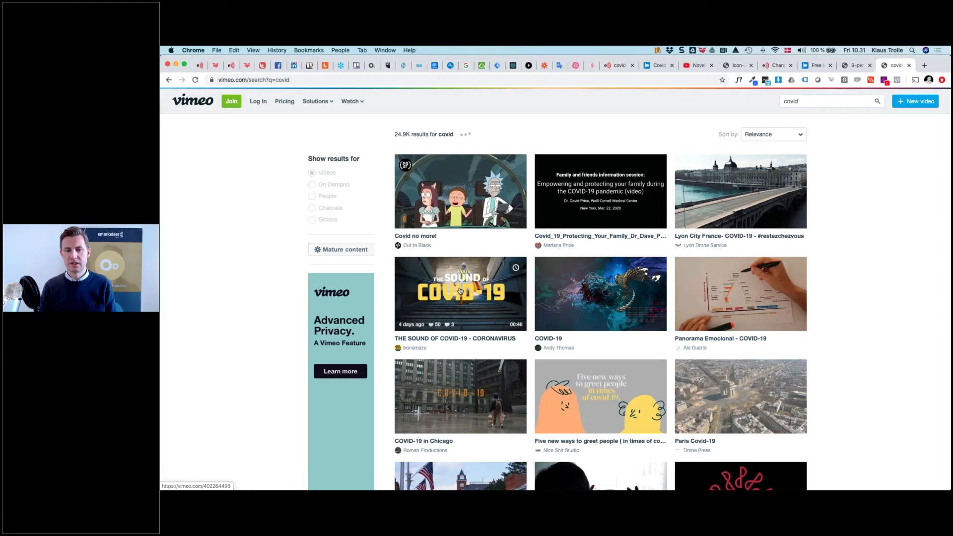
# Step: Open the video "THE SOUND OF COVID-19 - CORONAVIRUS" and copy its web address
pyautogui.click(454, 281)
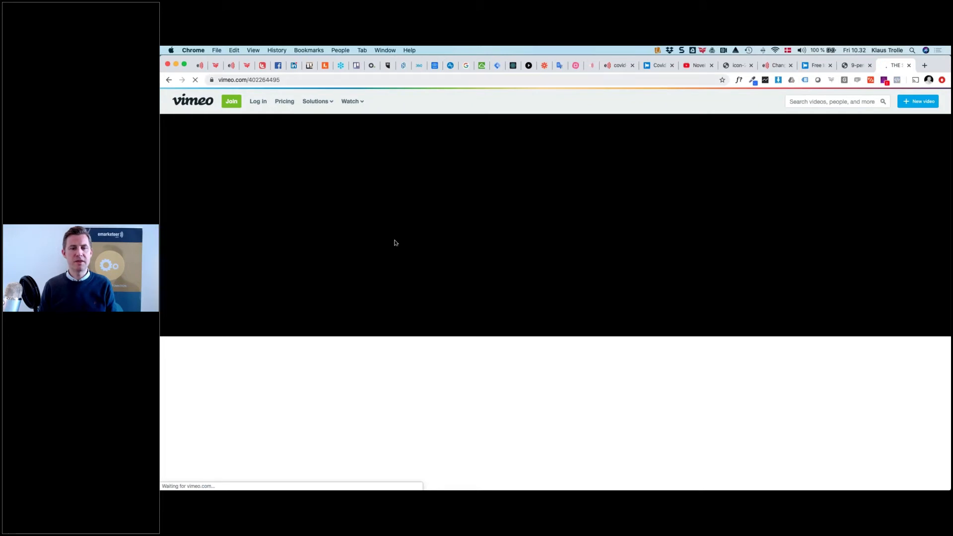
pyautogui.click(256, 80)
pyautogui.press('super+c')
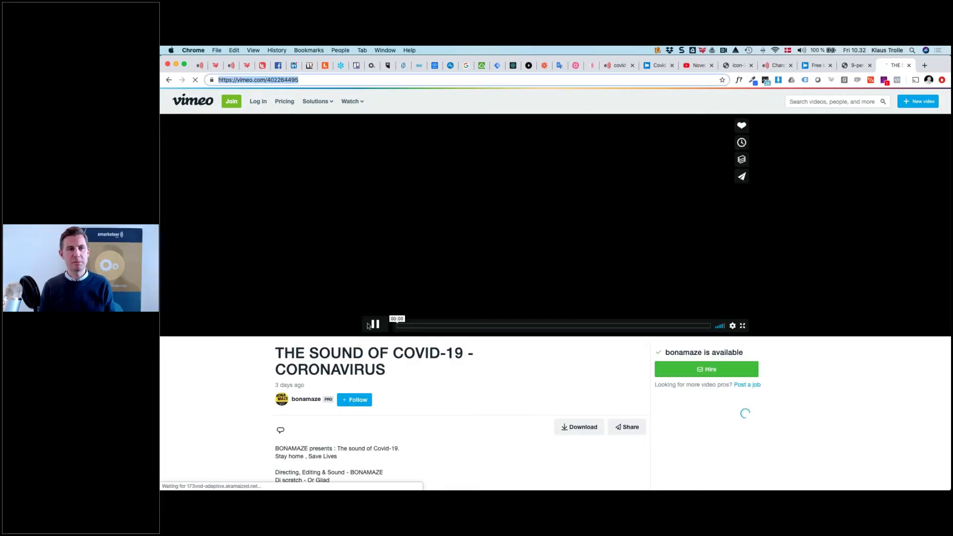
# Step: Pause the Vimeo video, switch back to the eMarketeer page editor and add a Media Embed block below the "Welcome" row
pyautogui.click(375, 325)
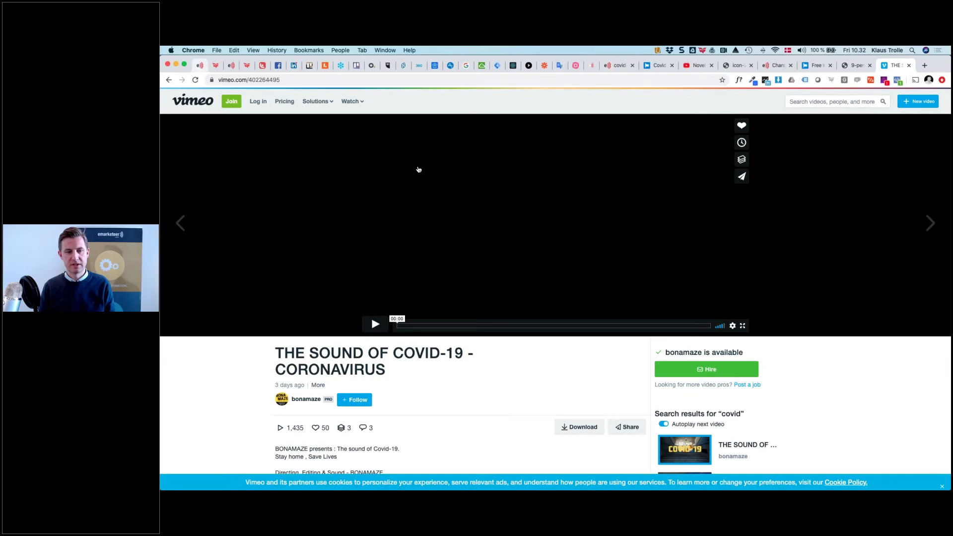
pyautogui.hotkey('ctrl', 'Tab')
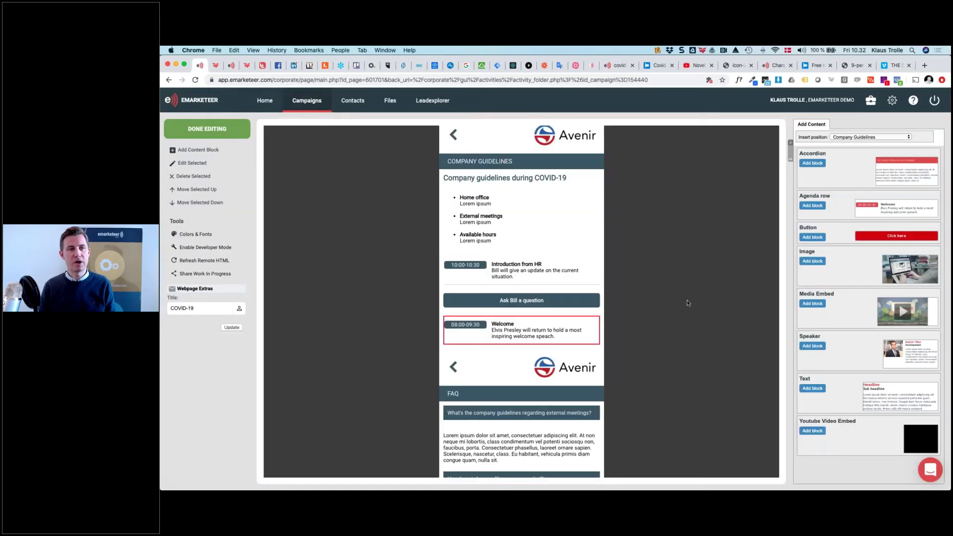
pyautogui.click(814, 304)
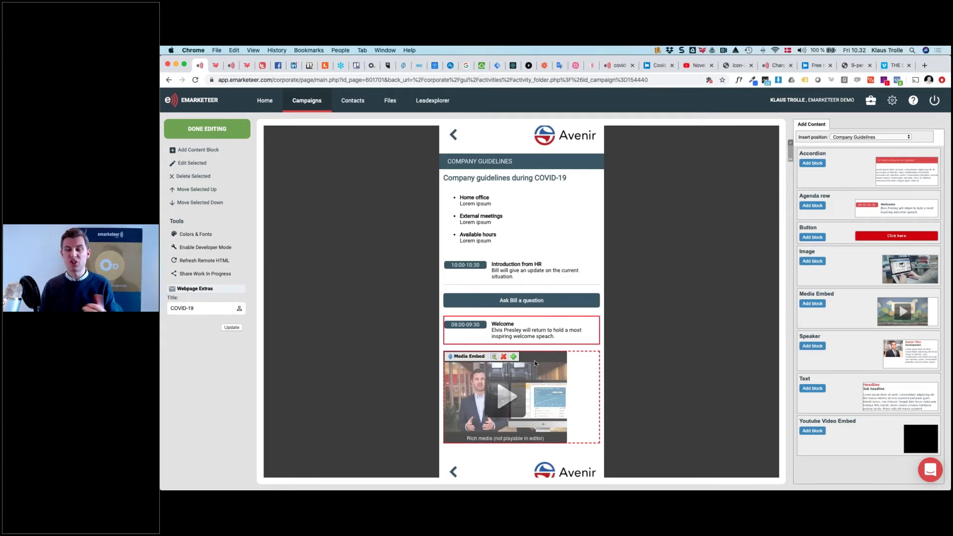
pyautogui.click(553, 376)
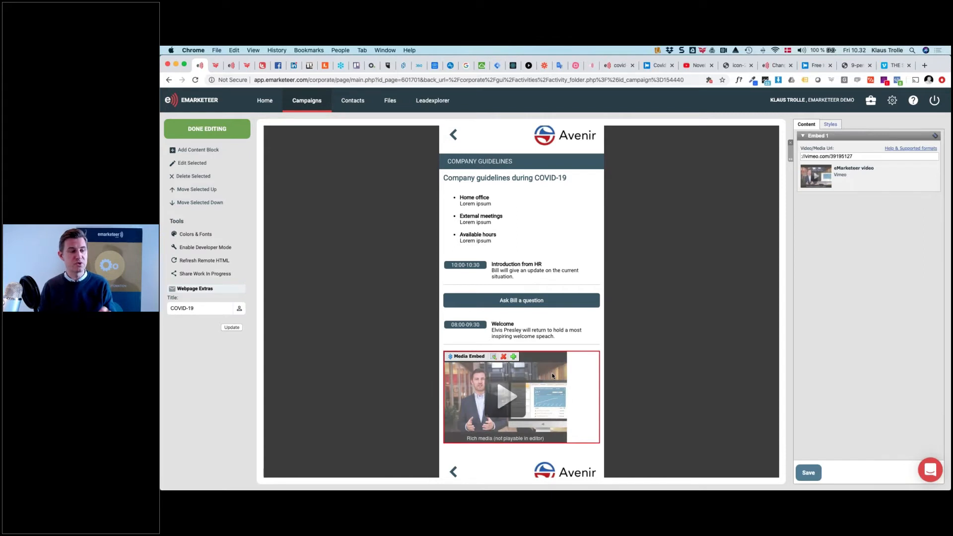
pyautogui.tripleClick(815, 159)
pyautogui.press('super+v')
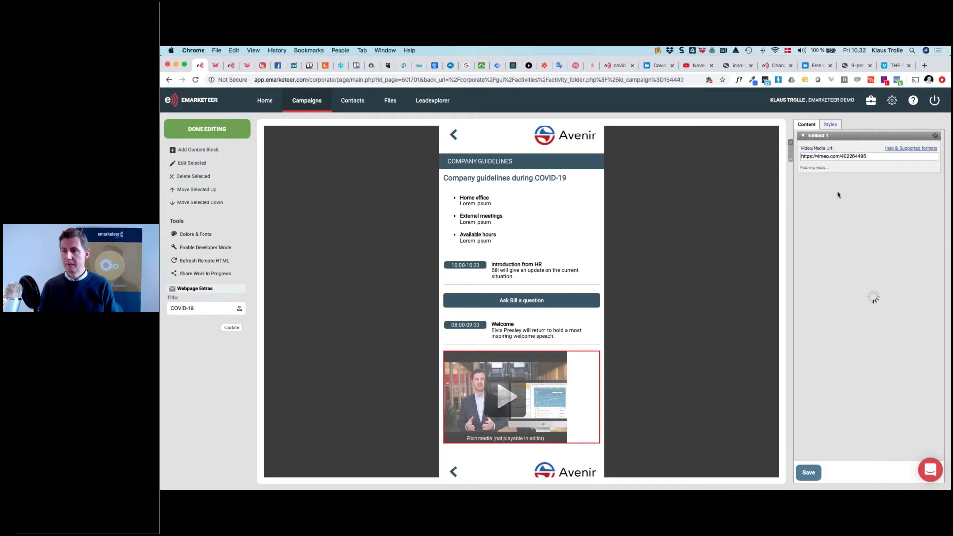
pyautogui.click(808, 473)
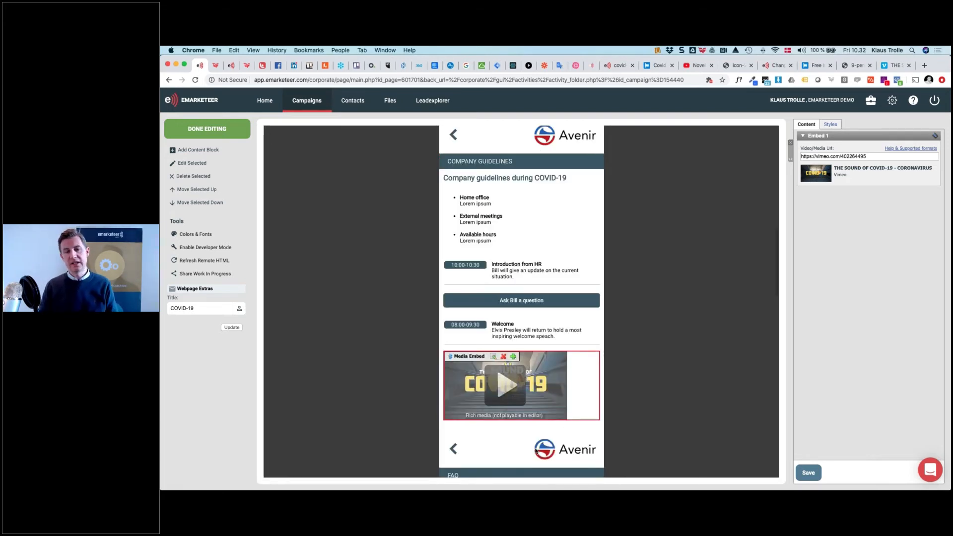
pyautogui.moveTo(499, 357)
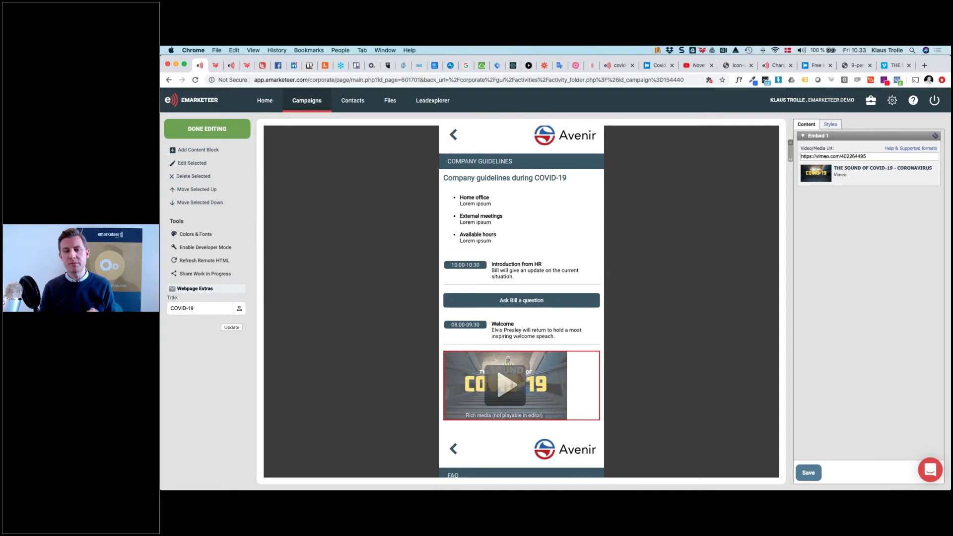
pyautogui.scroll(5, 891, 149)
pyautogui.hscroll(3, 891, 153)
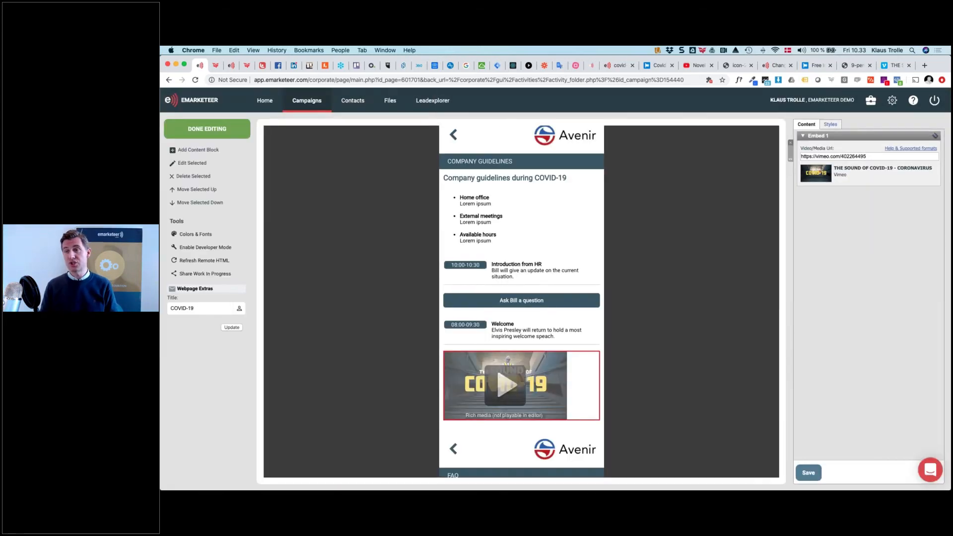
pyautogui.click(511, 365)
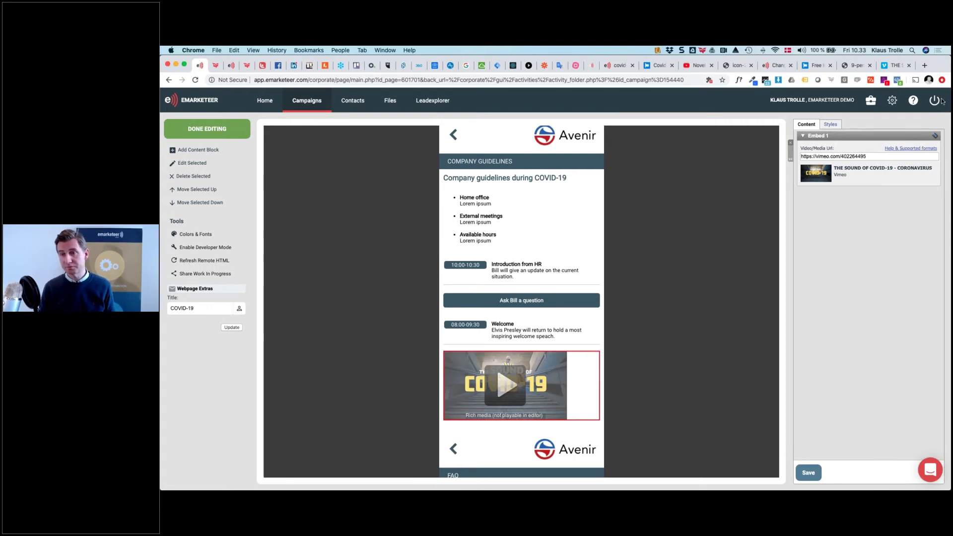
pyautogui.press('super+Tab')
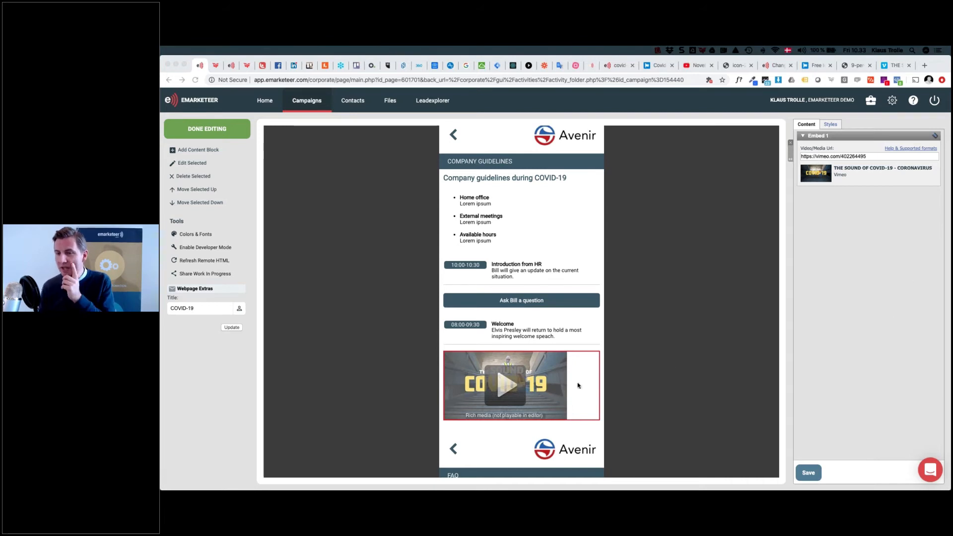
# Step: Look over the available content blocks, the remaining app sections through "How to stay healthy", and the front page menu's settings
pyautogui.scroll(-3, 561, 389)
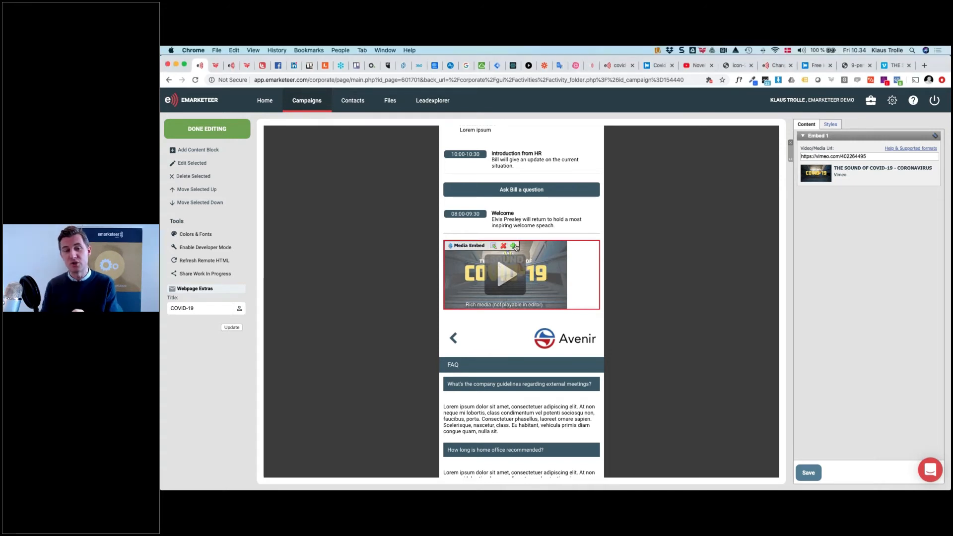
pyautogui.click(514, 246)
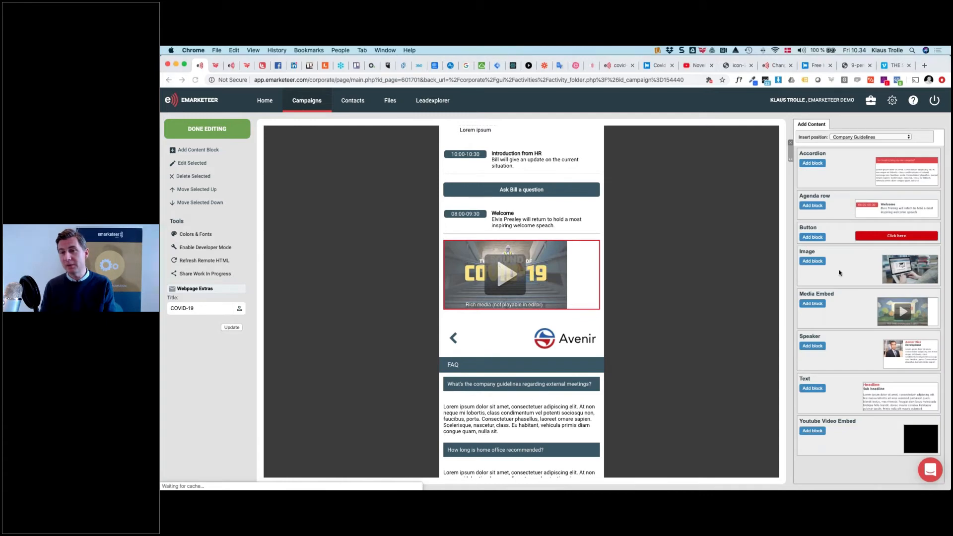
pyautogui.scroll(-2, 819, 403)
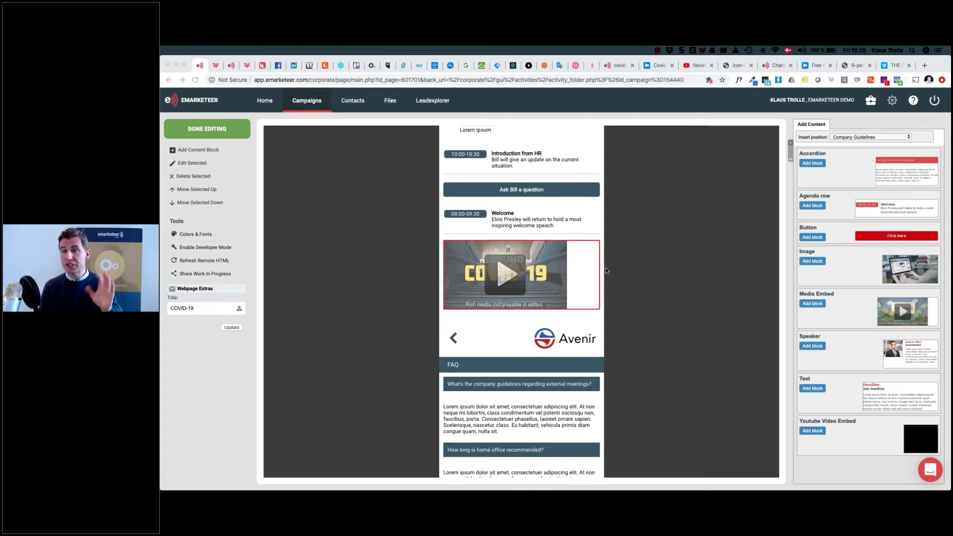
pyautogui.scroll(-2, 570, 320)
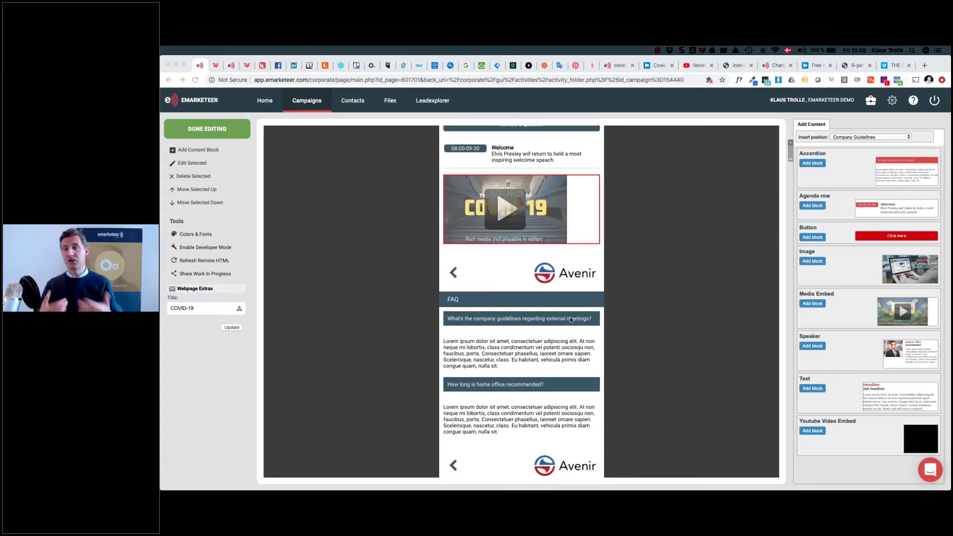
pyautogui.scroll(-8, 570, 320)
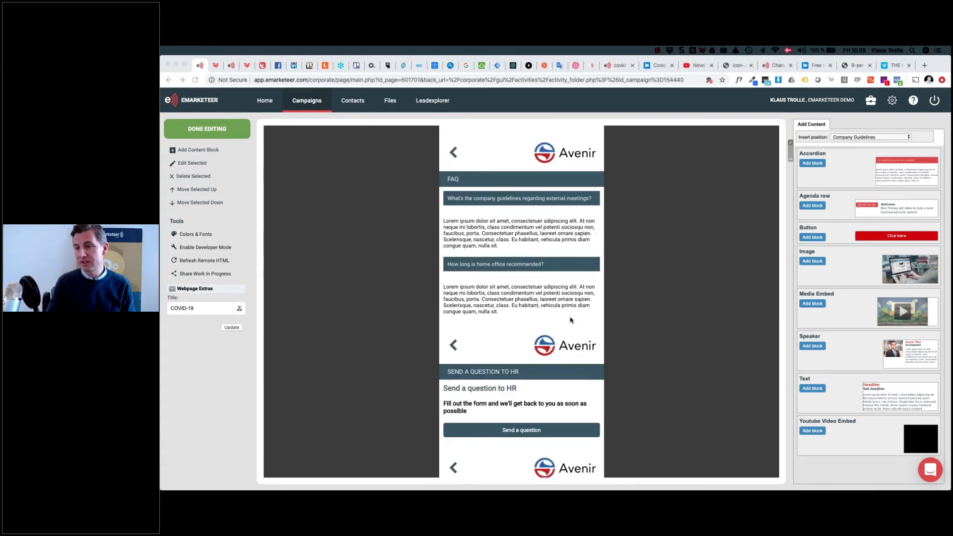
pyautogui.scroll(-10, 570, 320)
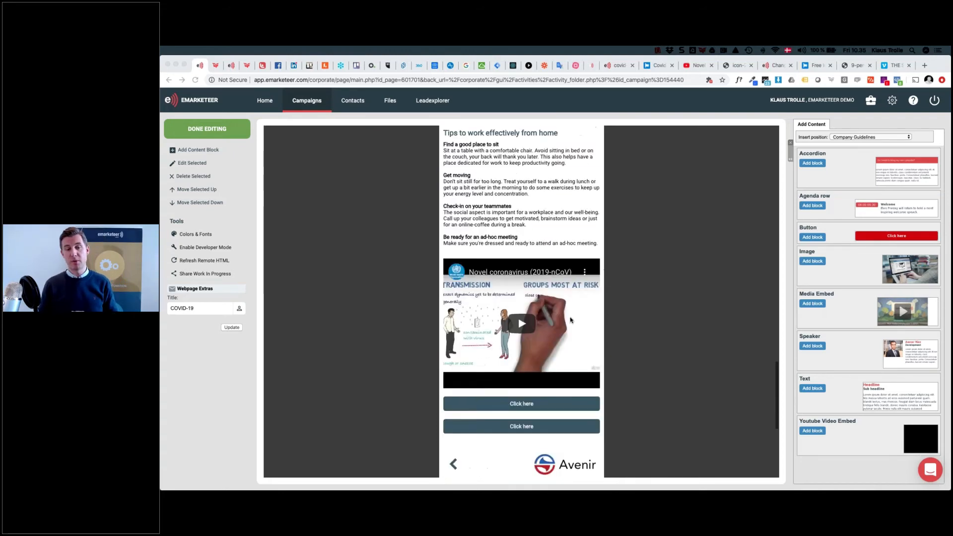
pyautogui.scroll(-3, 570, 320)
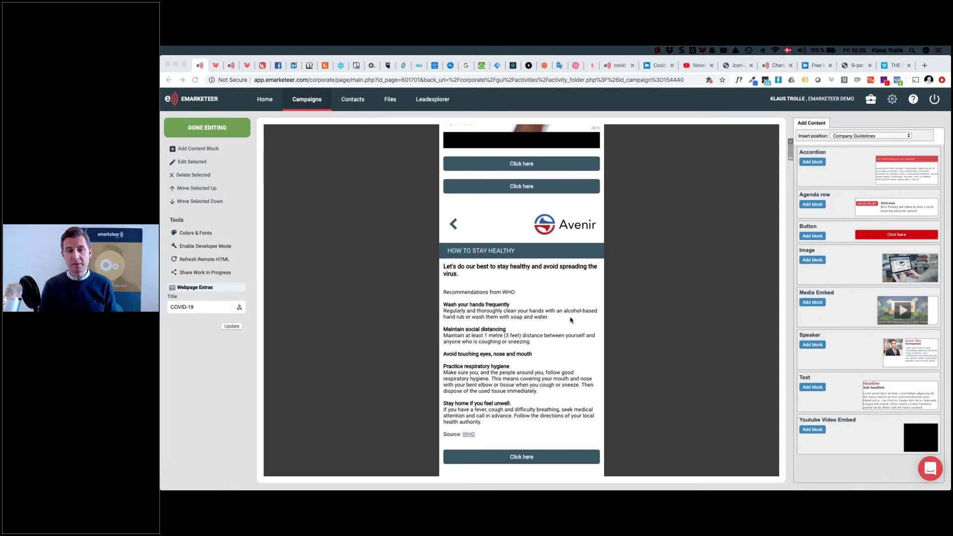
pyautogui.scroll(15, 570, 320)
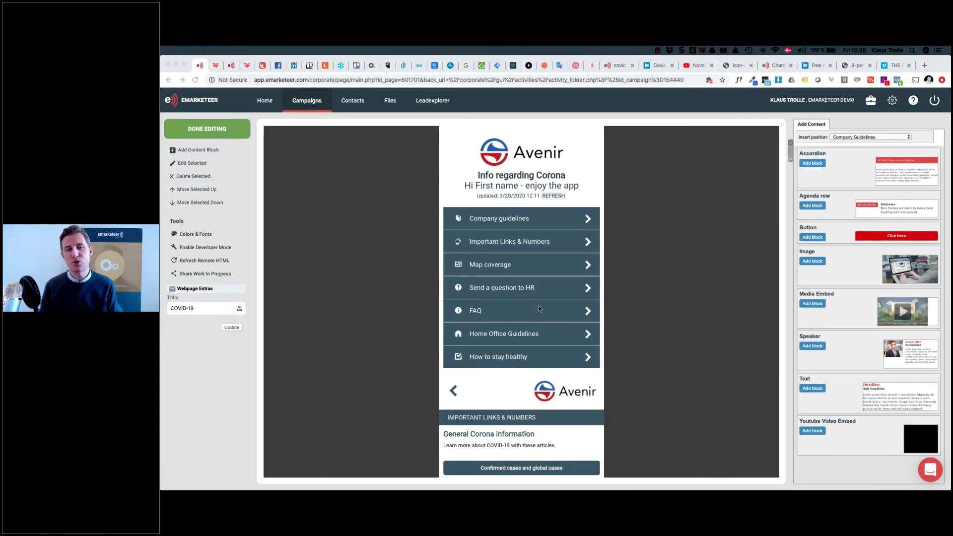
pyautogui.scroll(-2, 538, 306)
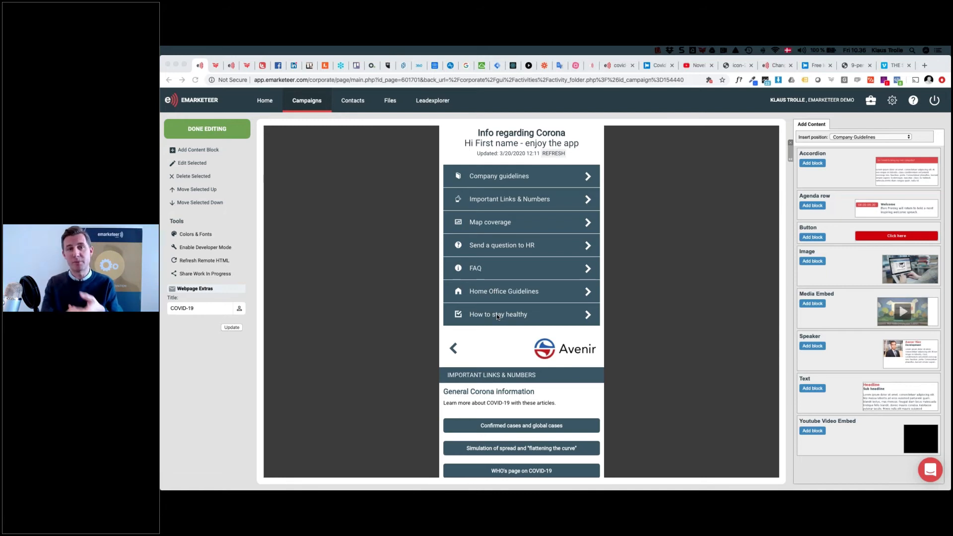
pyautogui.click(507, 291)
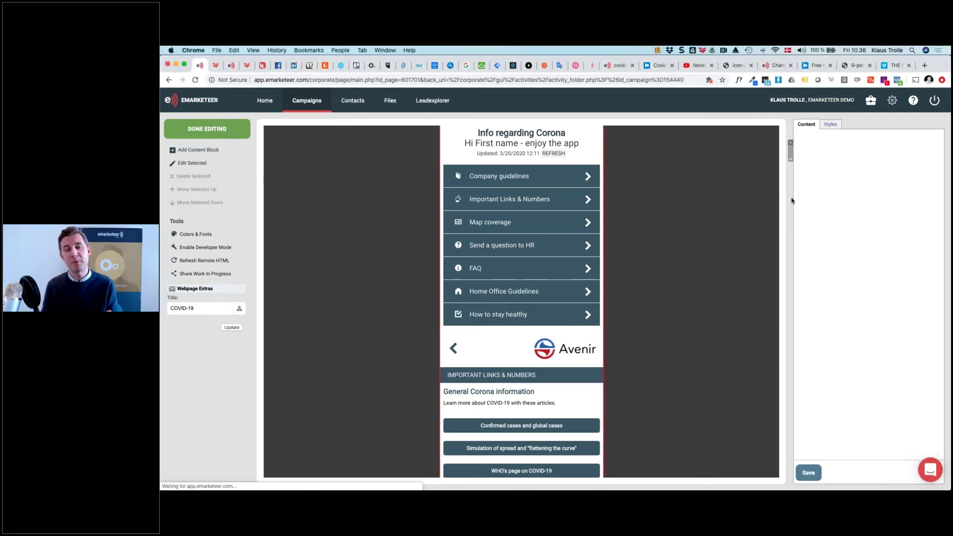
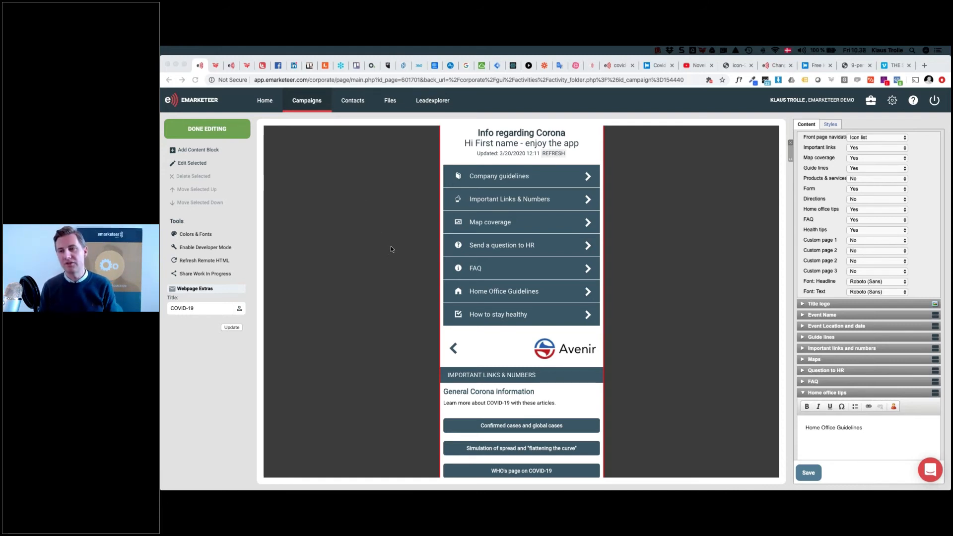
# Step: Finish editing the app page and move the Corona app component behind App delivery SMS in the campaign
pyautogui.click(206, 131)
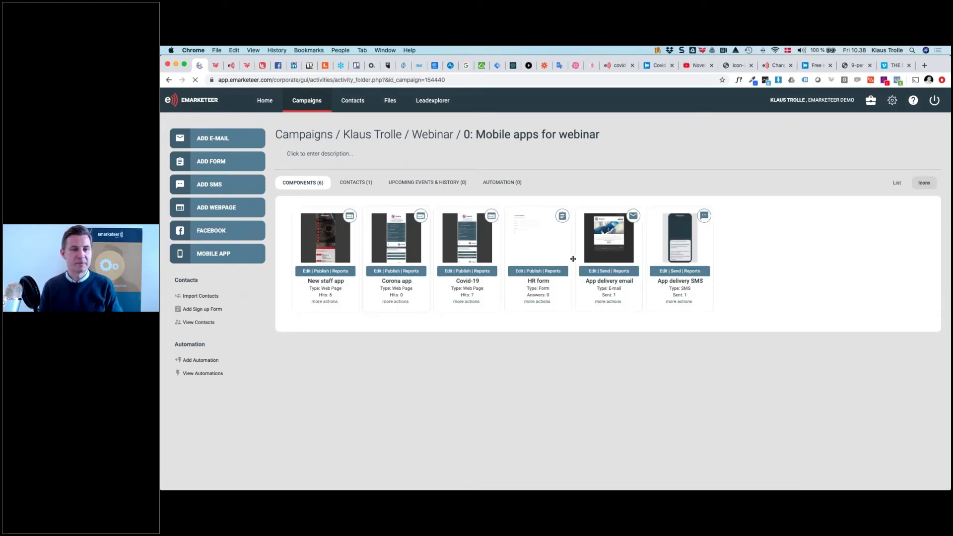
pyautogui.moveTo(394, 237); pyautogui.dragTo(467, 245)
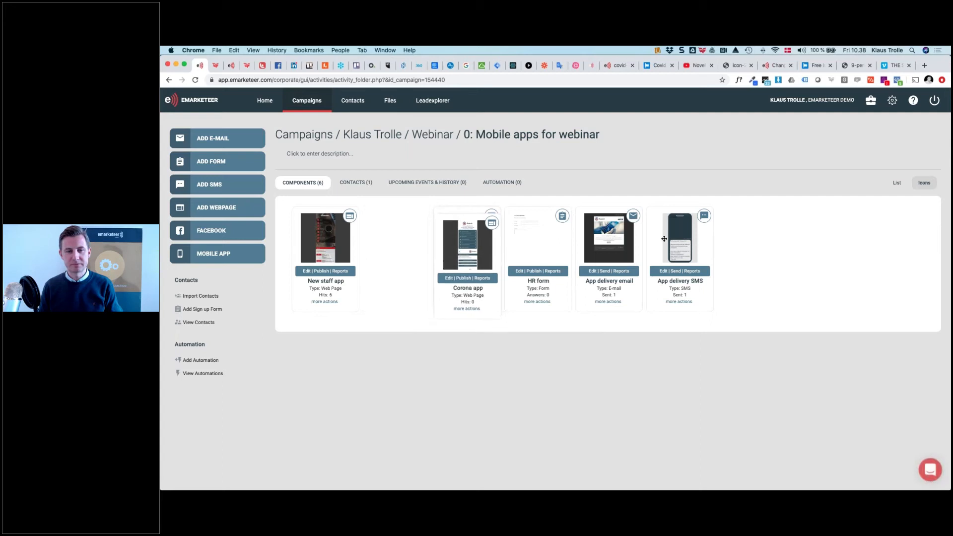
pyautogui.moveTo(695, 241); pyautogui.dragTo(703, 244)
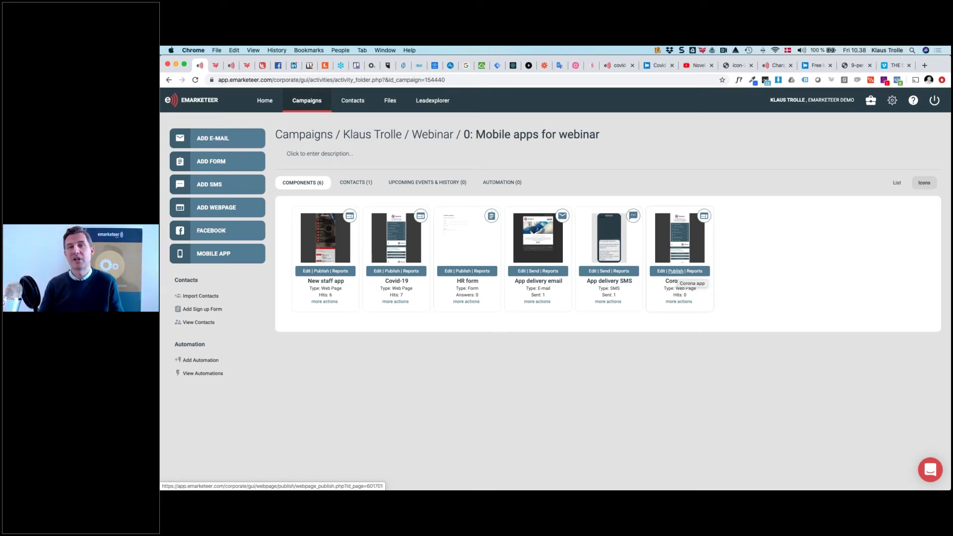
# Step: View the Direct URL in the Corona app's publishing options and close it
pyautogui.click(676, 271)
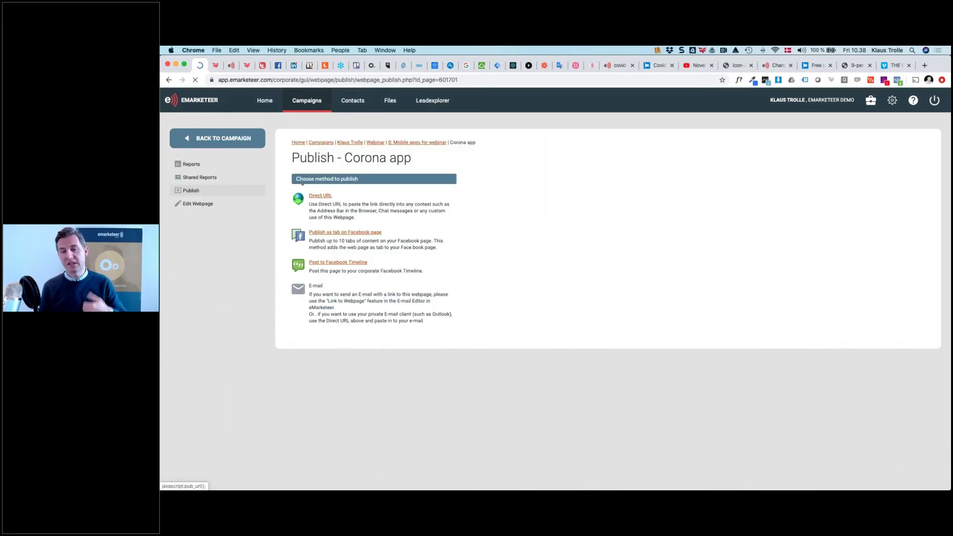
pyautogui.click(320, 195)
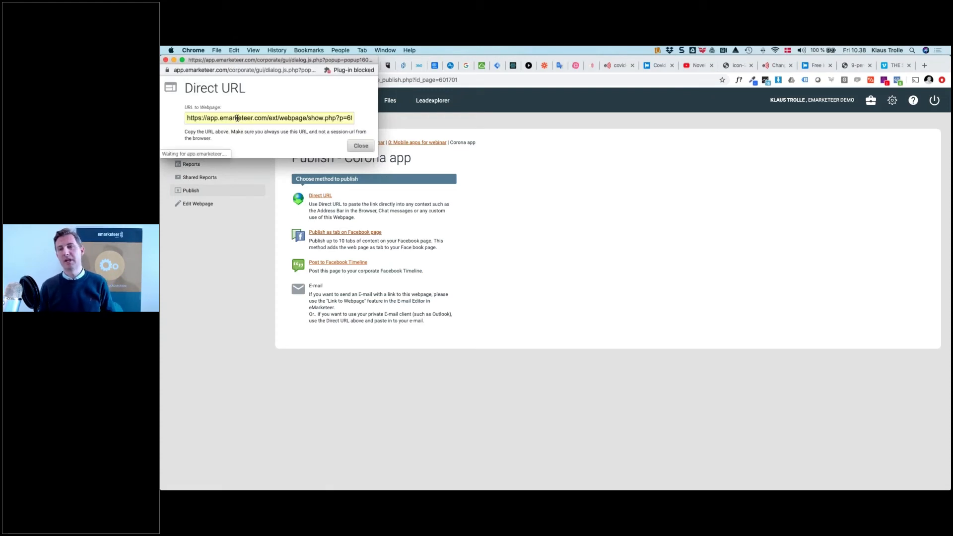
pyautogui.click(237, 118)
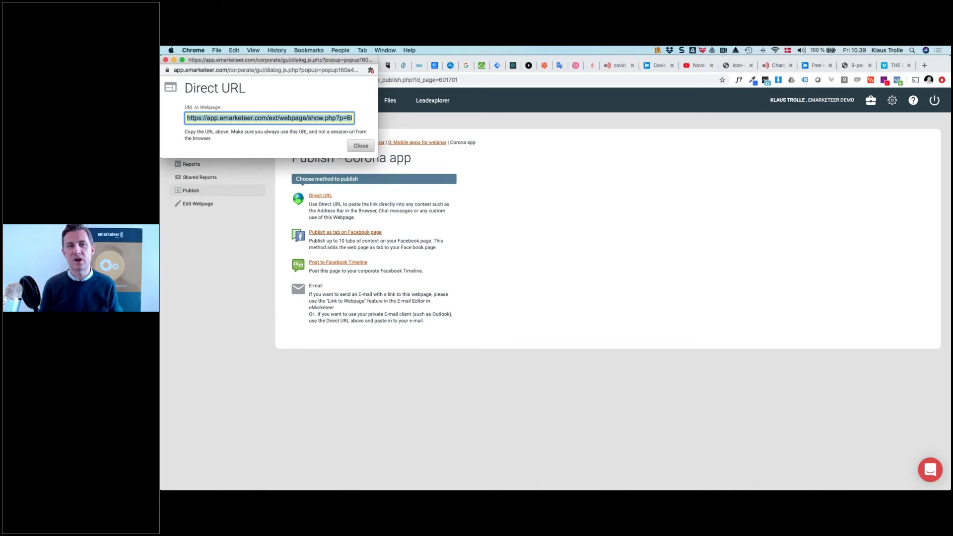
pyautogui.click(361, 145)
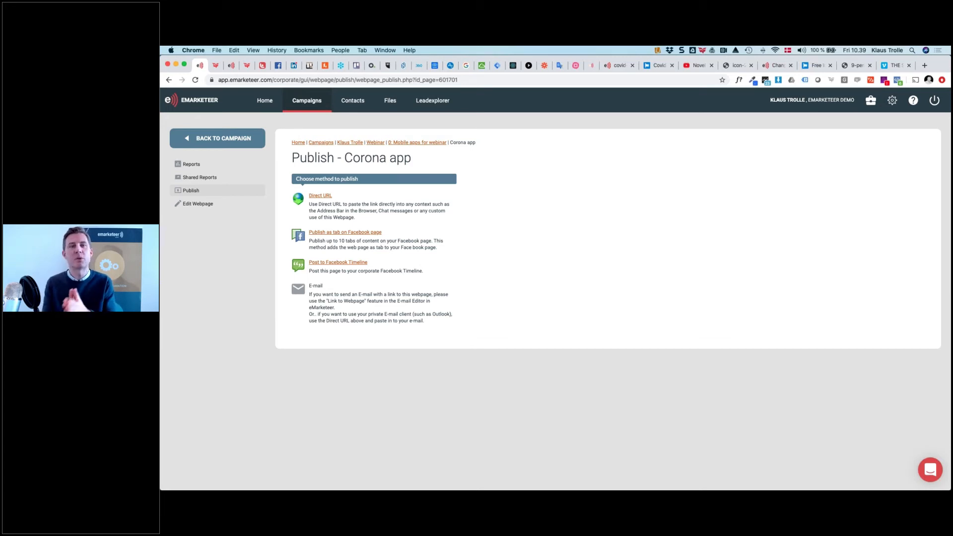
# Step: Return to the campaign, open App delivery SMS for editing and examine the app link code in its message
pyautogui.click(231, 139)
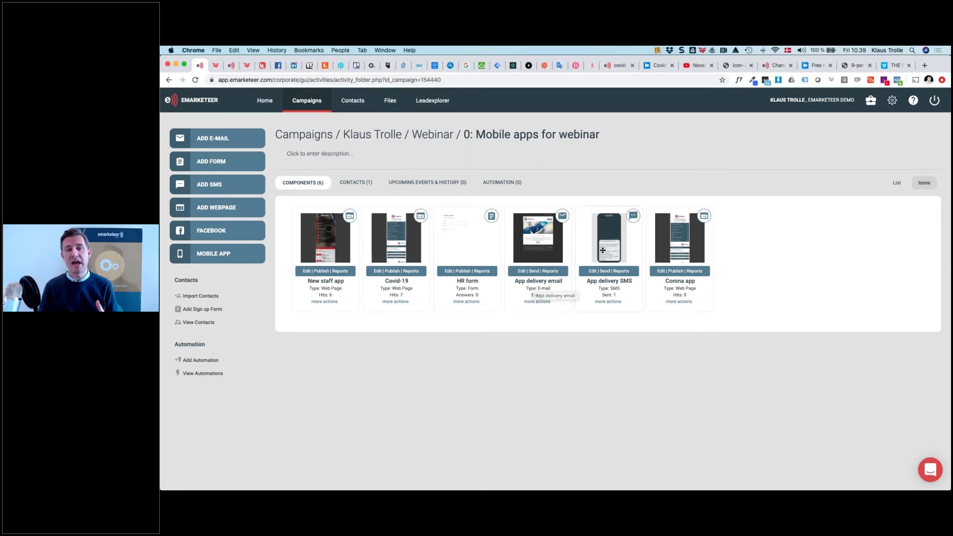
pyautogui.click(592, 271)
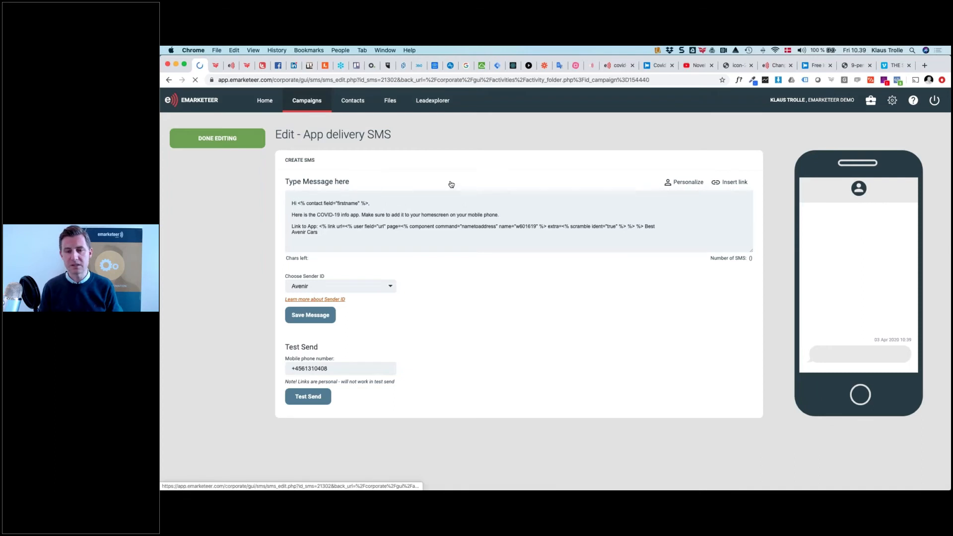
pyautogui.scroll(2, 385, 205)
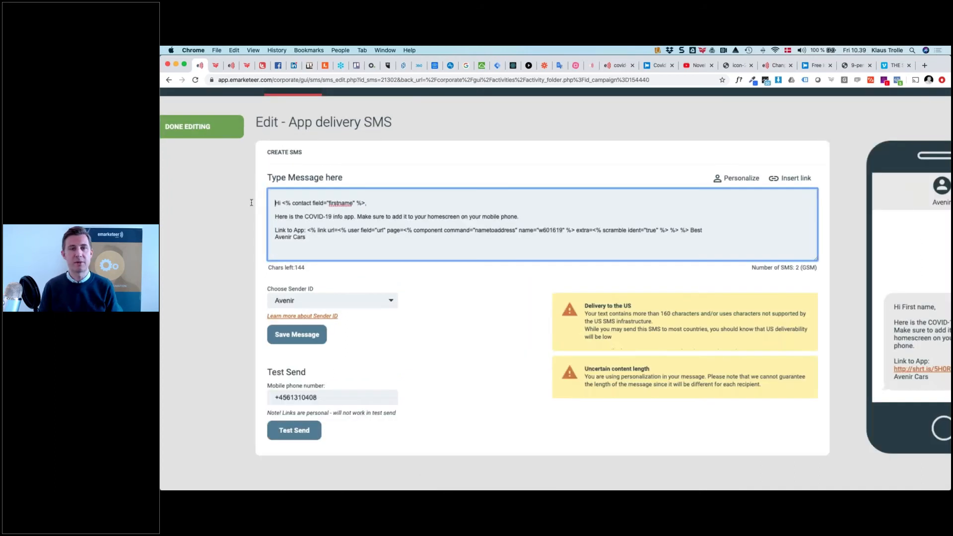
pyautogui.scroll(2, 384, 204)
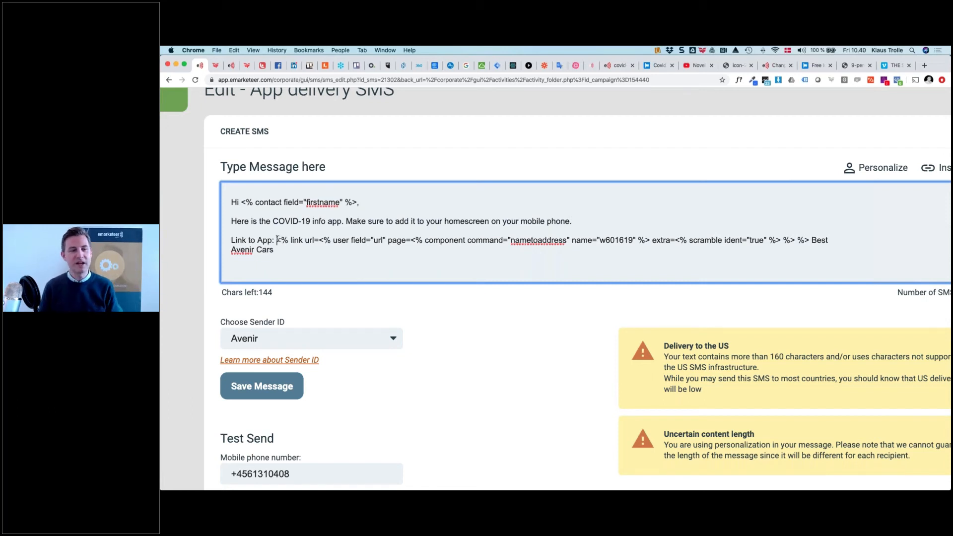
pyautogui.moveTo(829, 240); pyautogui.dragTo(278, 239)
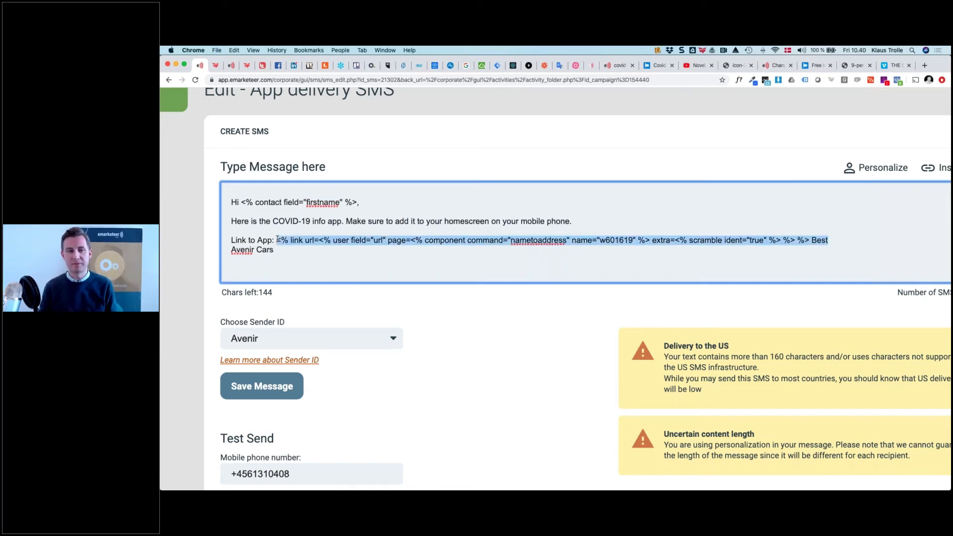
pyautogui.click(278, 239)
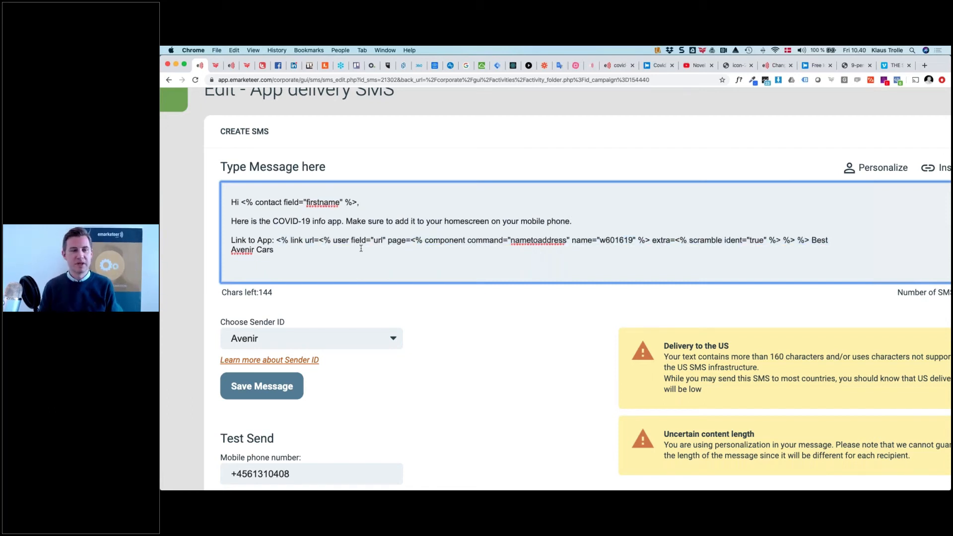
# Step: Move the closing "Best" to its own line in the SMS message, with a blank line after the app link
pyautogui.click(814, 241)
pyautogui.press('Return')
pyautogui.press('Return')
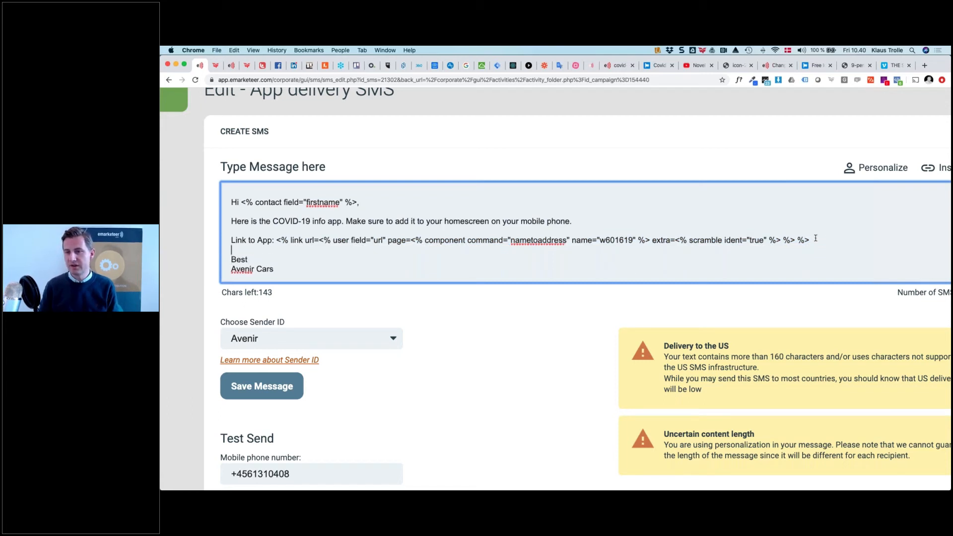
# Step: Delete the existing app link code after "Link to App:" in the SMS message
pyautogui.press('Up')
pyautogui.press('Right')
pyautogui.press('Right')
pyautogui.press('Right')
pyautogui.press('Right')
pyautogui.press('Right')
pyautogui.press('Right')
pyautogui.press('Right')
pyautogui.press('Right')
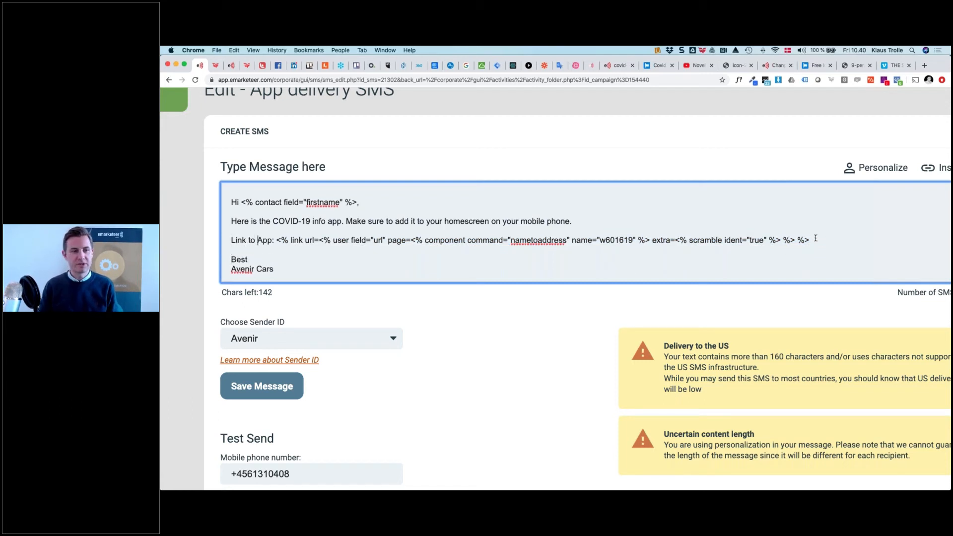
pyautogui.press('Right')
pyautogui.press('Right')
pyautogui.press('Right')
pyautogui.press('Right')
pyautogui.press('Right')
pyautogui.press('super+shift+Right')
pyautogui.press('BackSpace')
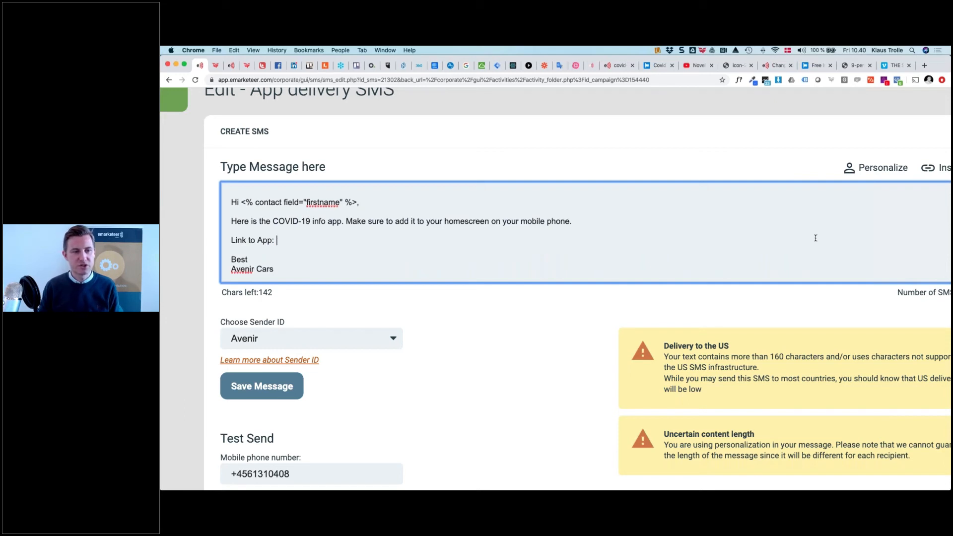
# Step: Insert a link to the Corona app webpage from campaign "0: Mobile apps for webinar" after "Link to App:"
pyautogui.hscroll(4, 853, 213)
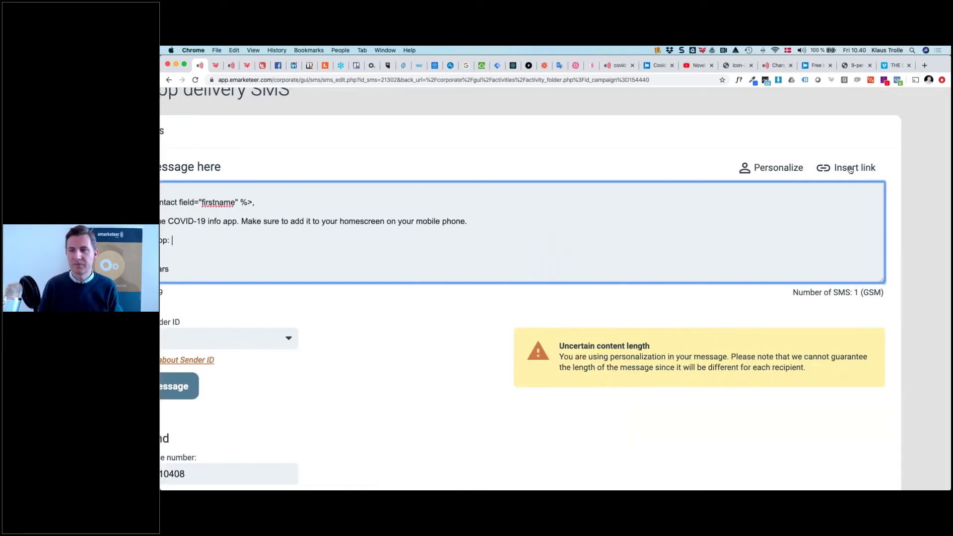
pyautogui.click(850, 169)
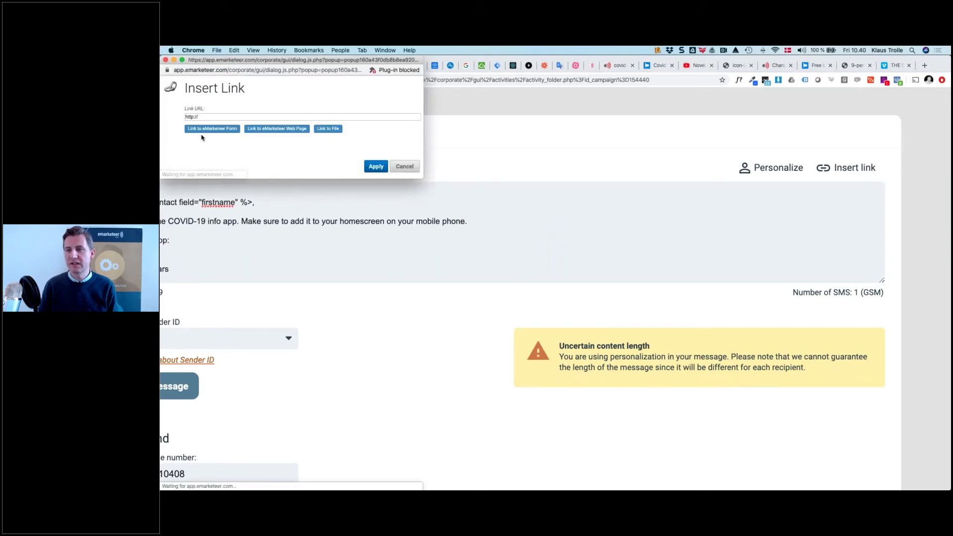
pyautogui.click(277, 130)
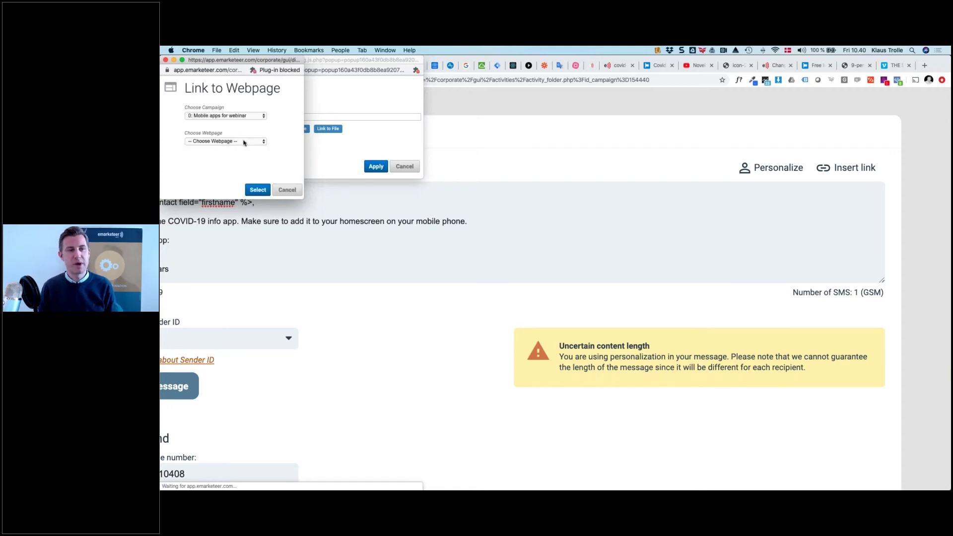
pyautogui.click(244, 142)
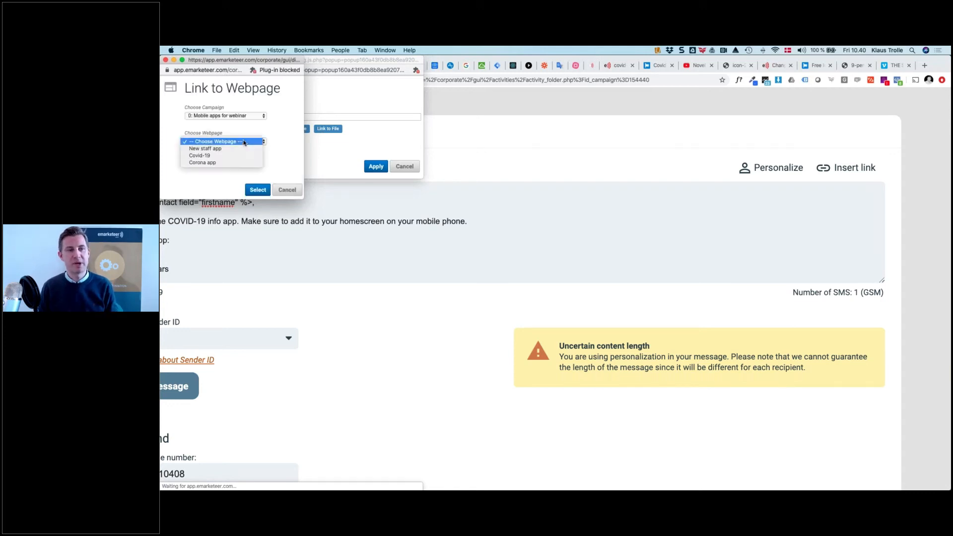
pyautogui.click(211, 163)
pyautogui.click(258, 189)
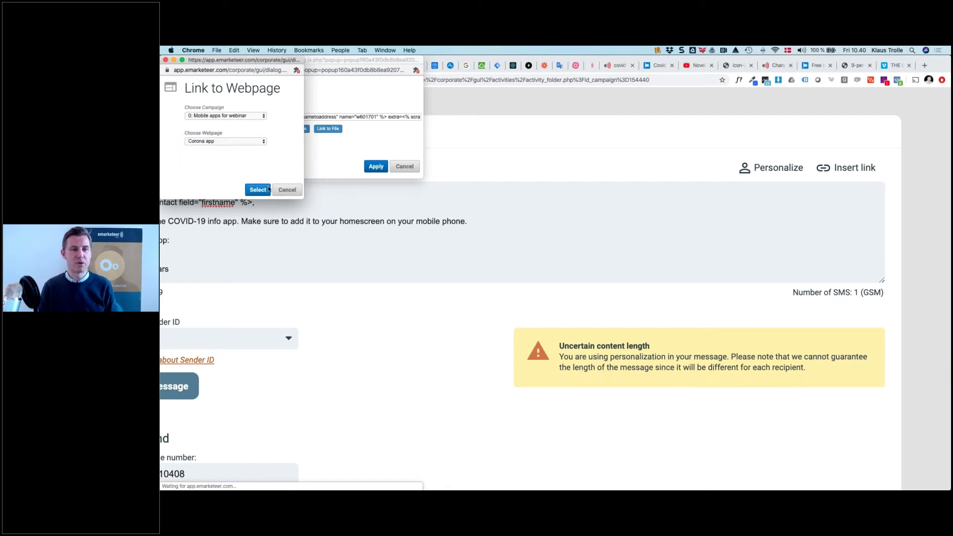
pyautogui.click(375, 167)
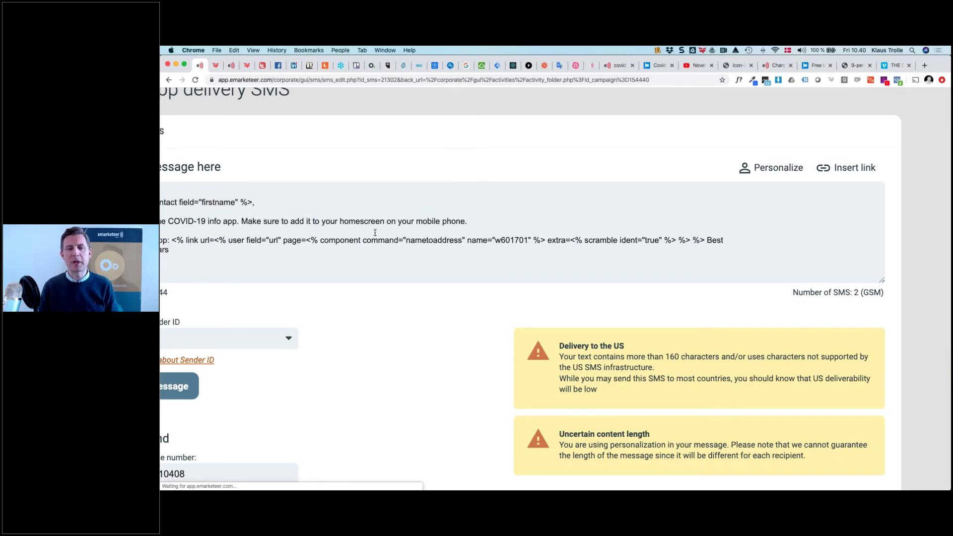
# Step: Examine the phone preview of the SMS, including its greeting and shortened app link
pyautogui.press('super+0')
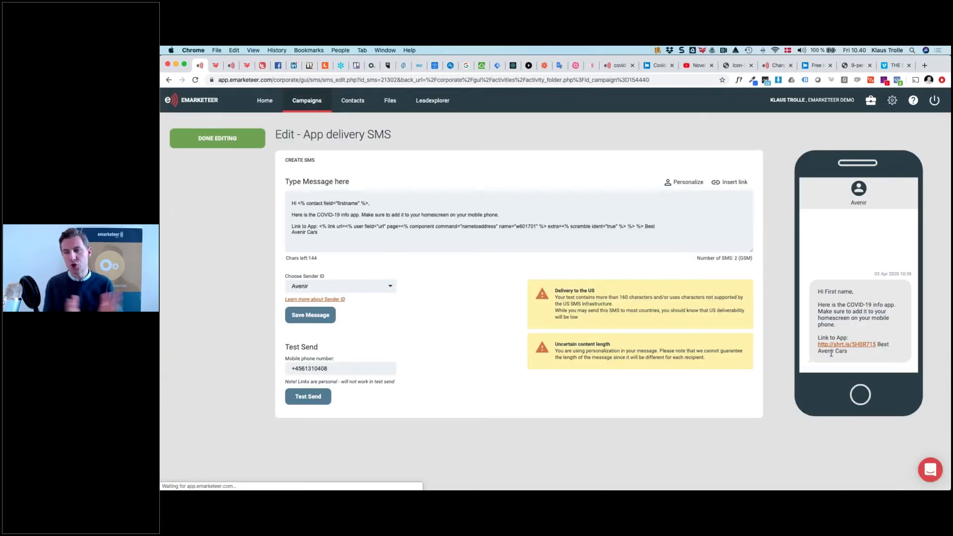
pyautogui.scroll(5, 831, 352)
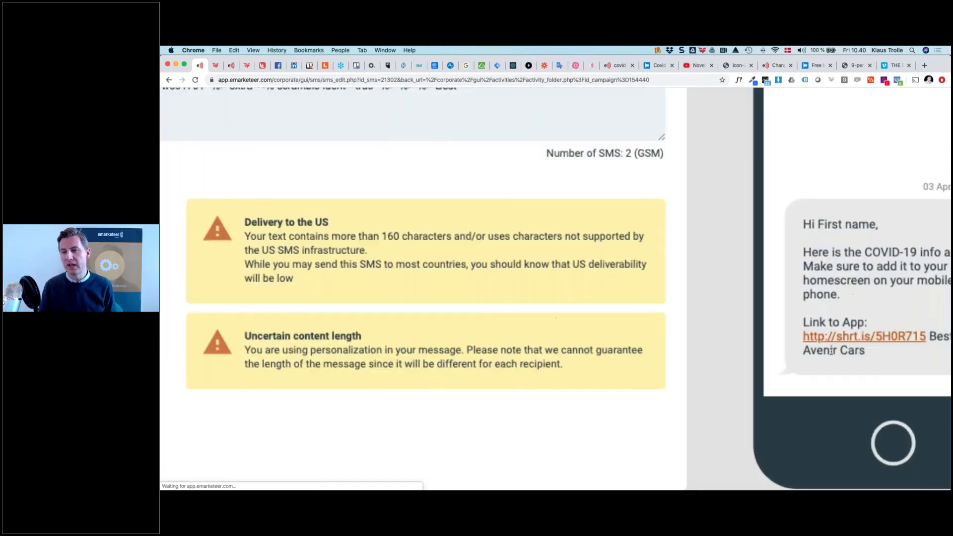
pyautogui.hscroll(3, 831, 351)
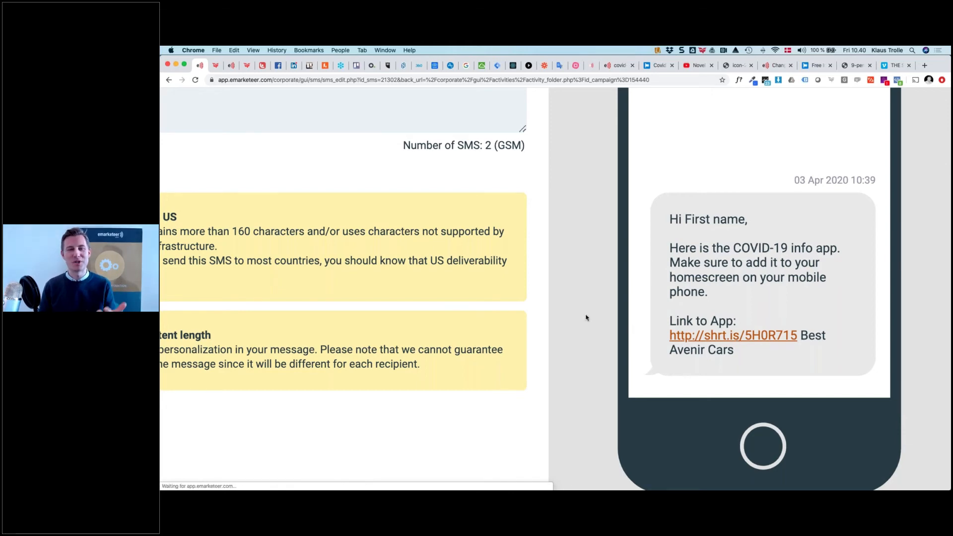
pyautogui.scroll(-5, 586, 318)
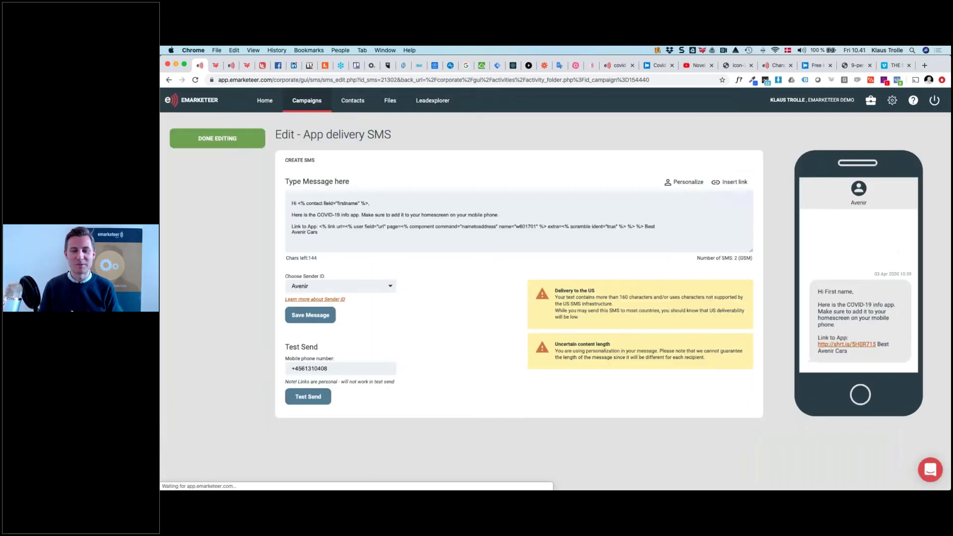
# Step: Review the available Sender ID choices, keeping Avenir, and check the sender name in the phone preview
pyautogui.scroll(5, 278, 287)
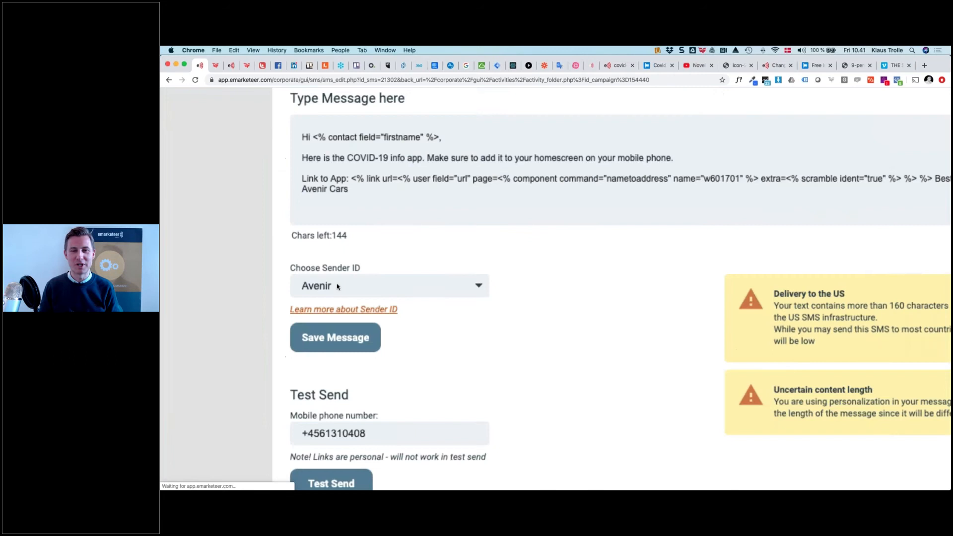
pyautogui.click(406, 289)
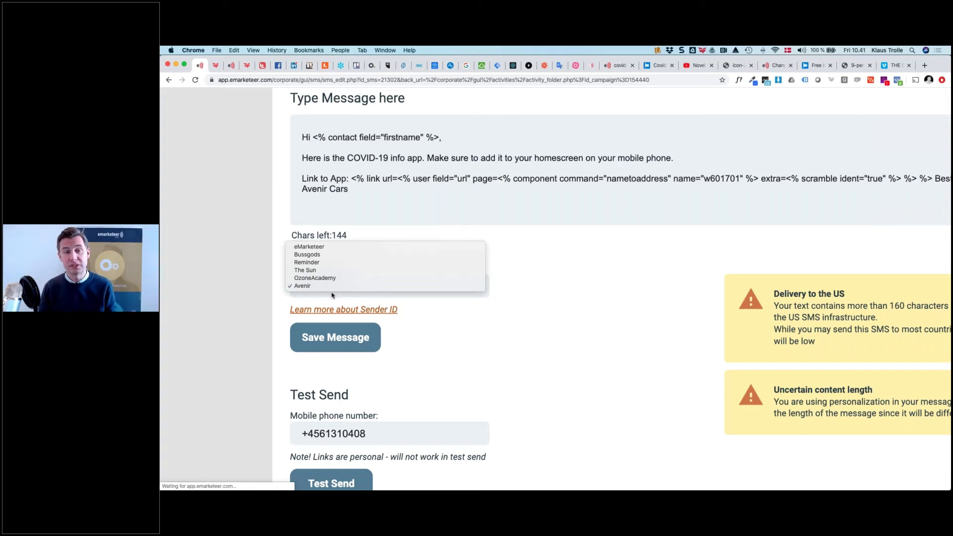
pyautogui.click(485, 321)
pyautogui.scroll(-2, 613, 221)
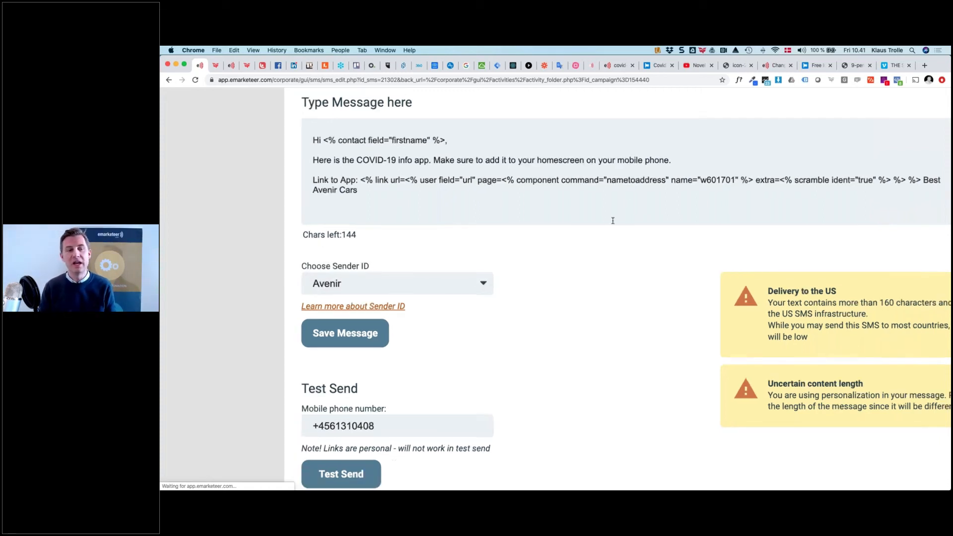
pyautogui.hscroll(6, 612, 221)
pyautogui.hscroll(3, 823, 149)
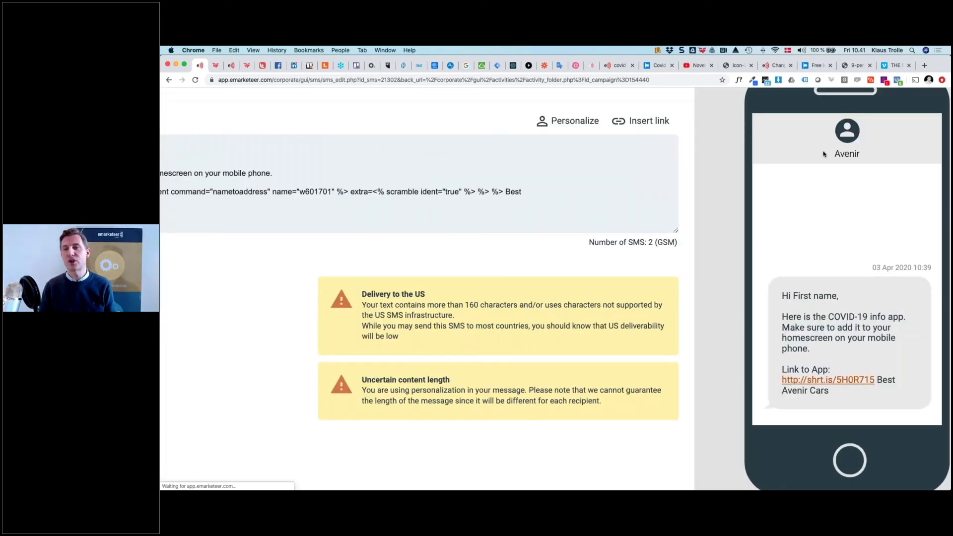
pyautogui.scroll(-5, 427, 227)
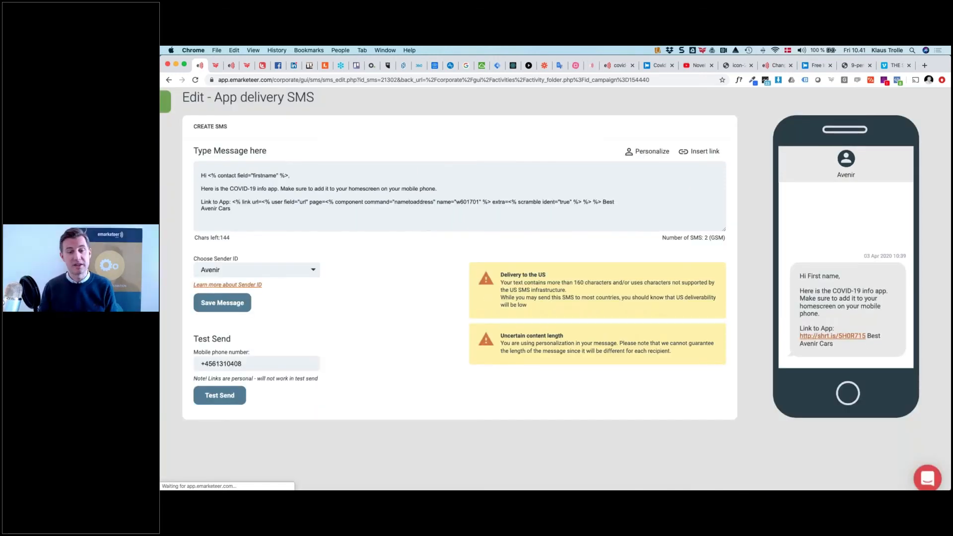
pyautogui.scroll(-1, 366, 259)
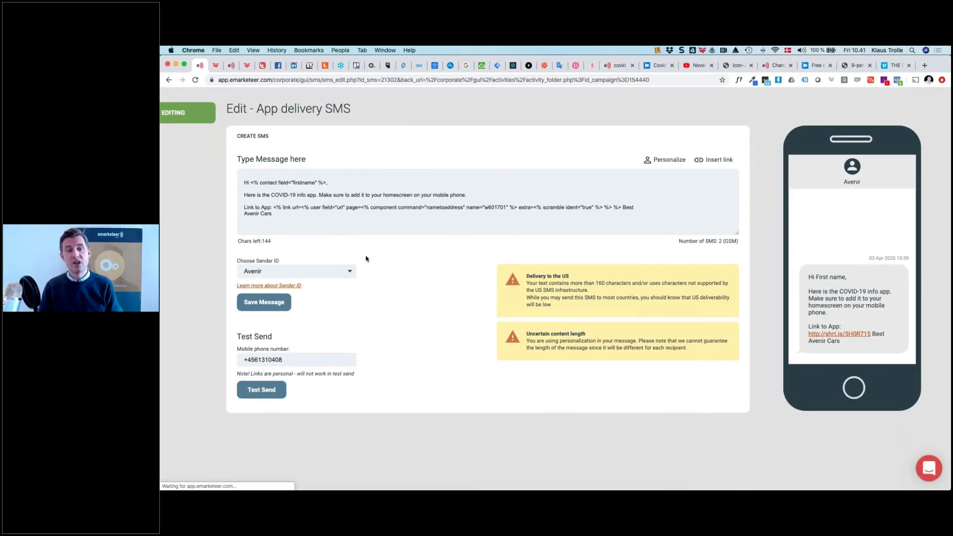
pyautogui.scroll(-2, 366, 258)
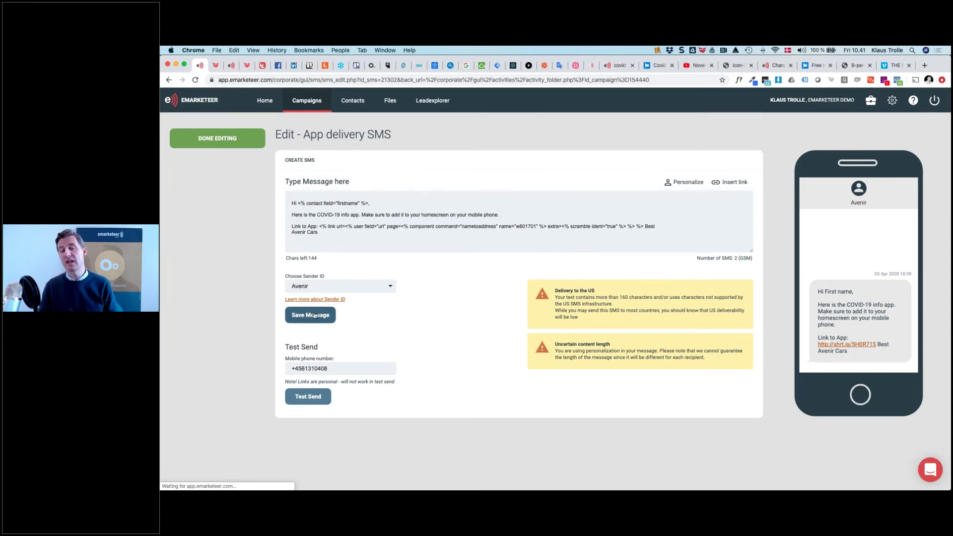
# Step: Finish editing the SMS and open the send options of App delivery SMS to review the available timings
pyautogui.click(217, 141)
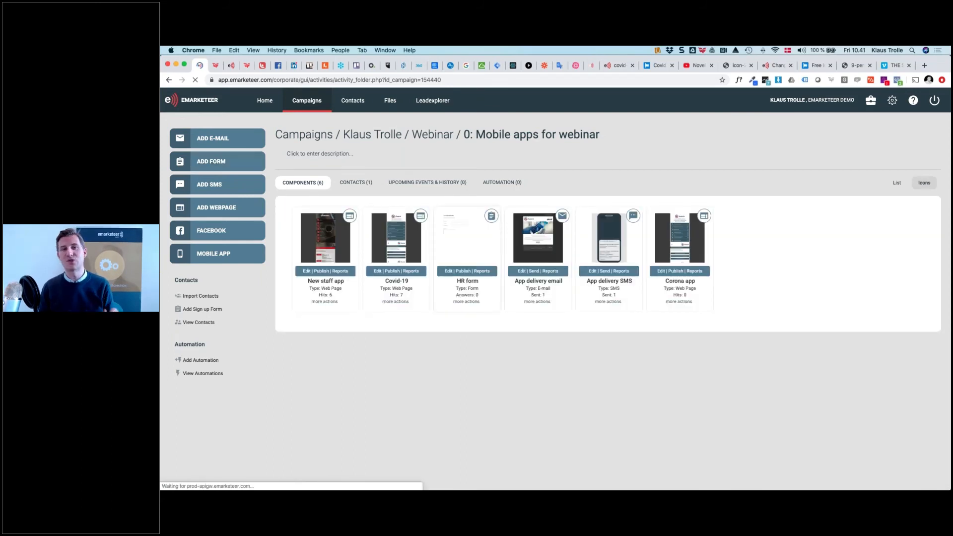
pyautogui.click(605, 272)
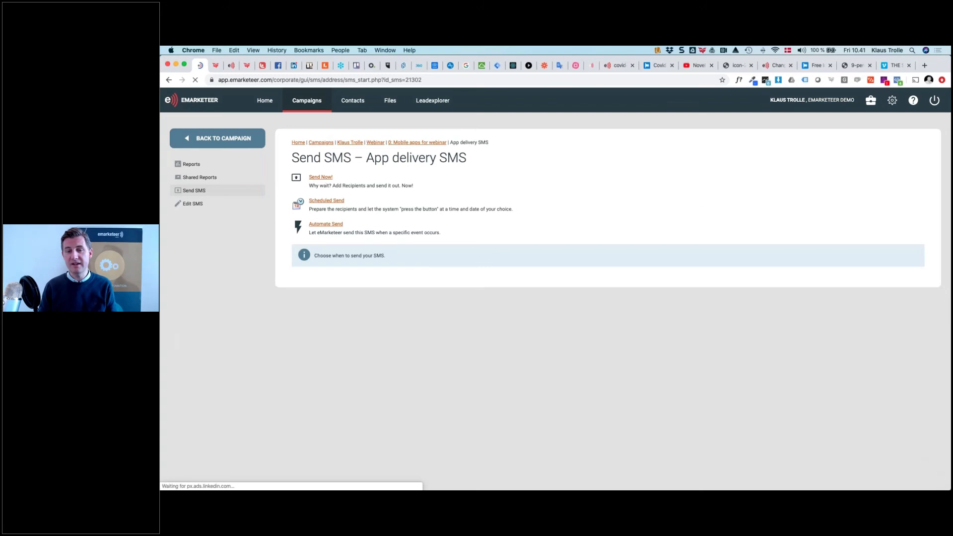
pyautogui.scroll(5, 323, 177)
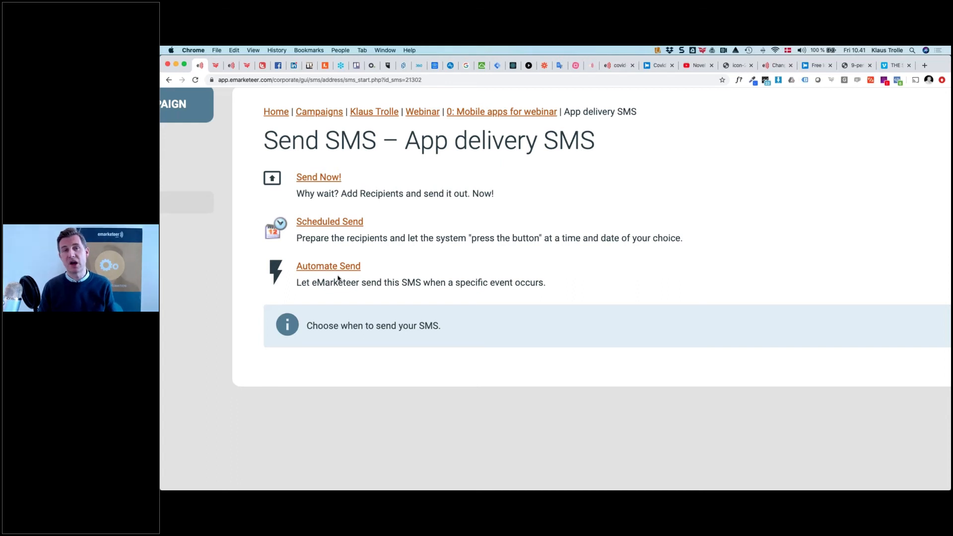
pyautogui.scroll(-3, 338, 277)
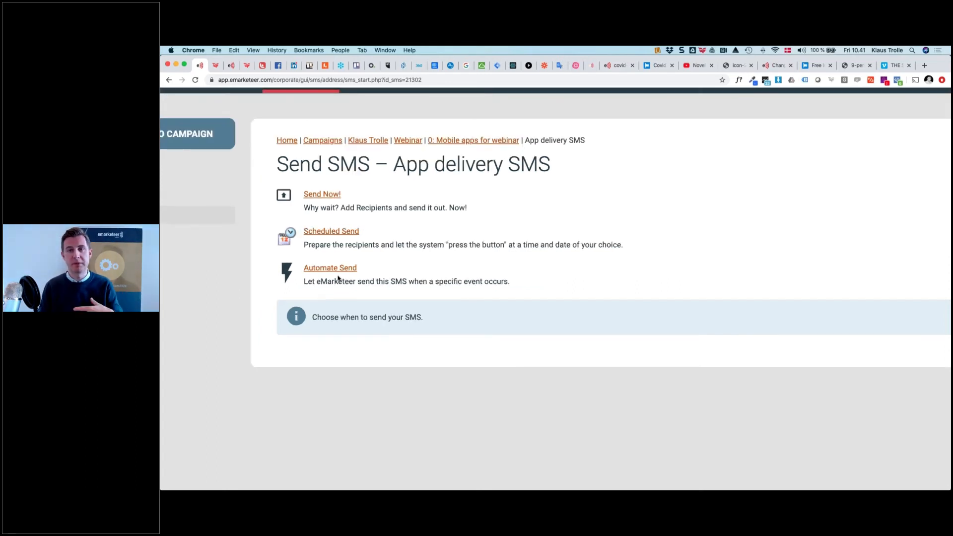
pyautogui.scroll(-5, 338, 278)
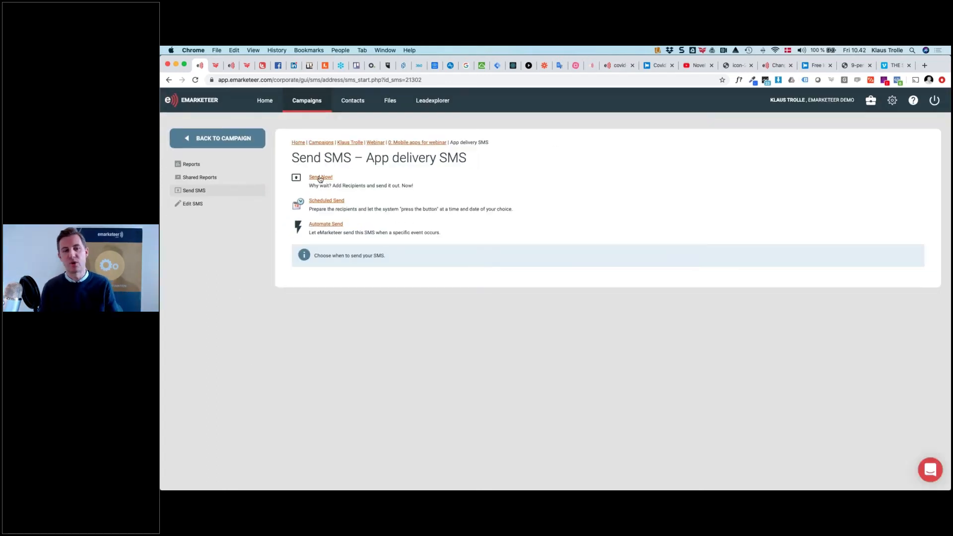
# Step: Prepare an immediate send to all contacts in this campaign up to the checklist, and return to the campaign without launching it
pyautogui.click(320, 177)
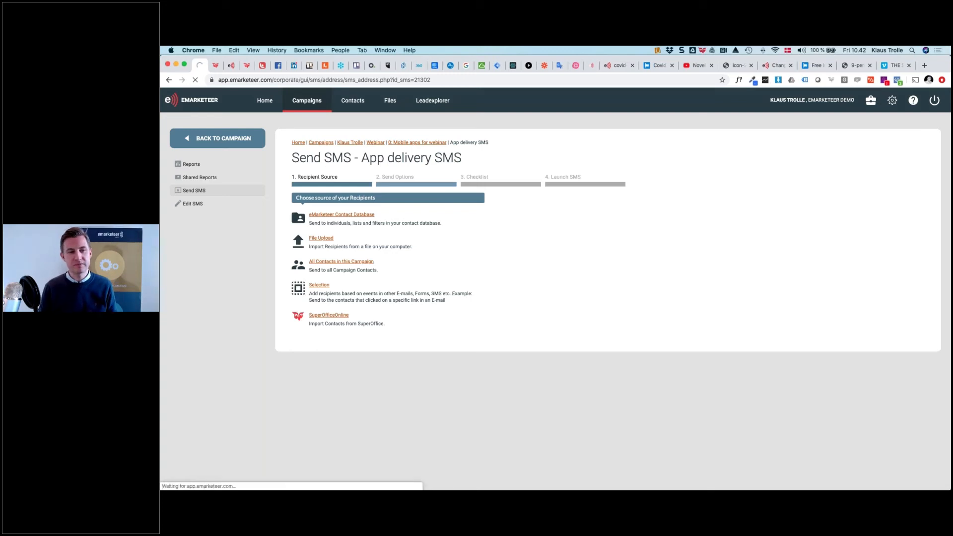
pyautogui.click(326, 274)
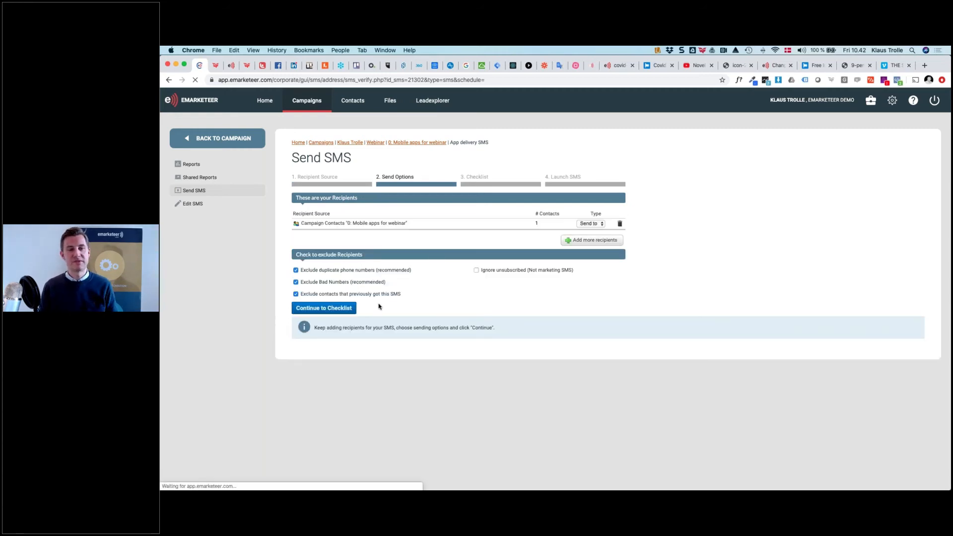
pyautogui.click(333, 309)
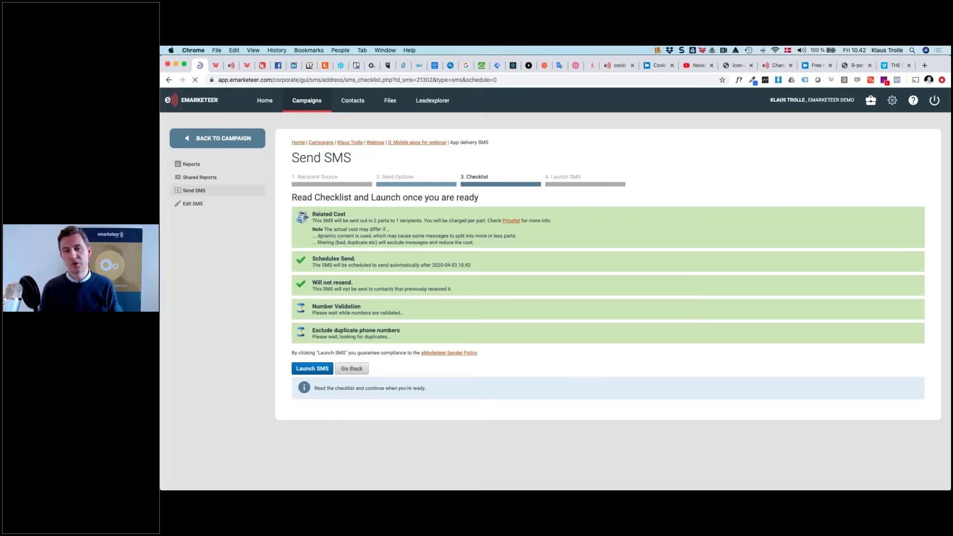
pyautogui.scroll(3, 320, 208)
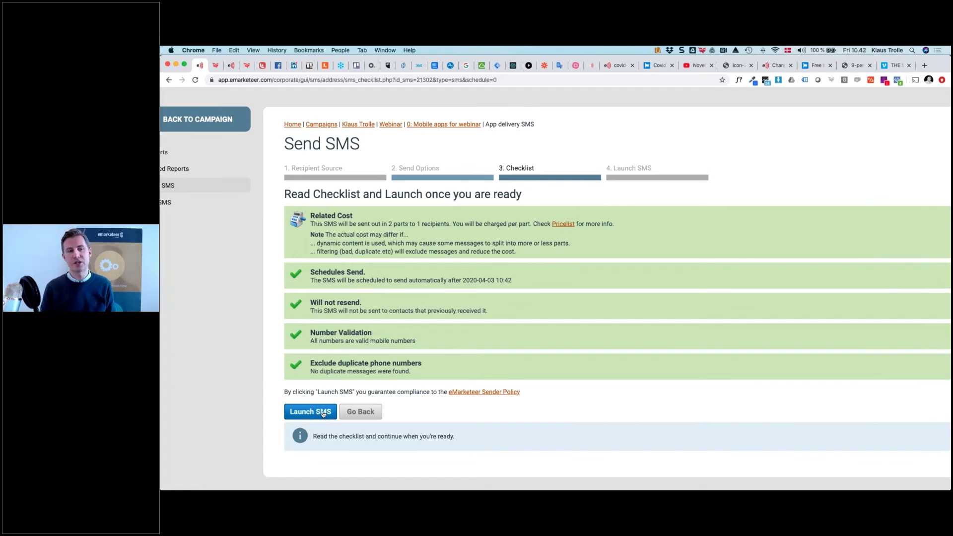
pyautogui.click(358, 417)
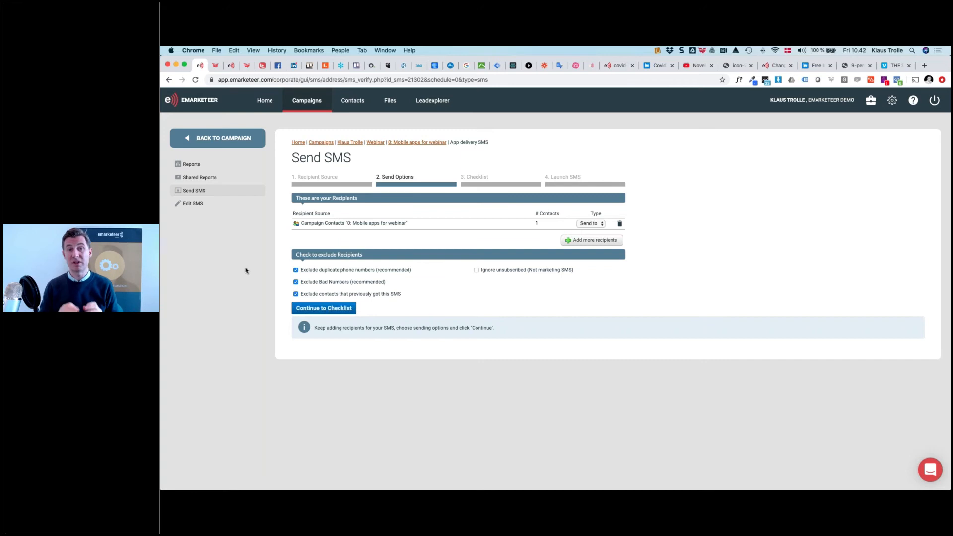
pyautogui.click(237, 144)
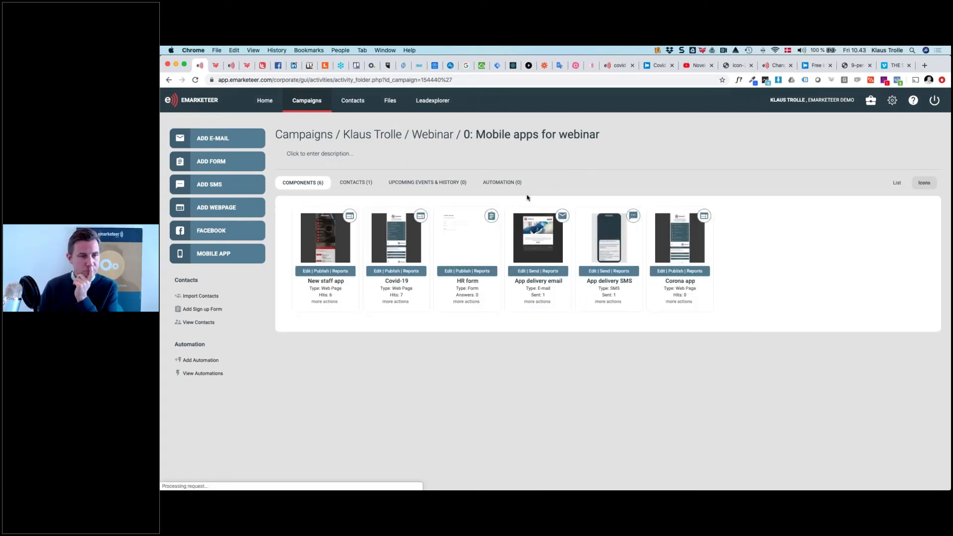
# Step: Open App delivery email for editing and bring up the link settings of its Get app button
pyautogui.click(520, 271)
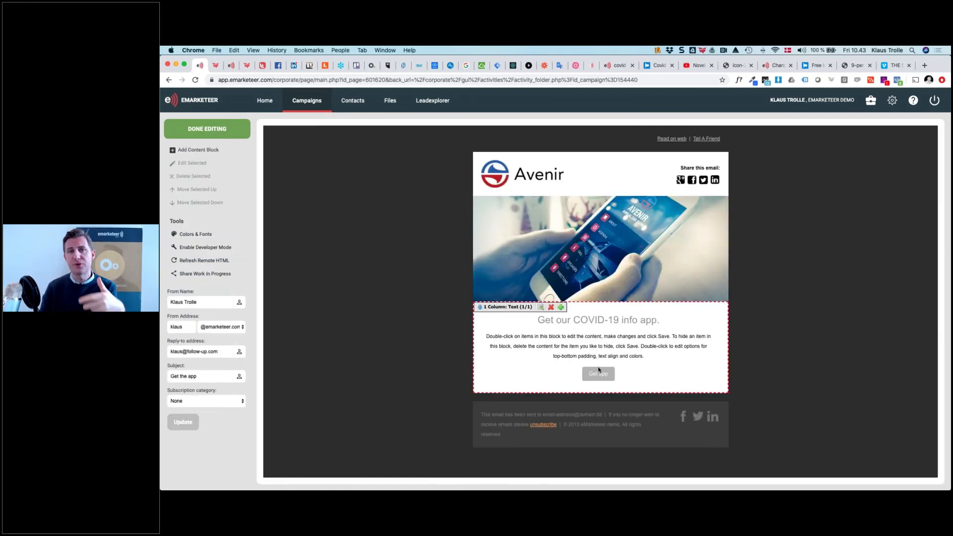
pyautogui.scroll(1, 598, 368)
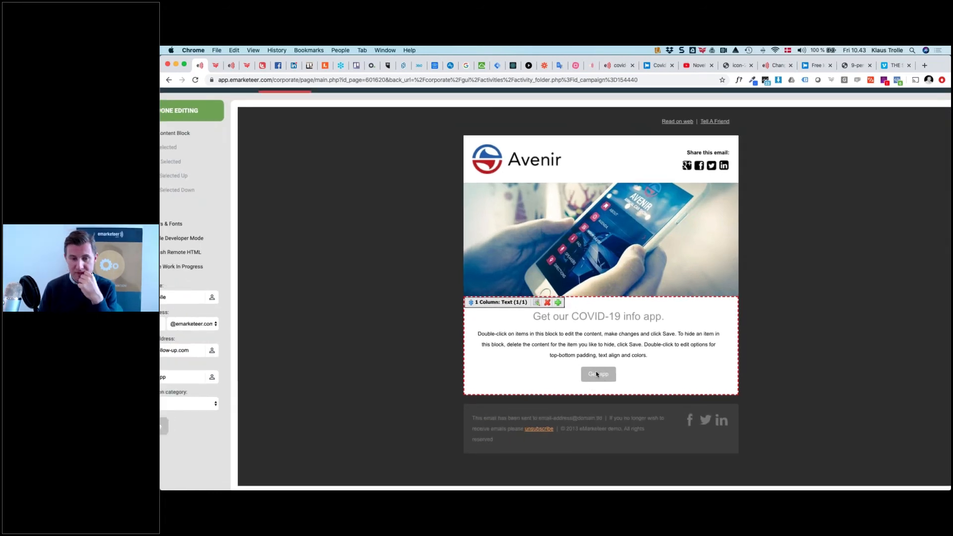
pyautogui.doubleClick(599, 377)
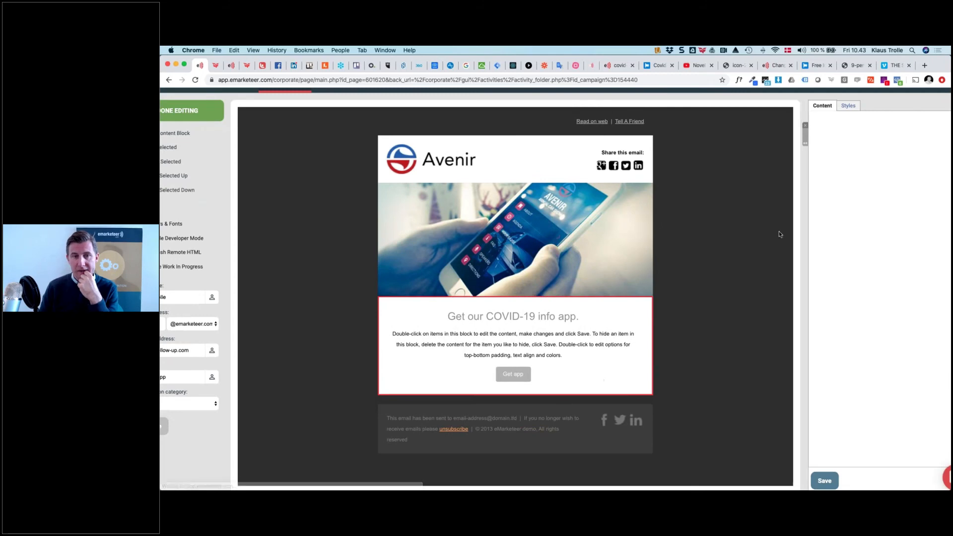
pyautogui.hscroll(1, 795, 224)
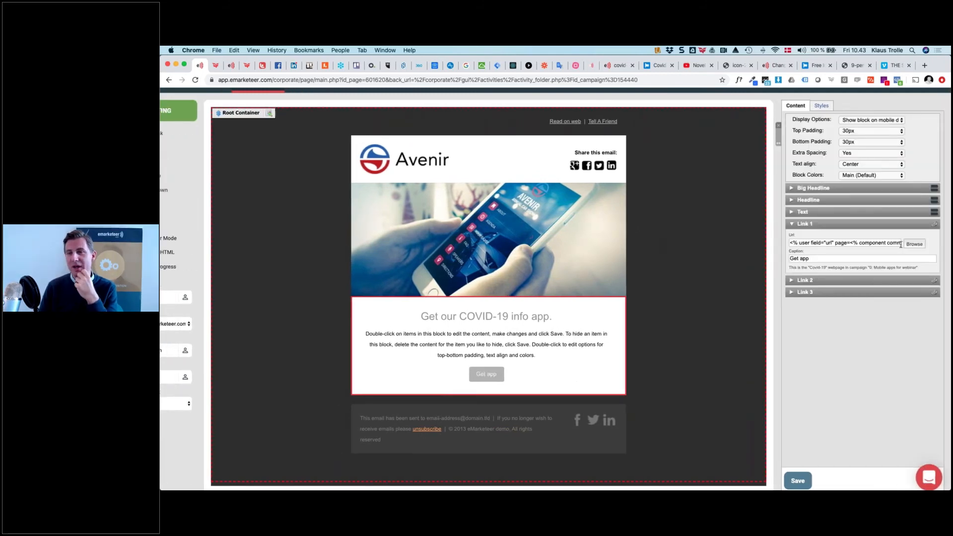
# Step: Try linking the Get app button to the Corona app webpage, cancel the link change and finish editing the email
pyautogui.click(917, 247)
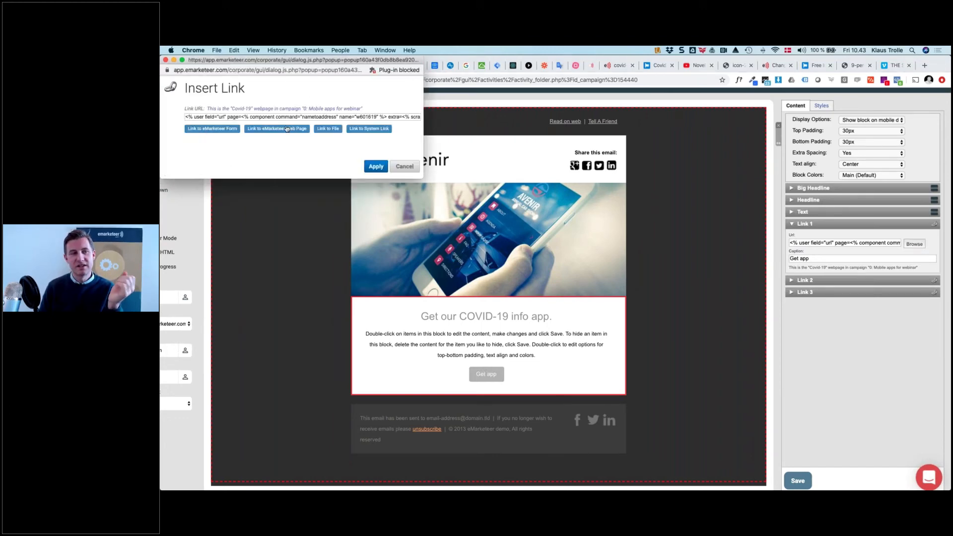
pyautogui.click(282, 130)
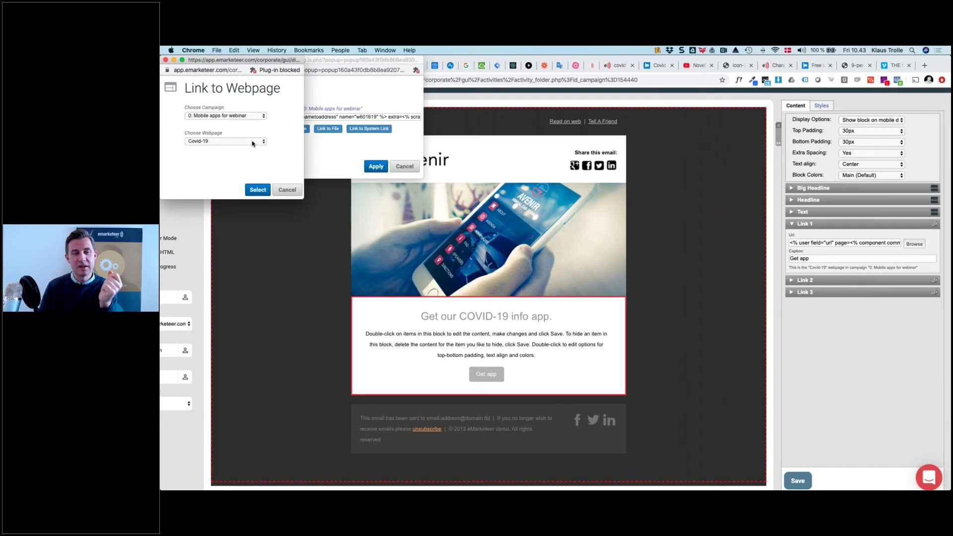
pyautogui.click(232, 141)
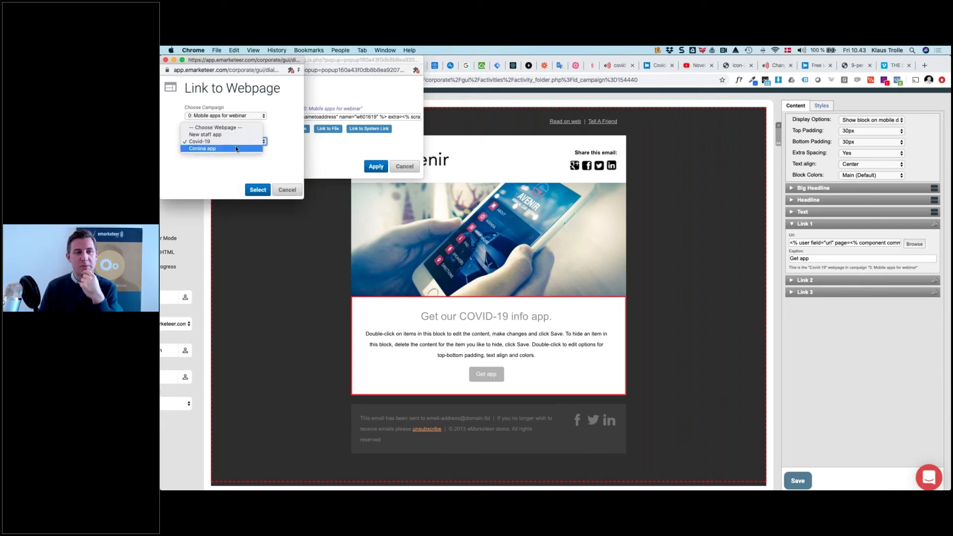
pyautogui.click(235, 148)
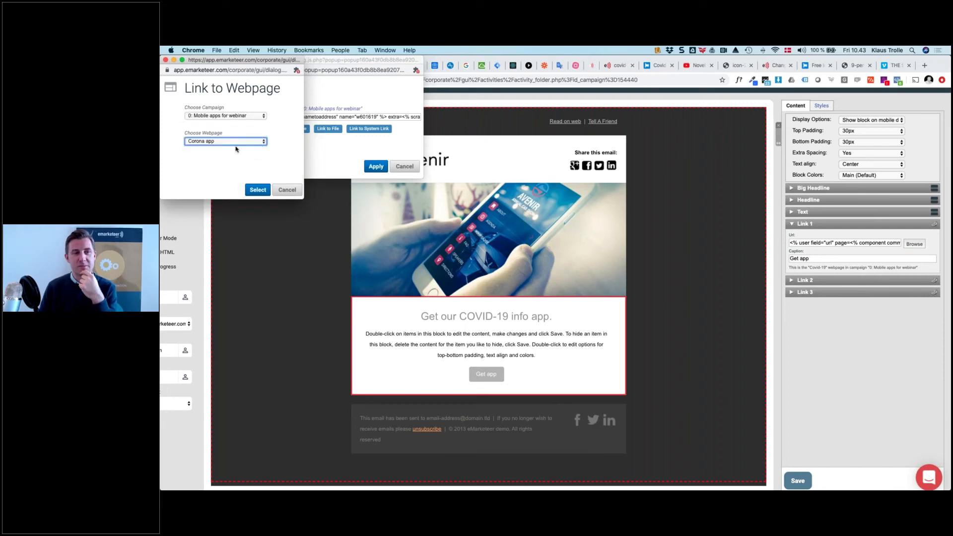
pyautogui.click(287, 189)
pyautogui.click(404, 166)
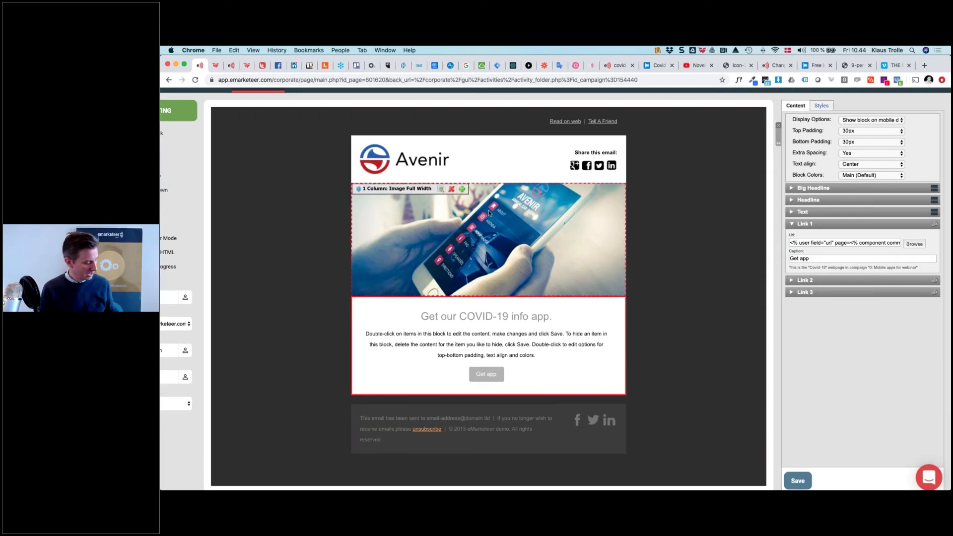
pyautogui.press('super+0')
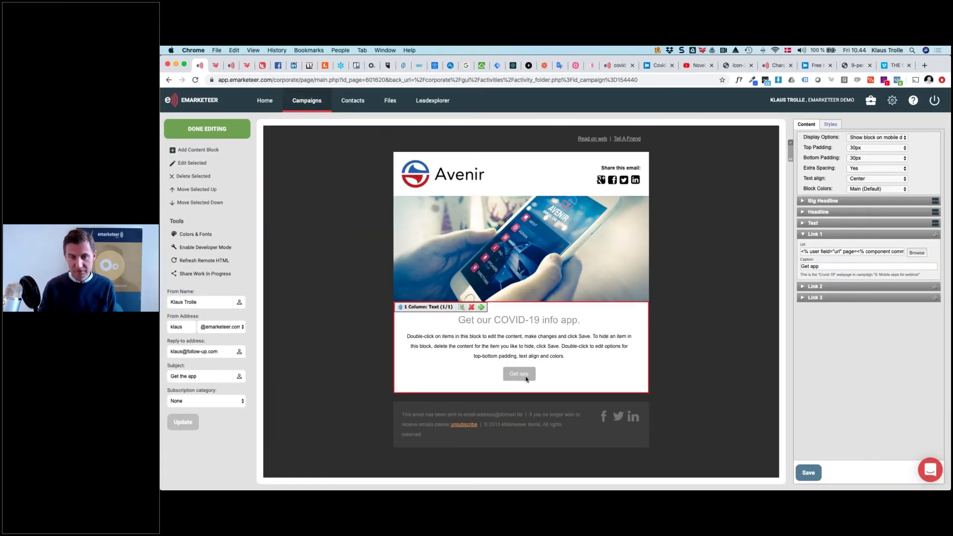
pyautogui.click(213, 131)
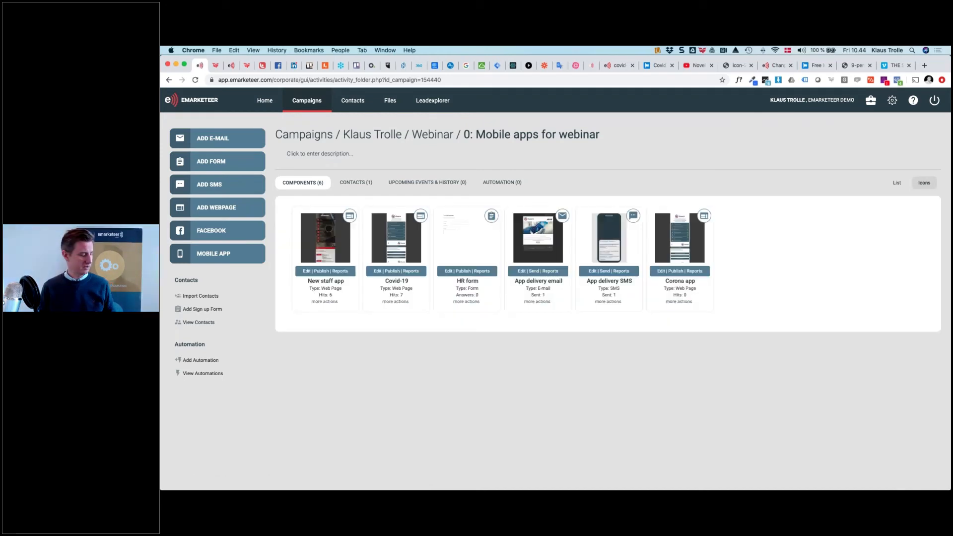
# Step: Switch to Reflector 3, close the mirrored phone window, and quit and relaunch Reflector 3
pyautogui.press('super+Tab')
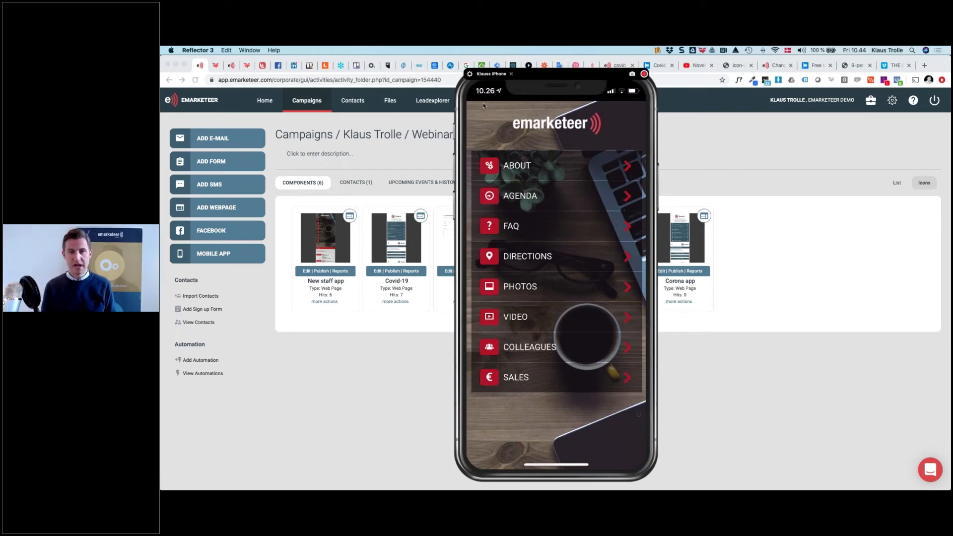
pyautogui.click(511, 74)
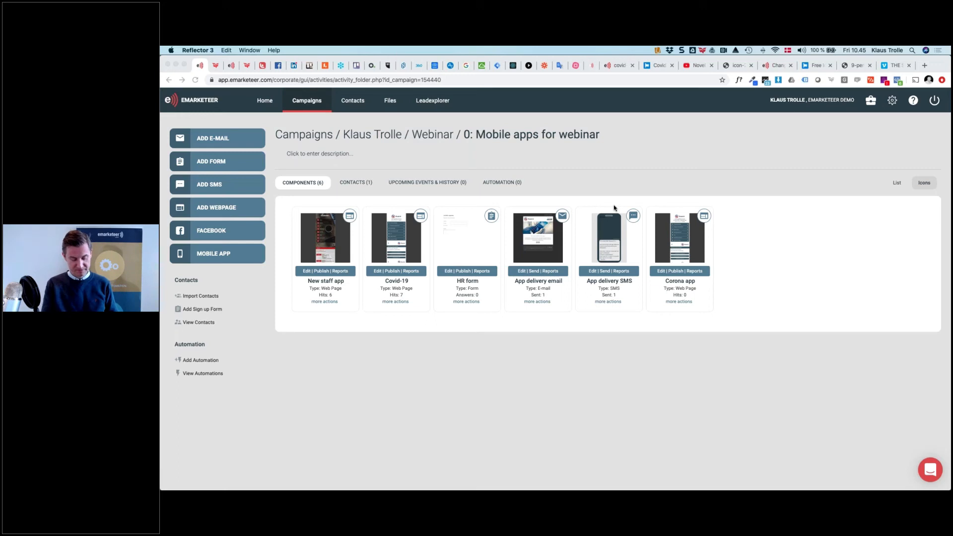
pyautogui.click(657, 50)
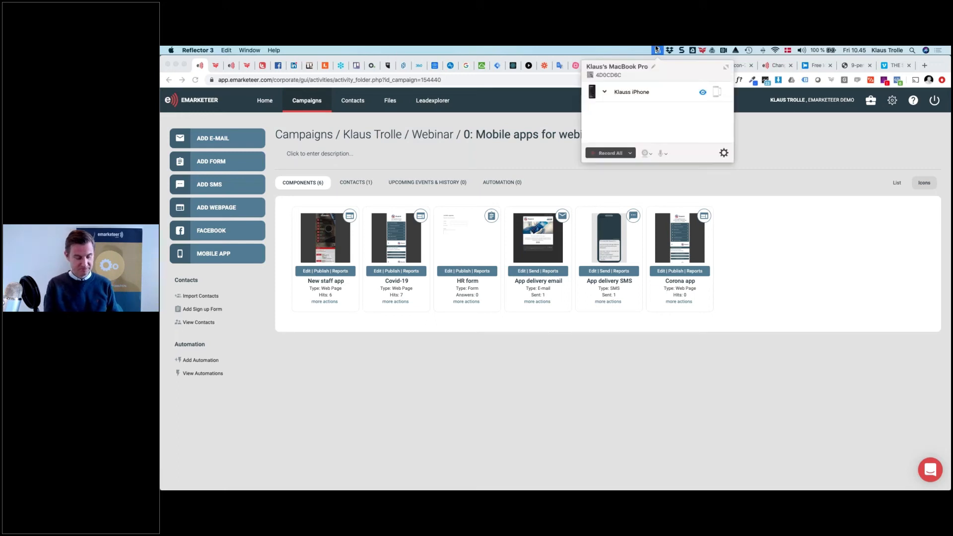
pyautogui.moveTo(731, 91)
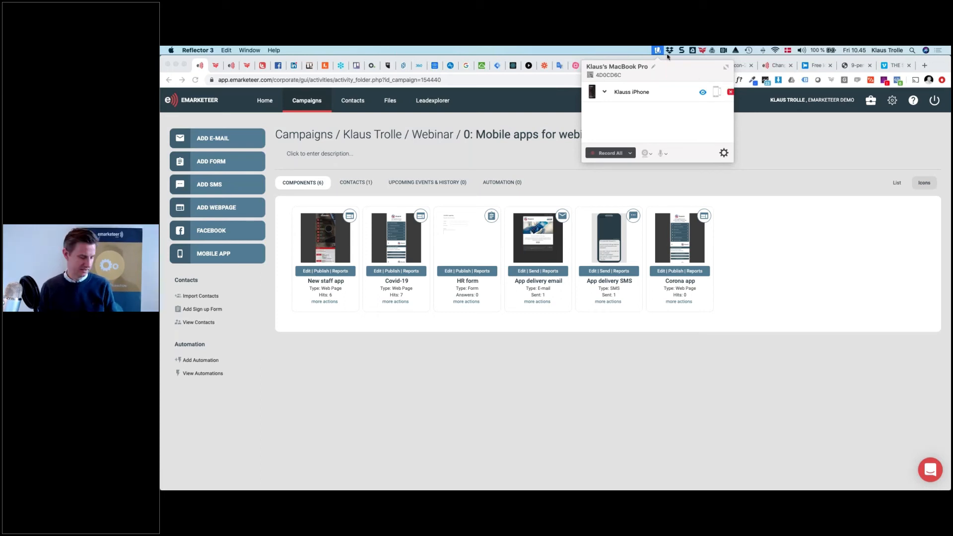
pyautogui.click(723, 153)
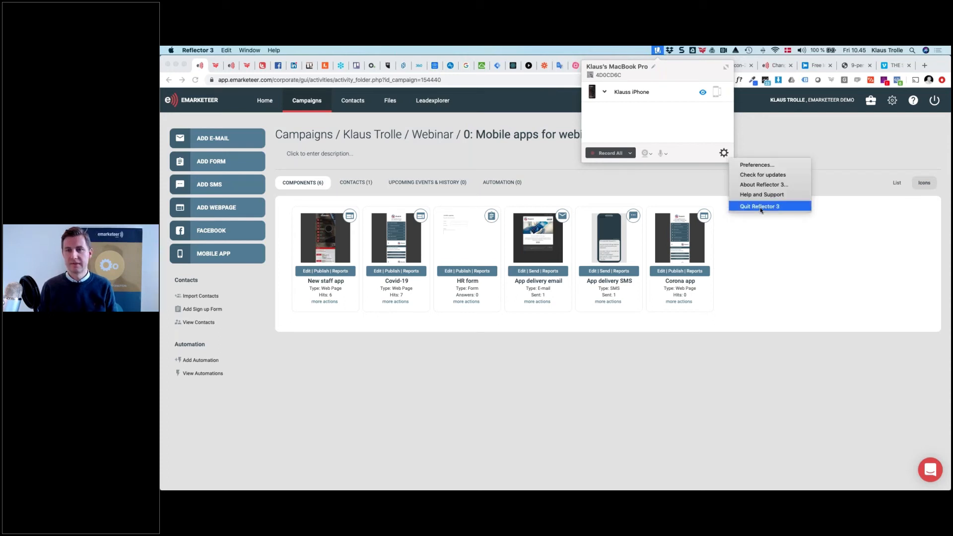
pyautogui.click(761, 207)
pyautogui.press('super+space')
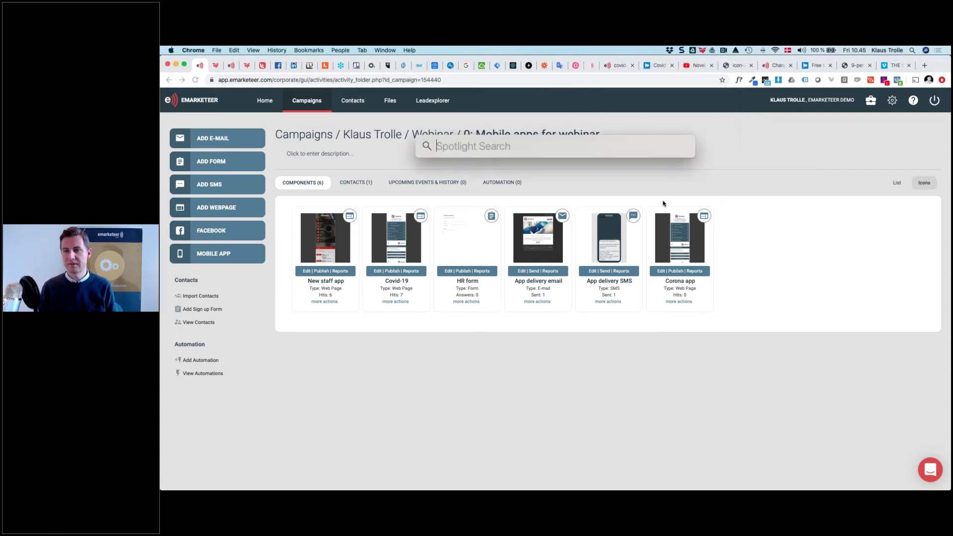
pyautogui.write('re')
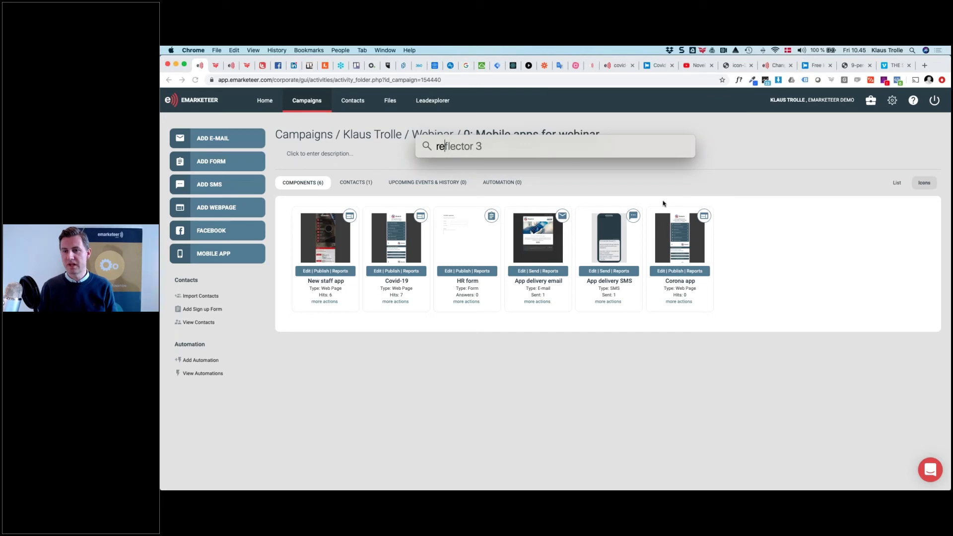
pyautogui.press('Return')
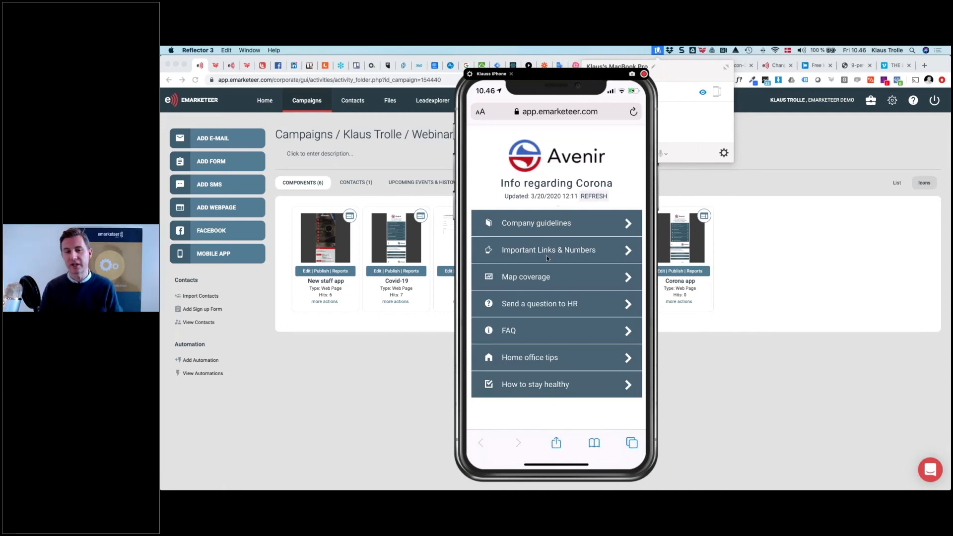
# Step: Add the Covid-19 web app to the mirrored phone's home screen and open it from its icon
pyautogui.click(557, 442)
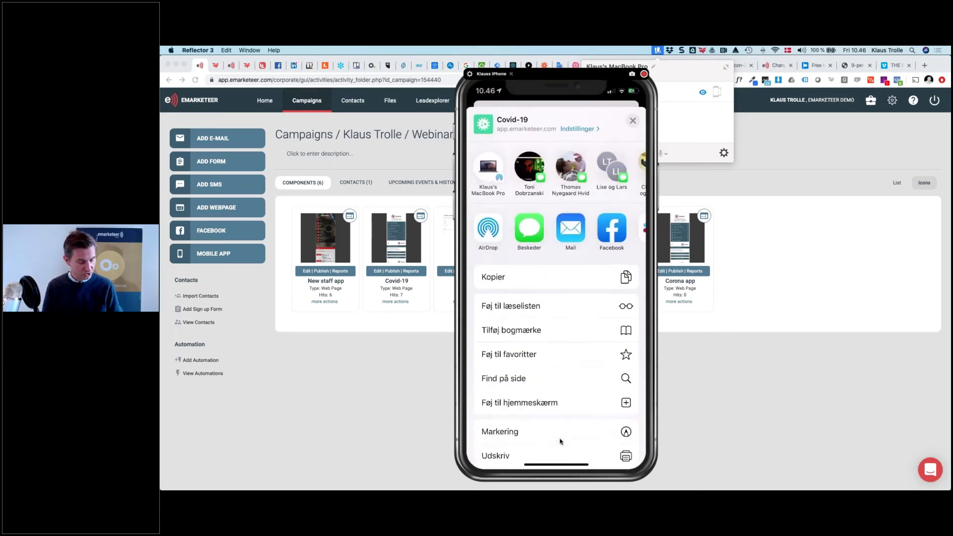
pyautogui.click(529, 403)
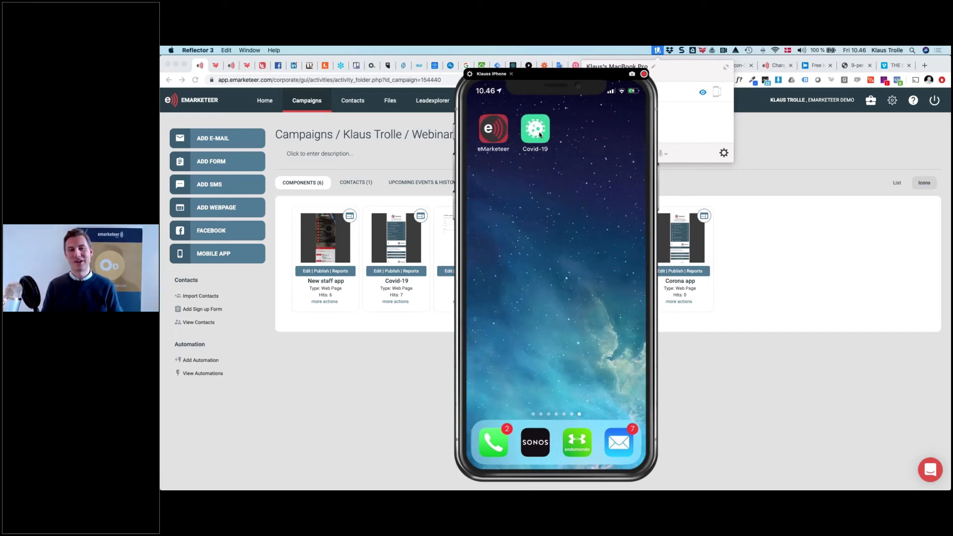
pyautogui.click(540, 135)
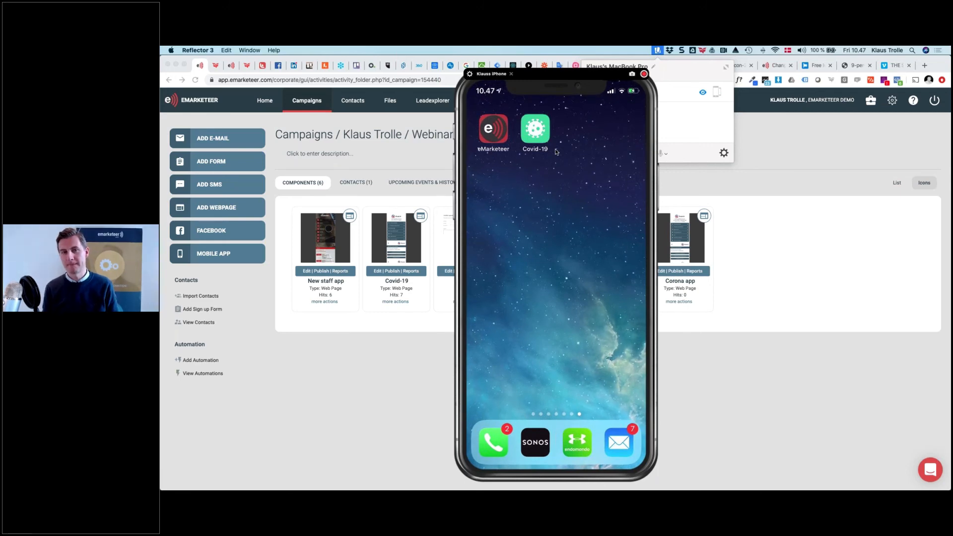
# Step: Move the mirrored phone window out of the way and open the Corona app for editing in eMarketeer
pyautogui.click(286, 110)
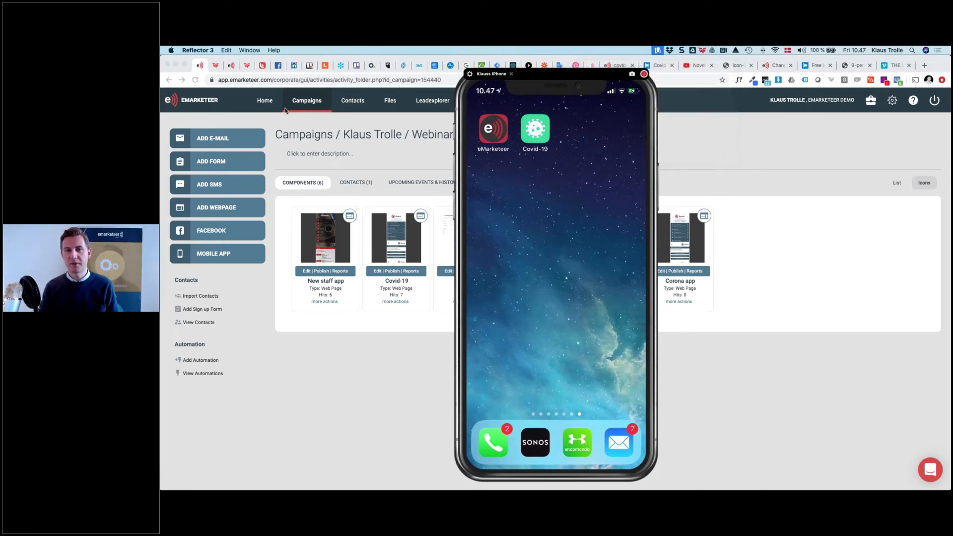
pyautogui.moveTo(610, 75); pyautogui.dragTo(161, 112)
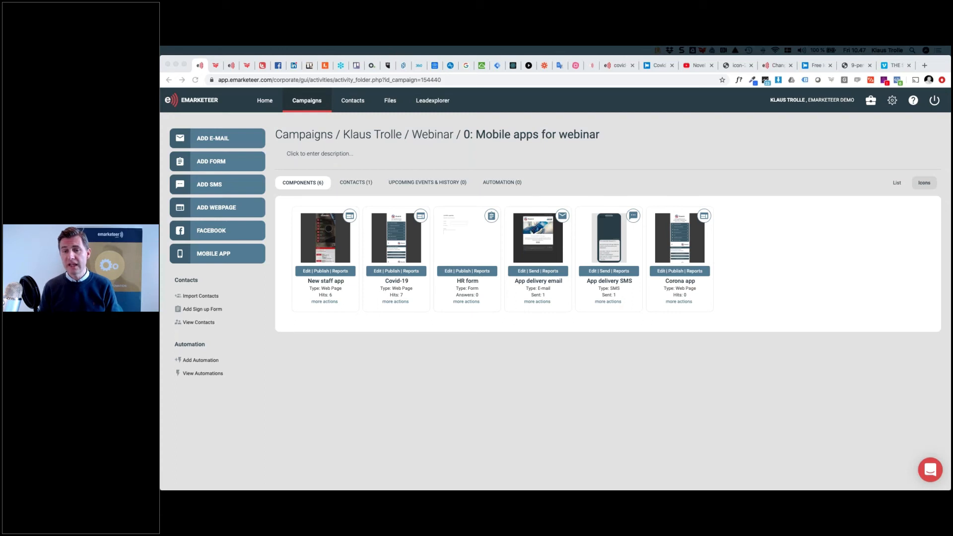
pyautogui.click(661, 272)
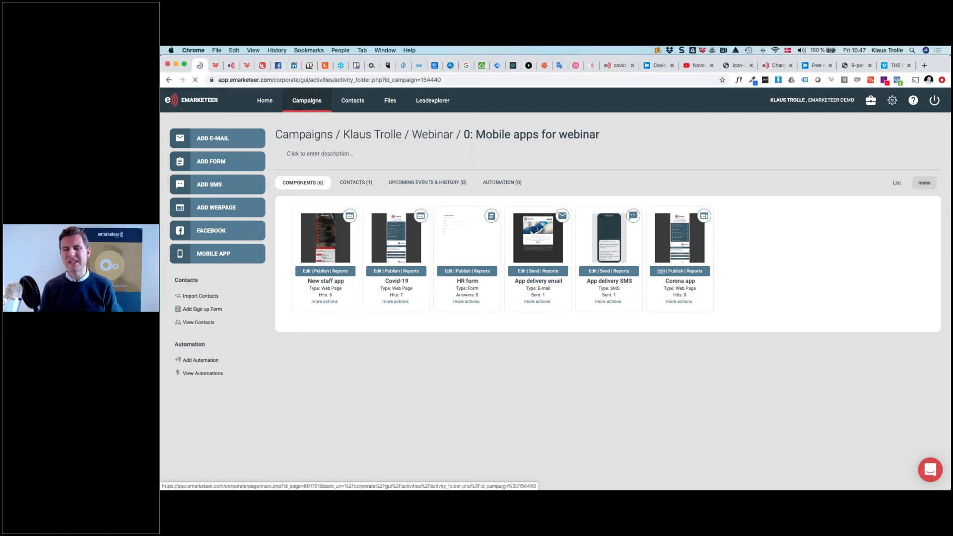
pyautogui.click(661, 271)
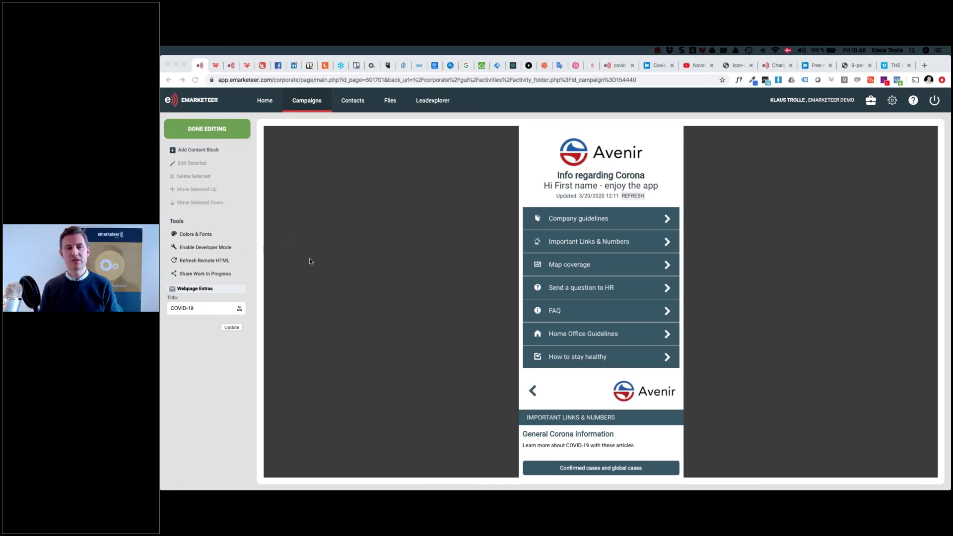
# Step: Enable developer mode for the Corona app and open its Head code
pyautogui.click(192, 249)
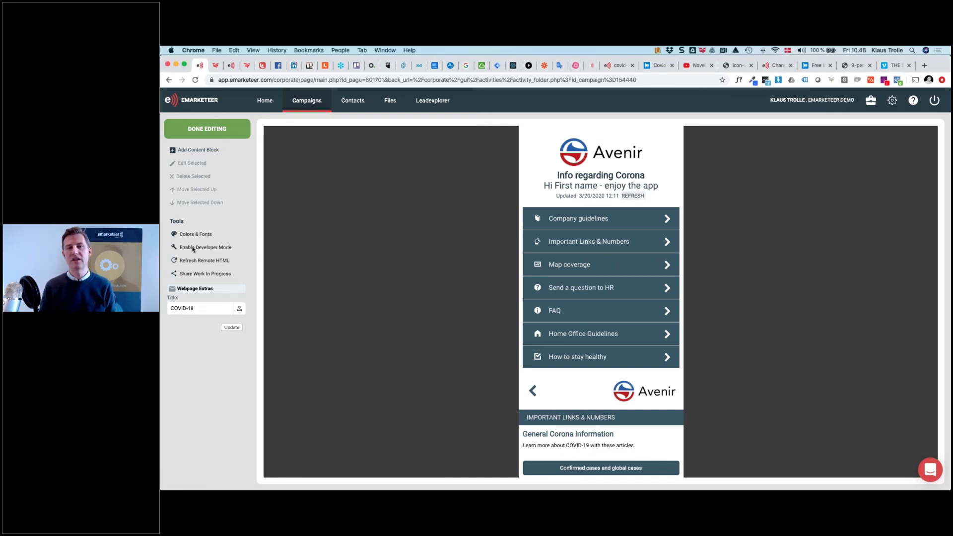
pyautogui.click(208, 250)
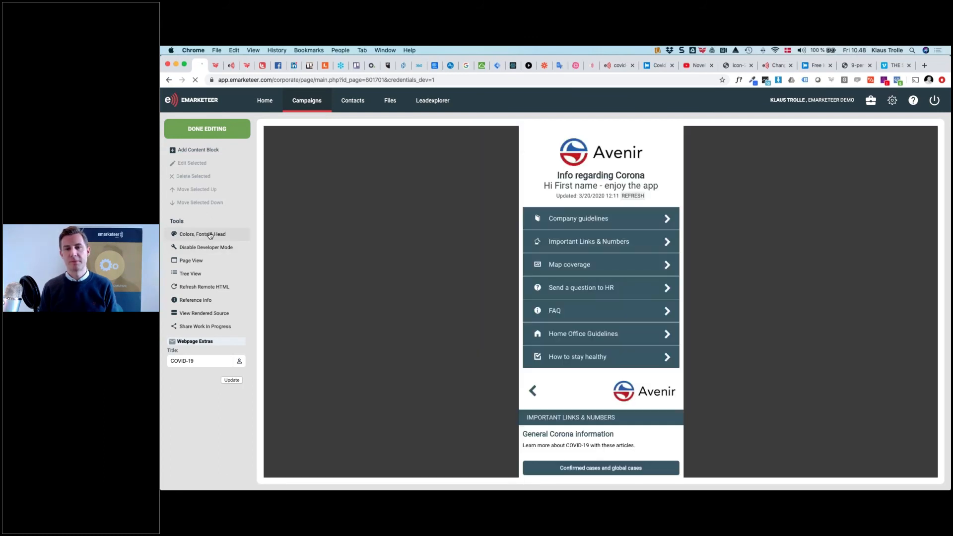
pyautogui.click(210, 235)
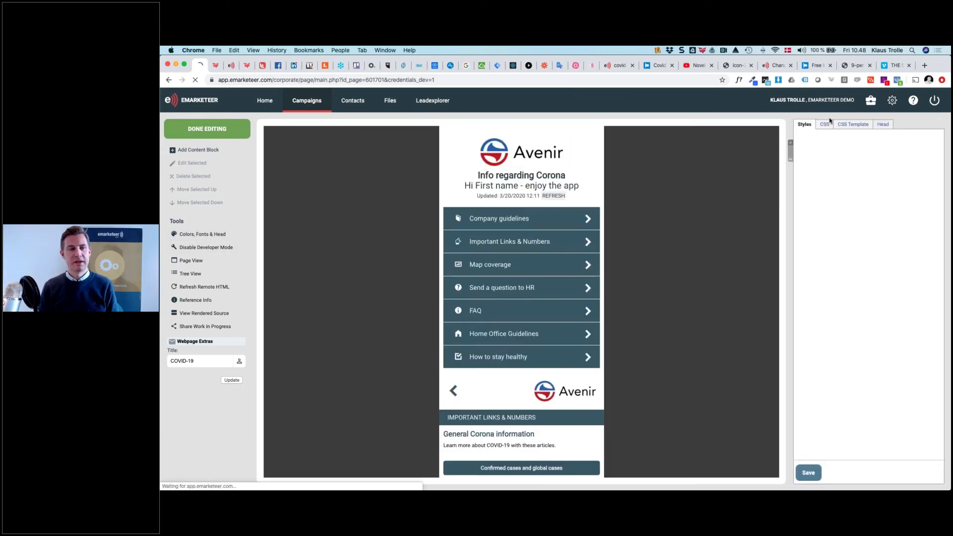
pyautogui.click(882, 124)
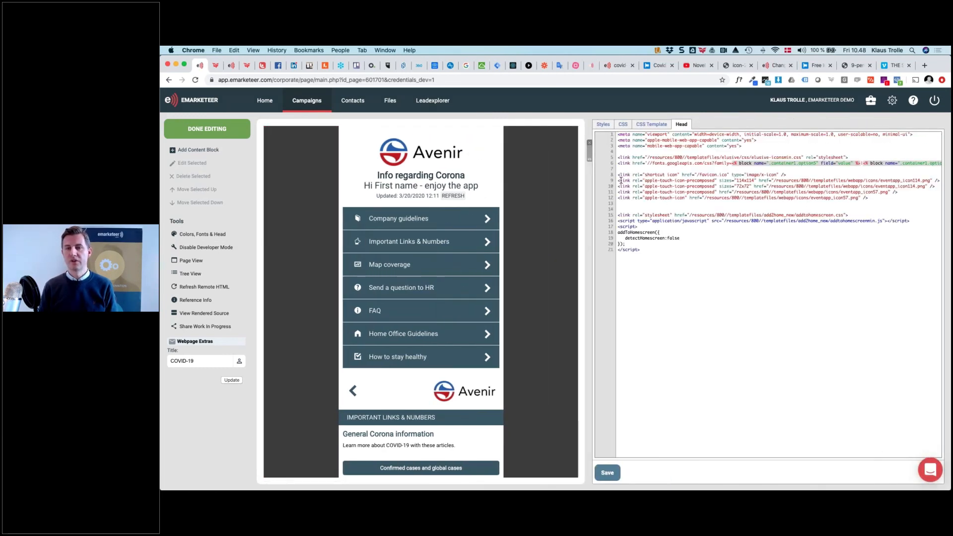
# Step: Examine the apple-touch-icon links in the Head code, highlighting their image paths, and compare them with the icon-256x256.png virus image
pyautogui.scroll(5, 621, 181)
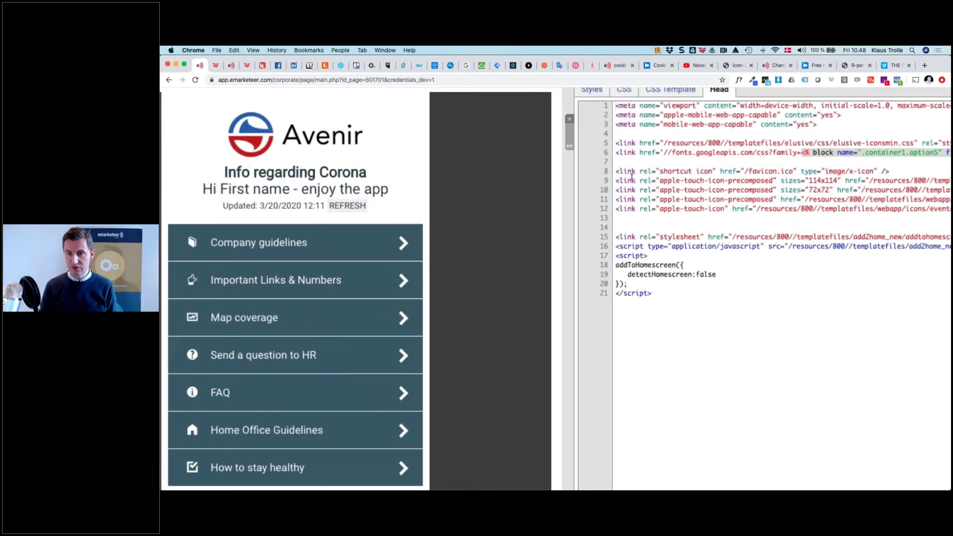
pyautogui.hscroll(5, 633, 183)
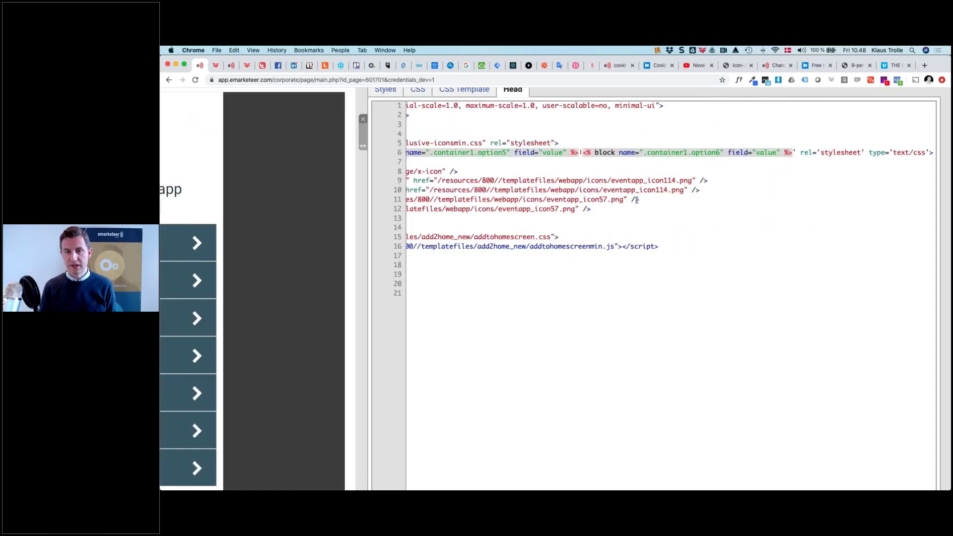
pyautogui.moveTo(639, 199); pyautogui.dragTo(412, 183)
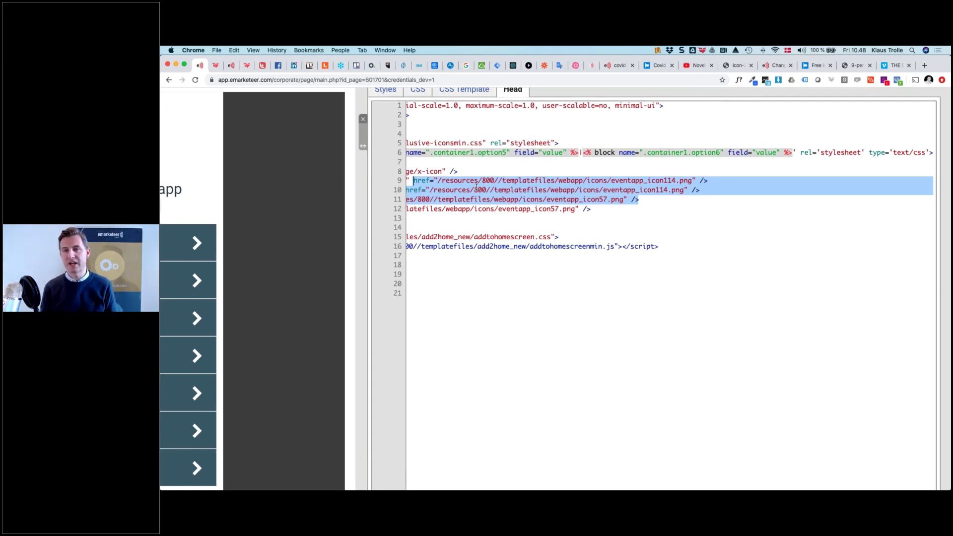
pyautogui.click(732, 66)
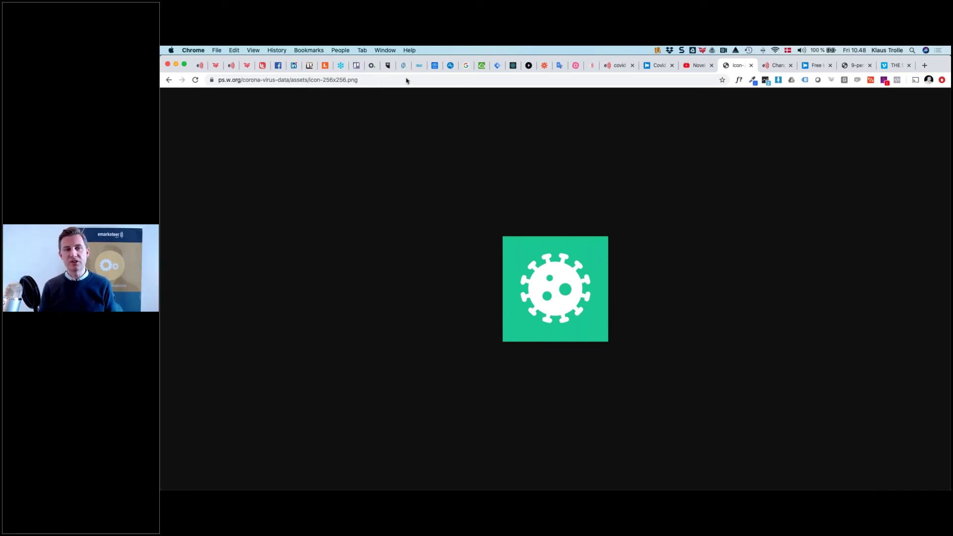
pyautogui.click(616, 68)
pyautogui.press('super+1')
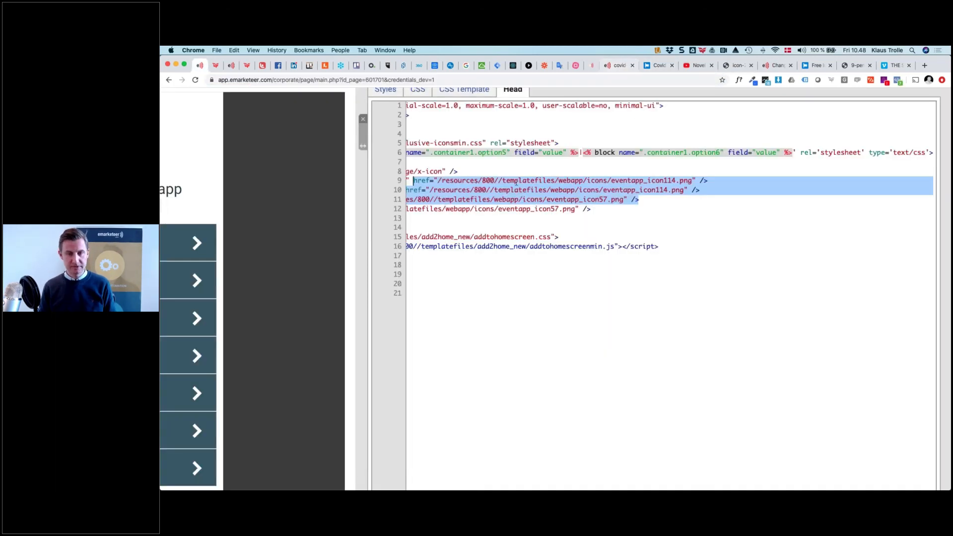
# Step: Highlight the full image path of the 114x114 apple-touch-icon link on line 9 of the Head code
pyautogui.click(440, 180)
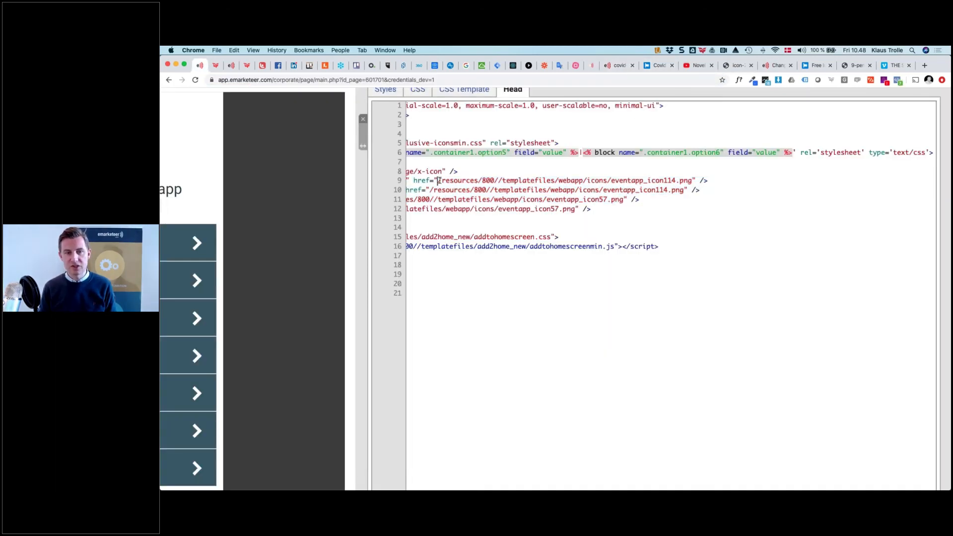
pyautogui.keyDown('shift'); pyautogui.click(694, 181); pyautogui.keyUp('shift')
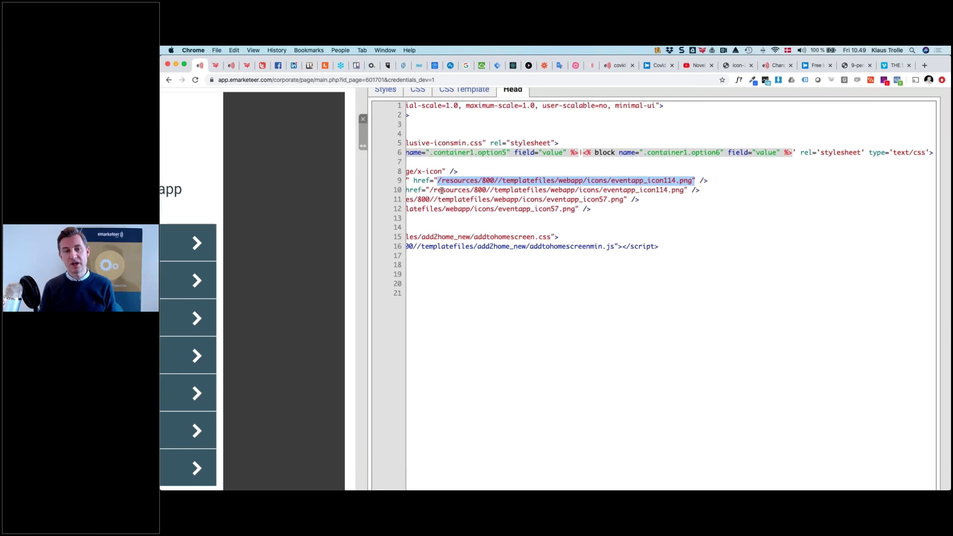
pyautogui.hscroll(-5, 442, 190)
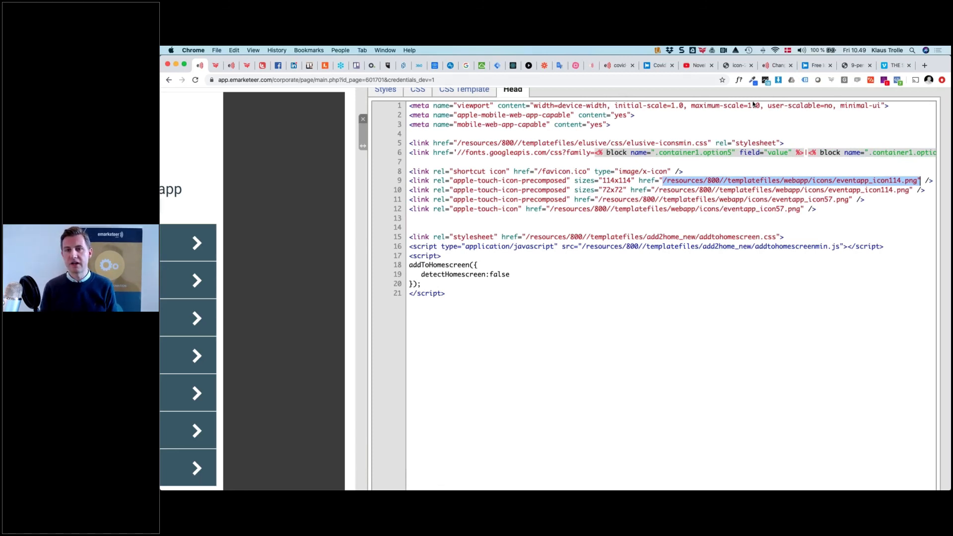
# Step: Review the "Change home screen icon in Web App" knowledgebase article from icon creation to the header URL instructions, and select its web address
pyautogui.click(777, 65)
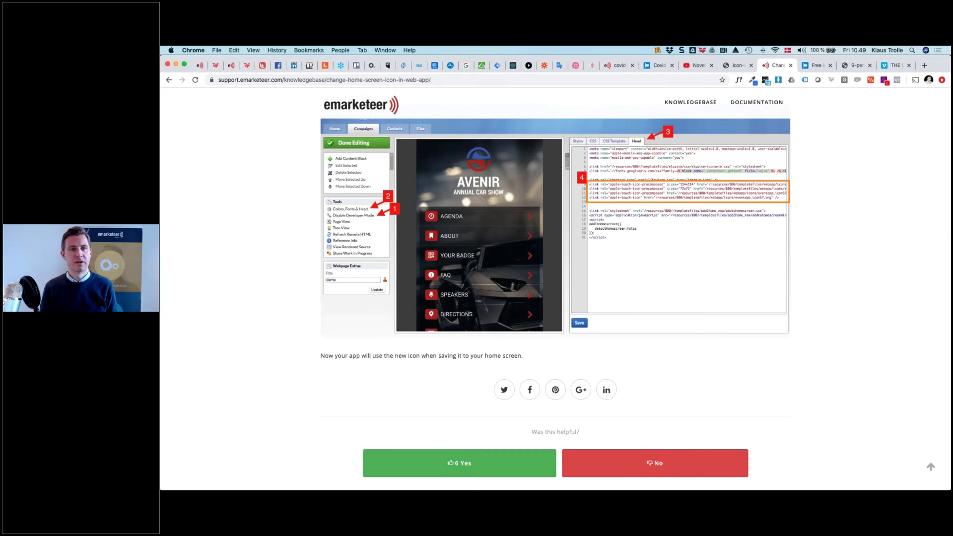
pyautogui.scroll(15, 290, 163)
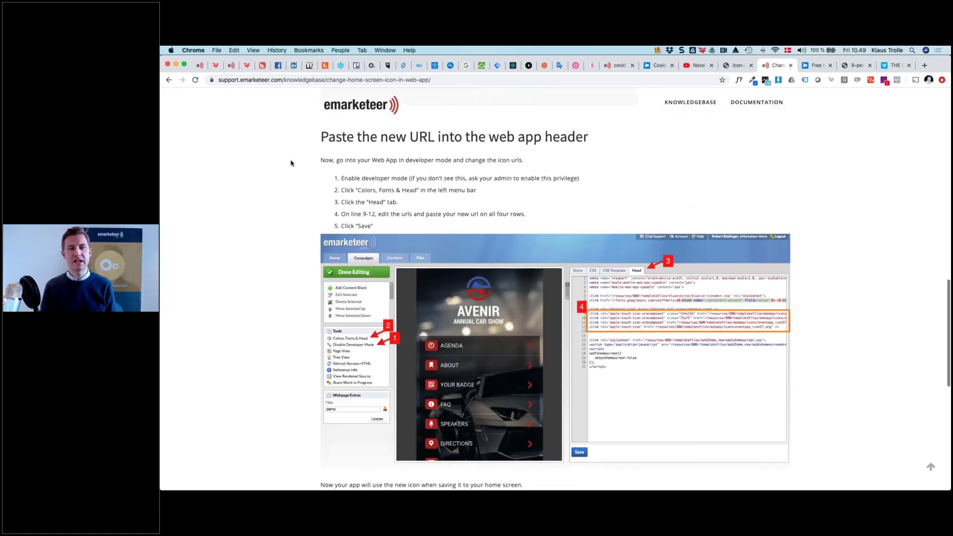
pyautogui.scroll(3, 291, 163)
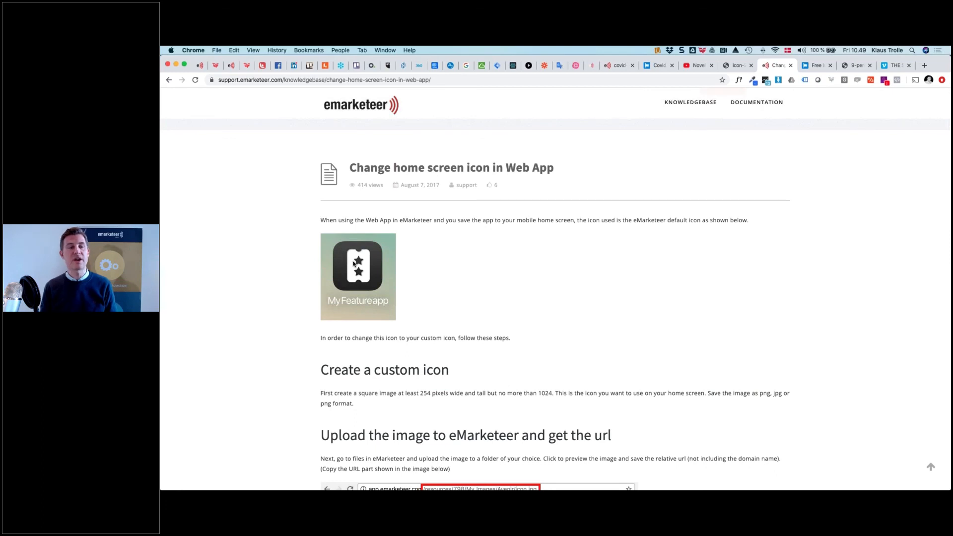
pyautogui.scroll(-5, 353, 263)
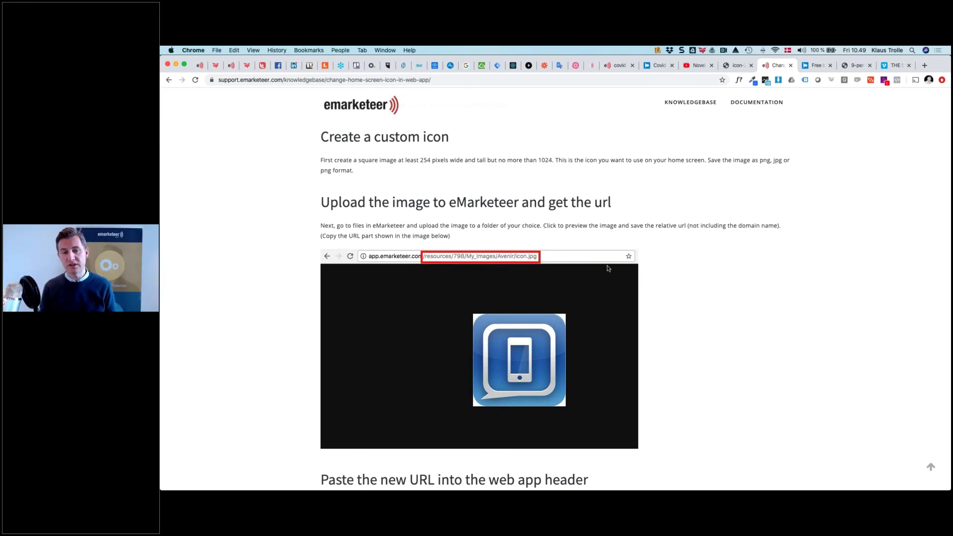
pyautogui.scroll(-7, 608, 268)
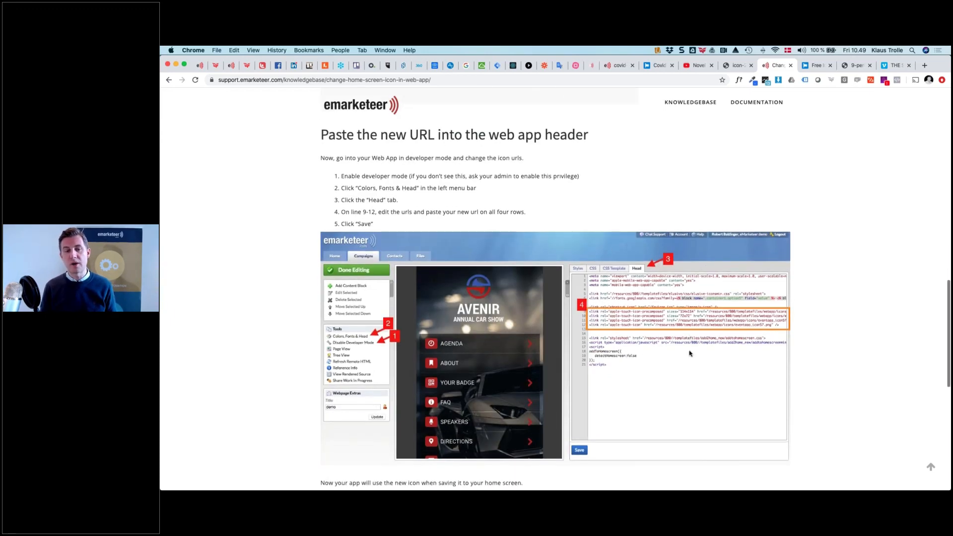
pyautogui.scroll(-3, 689, 353)
pyautogui.scroll(2, 690, 353)
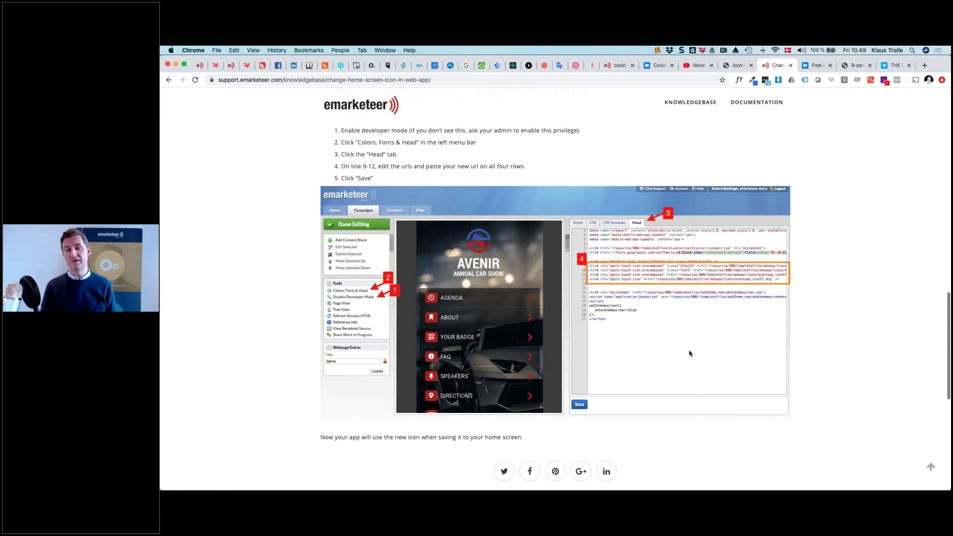
pyautogui.scroll(2, 689, 354)
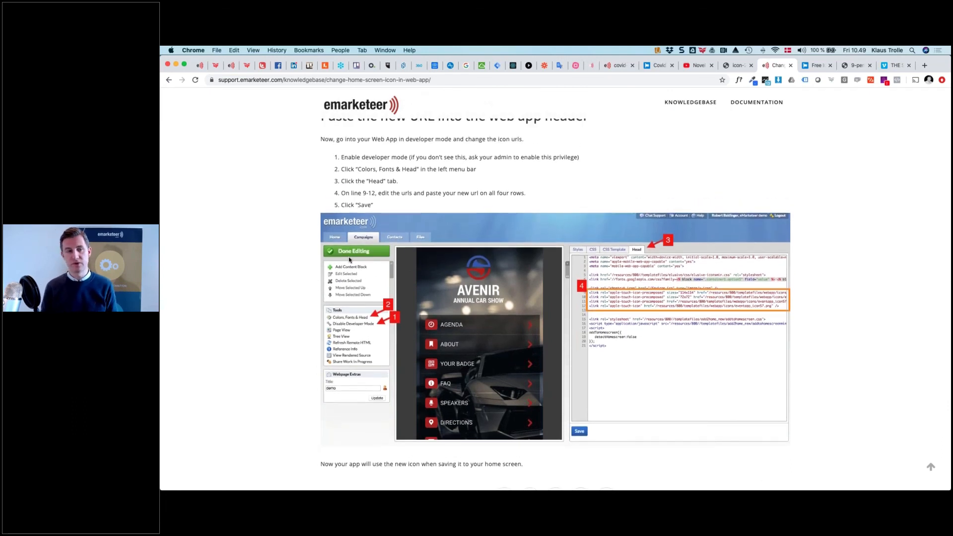
pyautogui.click(334, 80)
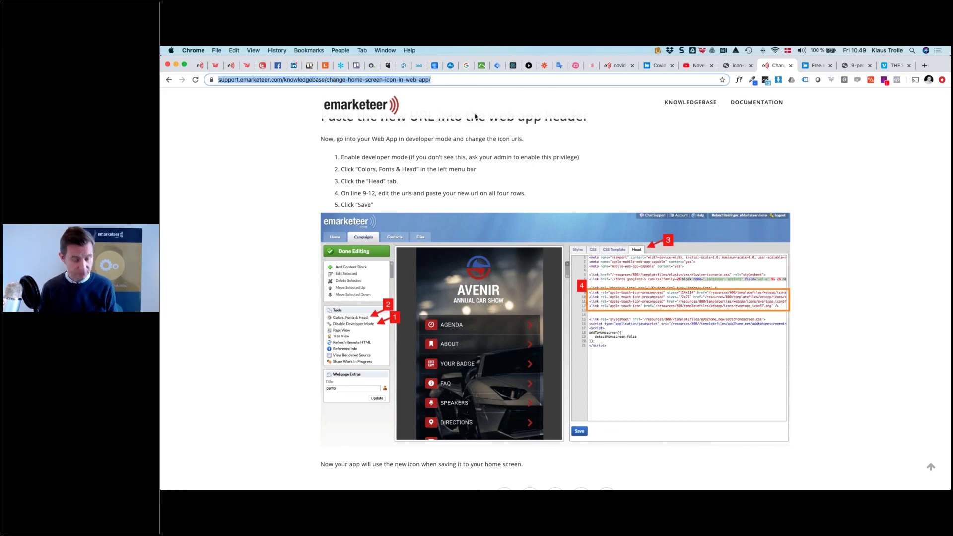
# Step: Return to the COVID-19 app editor and collapse the Head code pane to show only the app preview
pyautogui.press('super+1')
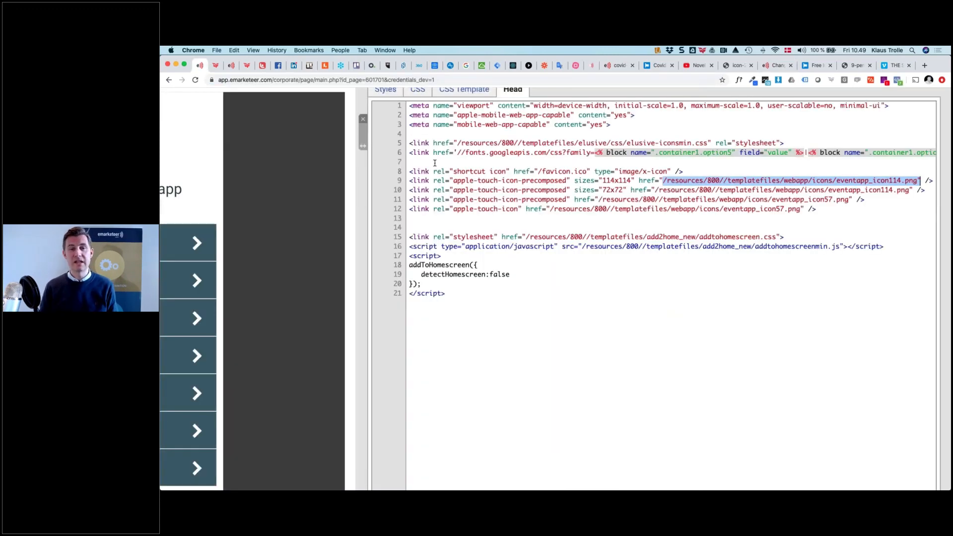
pyautogui.scroll(-5, 436, 162)
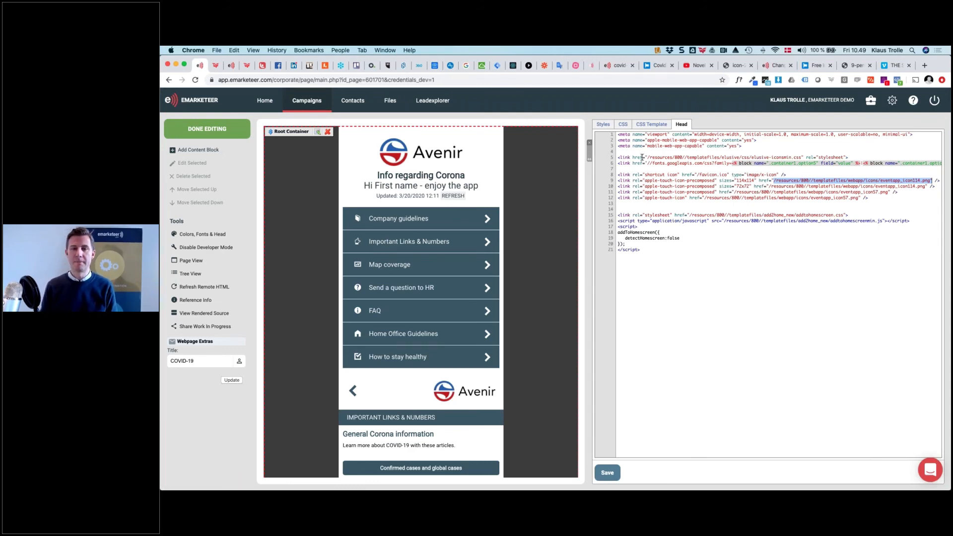
pyautogui.click(590, 144)
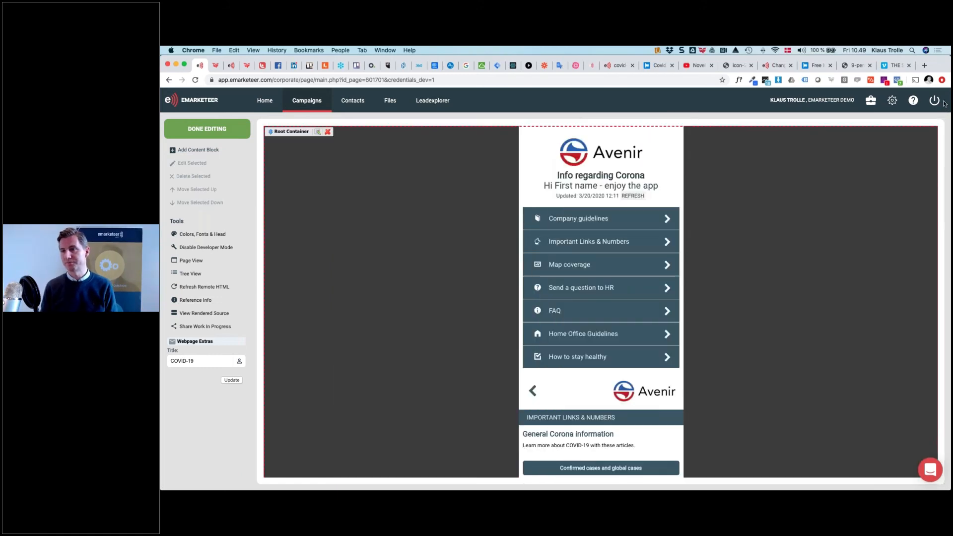
pyautogui.press('super+Tab')
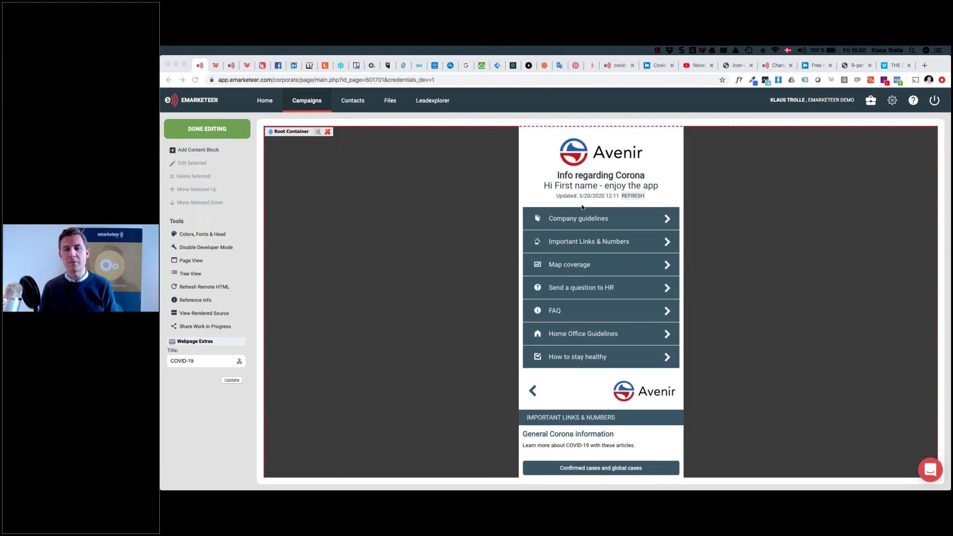
# Step: Browse the free icons on Font Awesome and open the angellist icon's page with its HTML snippet
pyautogui.click(814, 67)
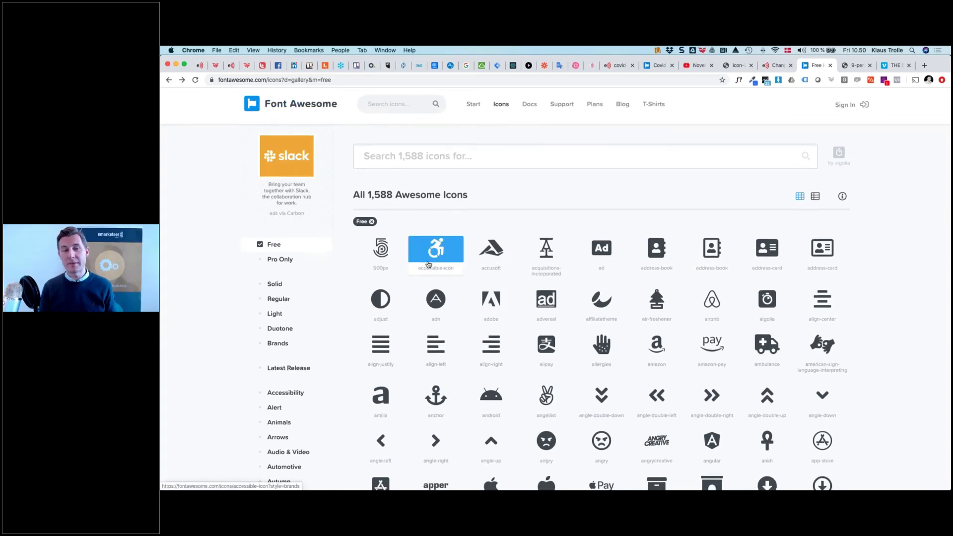
pyautogui.scroll(-1, 436, 250)
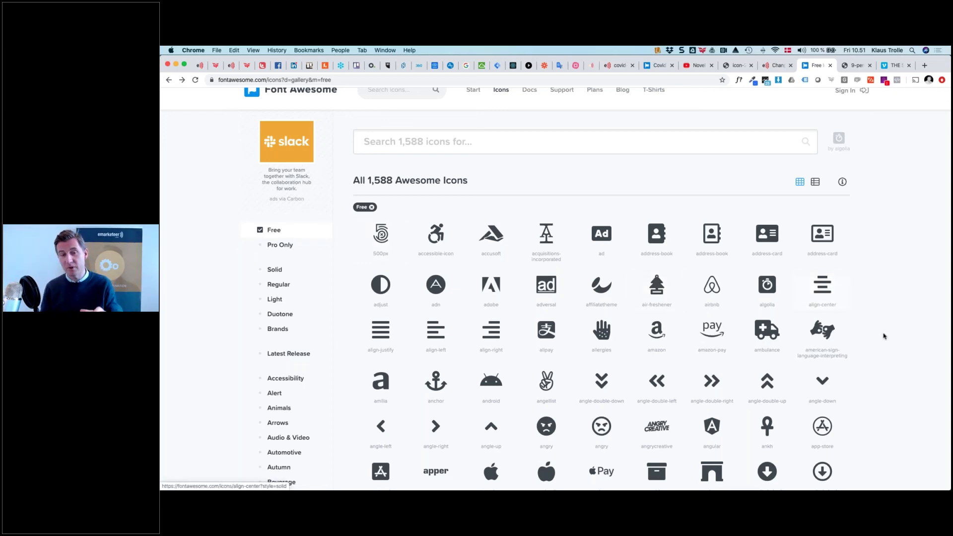
pyautogui.scroll(-3, 883, 336)
pyautogui.scroll(-4, 883, 336)
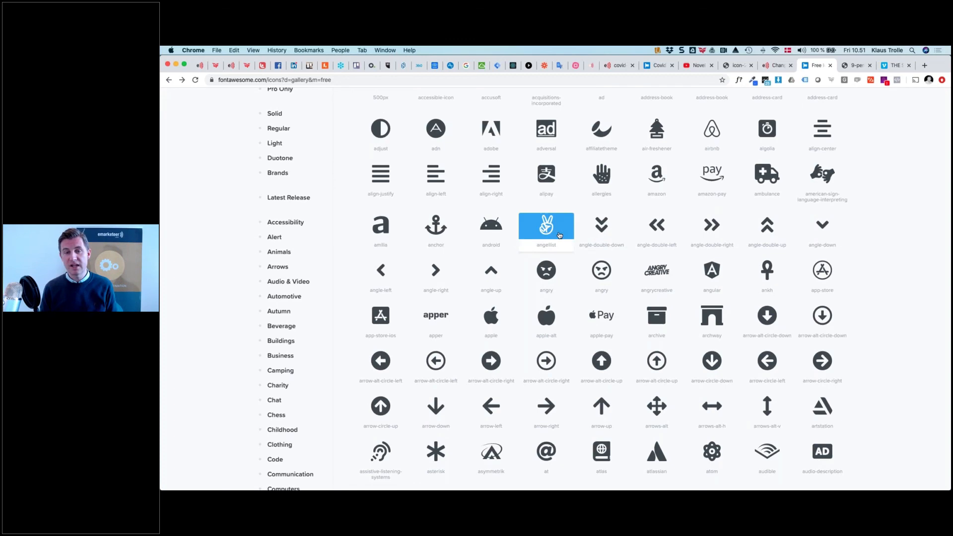
pyautogui.click(559, 235)
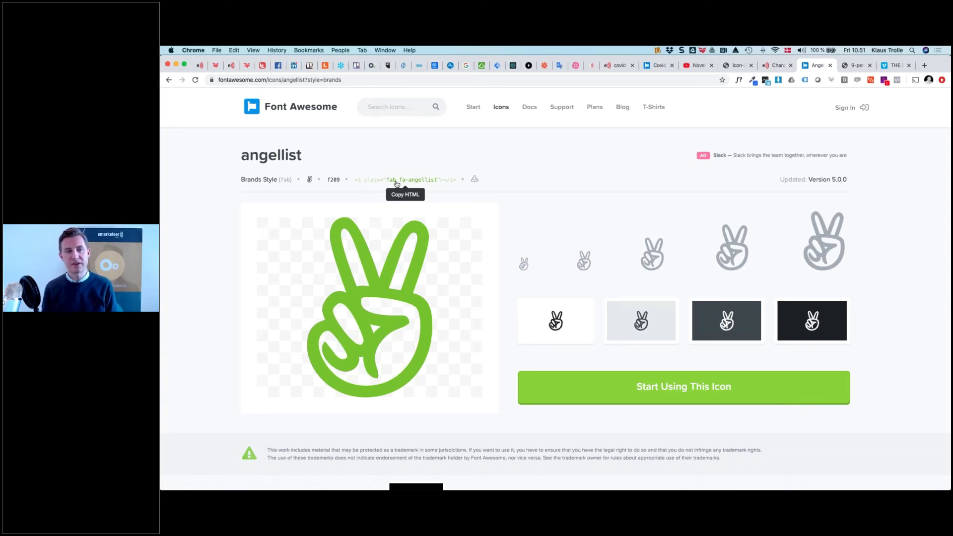
# Step: Select the app's main content block in the eMarketeer editor and open its HTML code
pyautogui.click(200, 67)
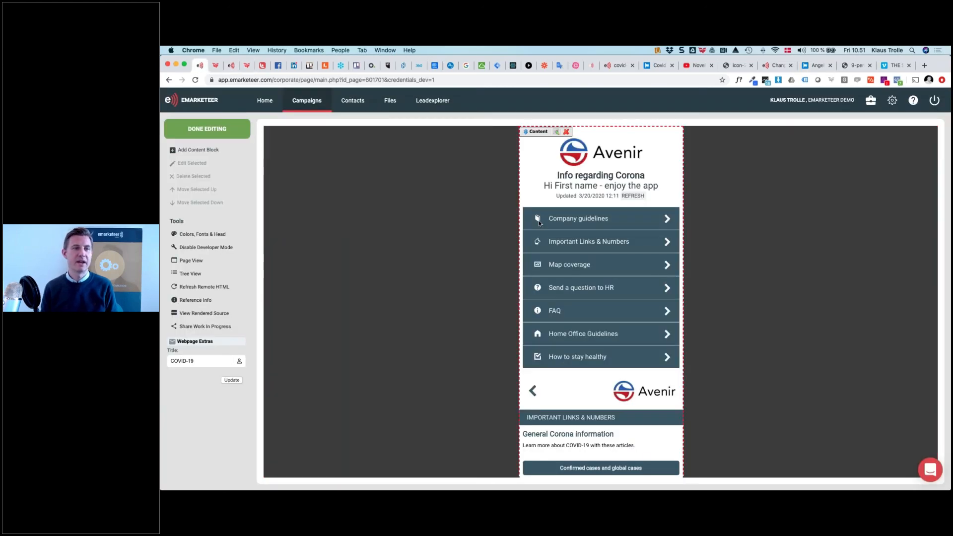
pyautogui.click(503, 224)
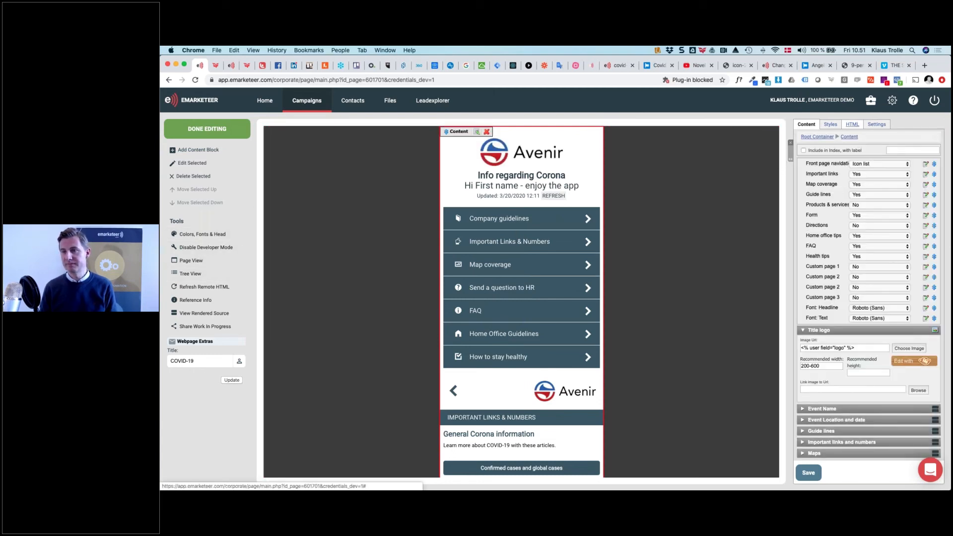
pyautogui.click(852, 124)
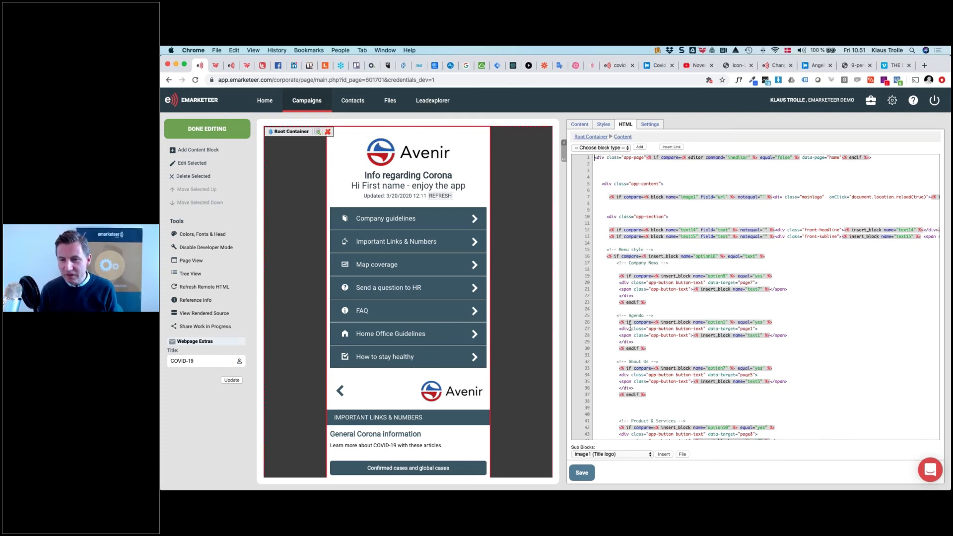
# Step: Examine the block's HTML code from the text menu through the icon-list and icon-box menu sections to the sub-page sections
pyautogui.scroll(-5, 630, 328)
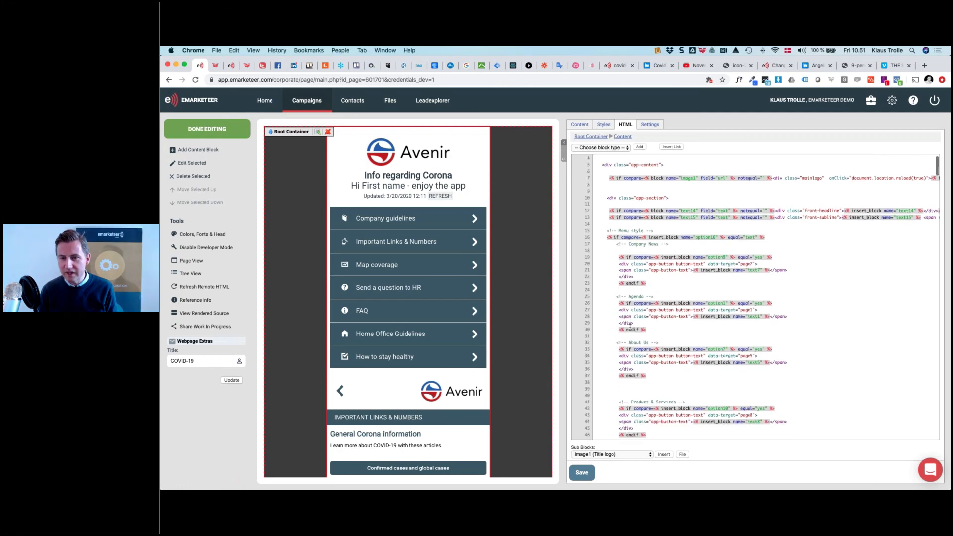
pyautogui.scroll(5, 629, 328)
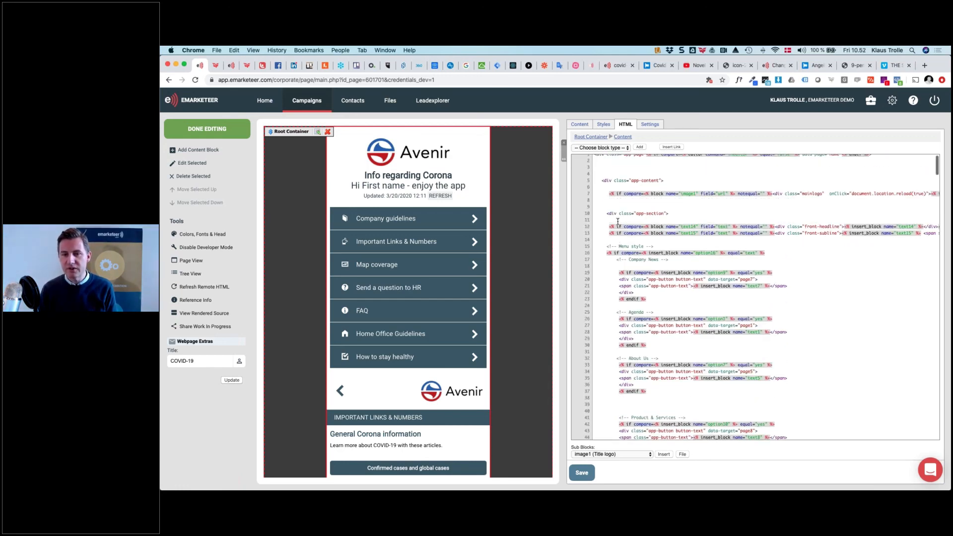
pyautogui.scroll(4, 618, 220)
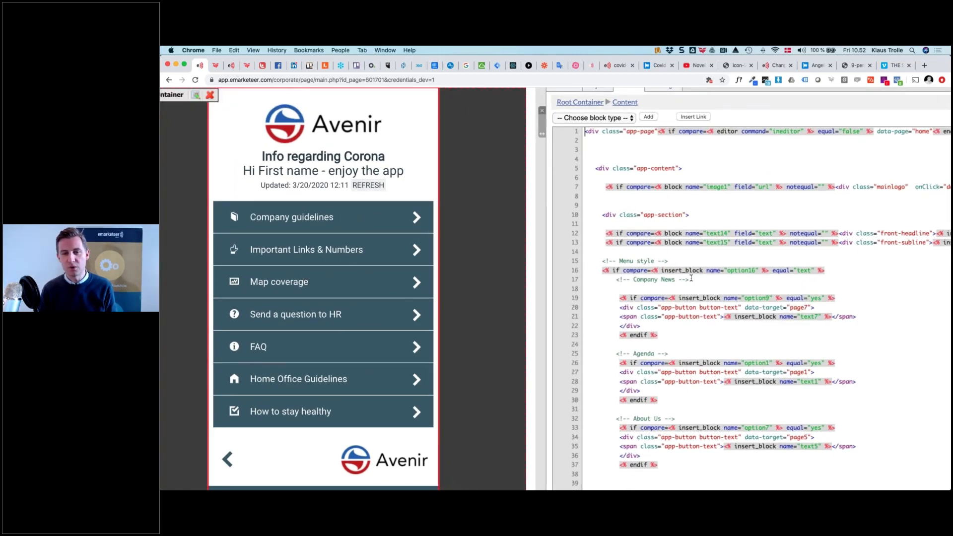
pyautogui.scroll(-3, 691, 279)
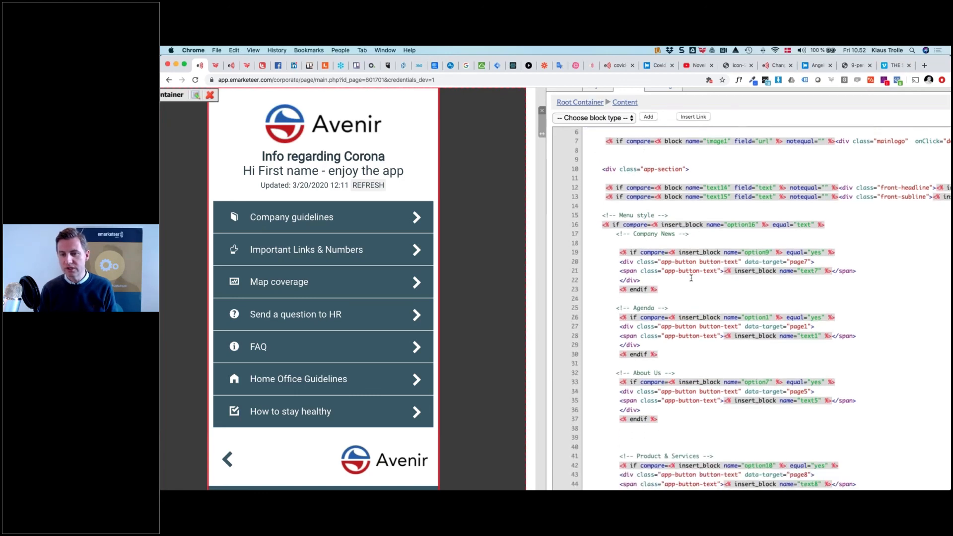
pyautogui.scroll(-10, 691, 279)
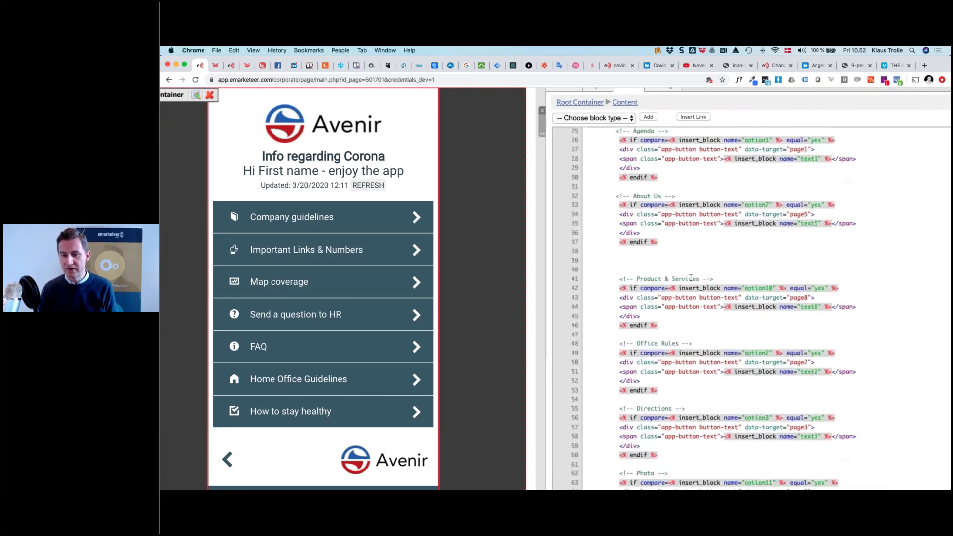
pyautogui.scroll(-18, 691, 278)
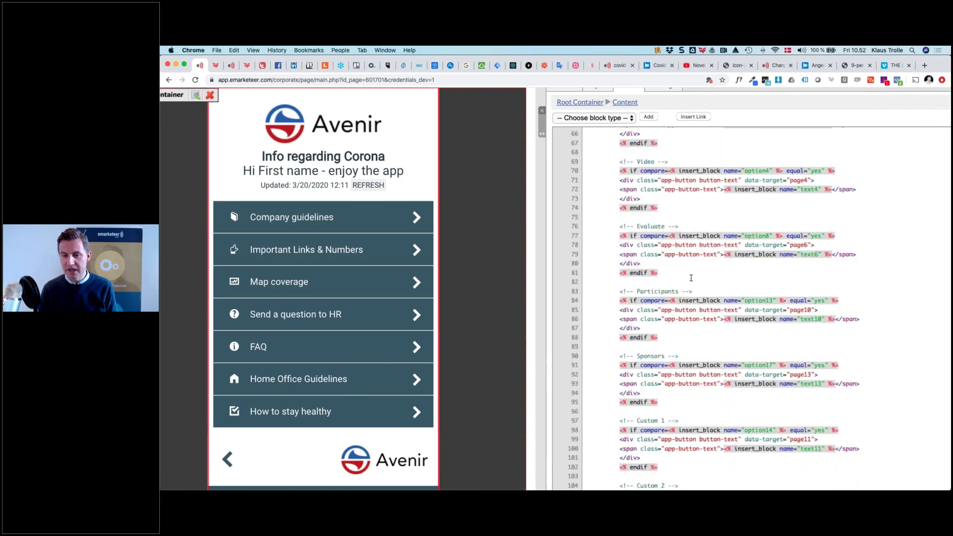
pyautogui.scroll(-20, 691, 278)
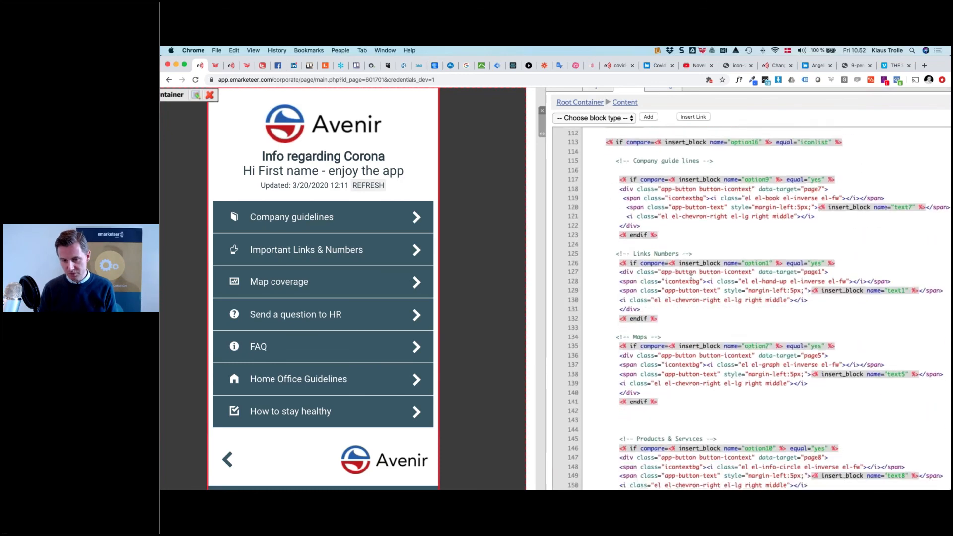
pyautogui.scroll(-20, 690, 278)
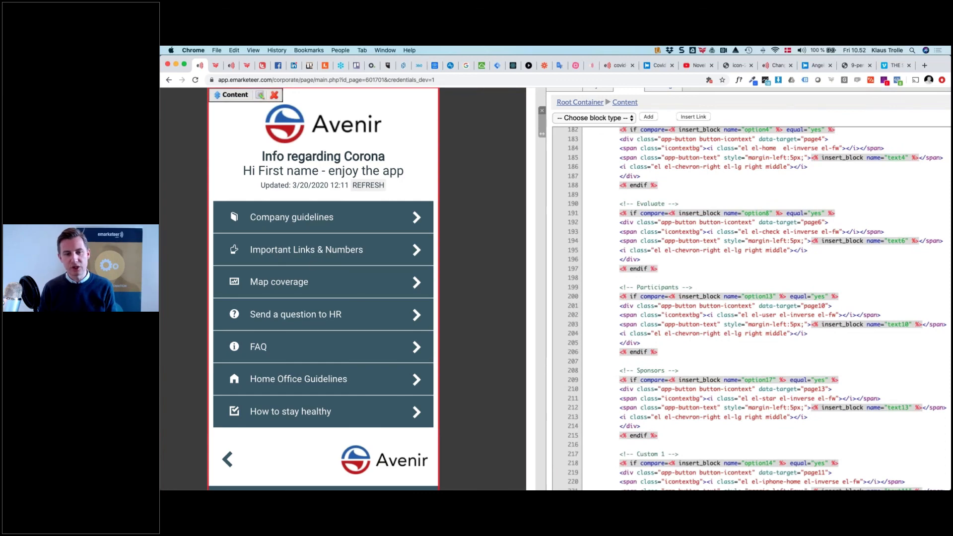
pyautogui.scroll(-13, 691, 370)
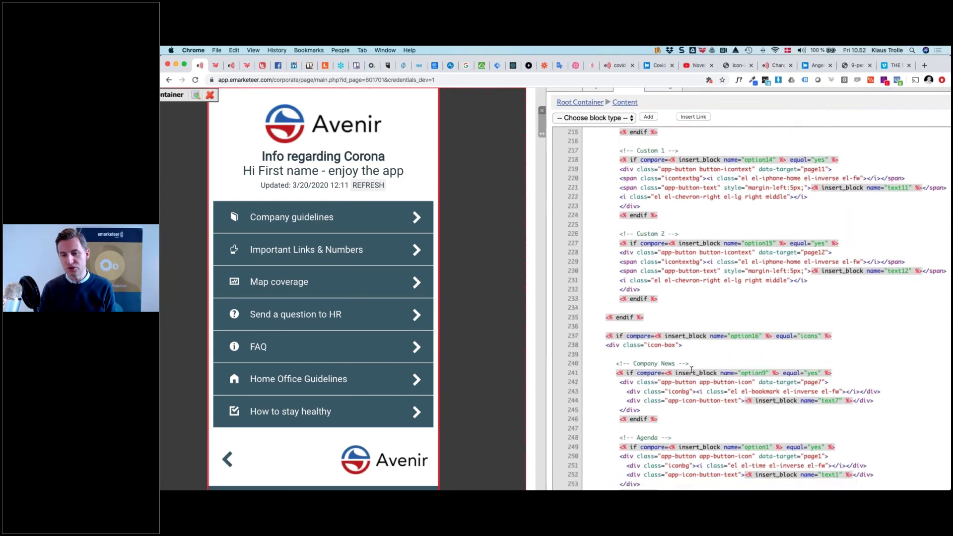
pyautogui.scroll(-17, 691, 370)
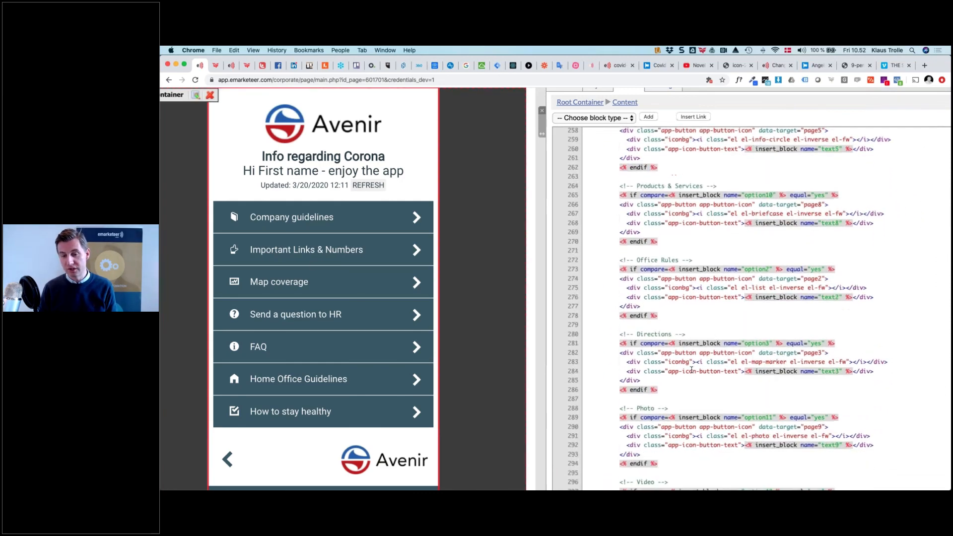
pyautogui.scroll(-7, 691, 370)
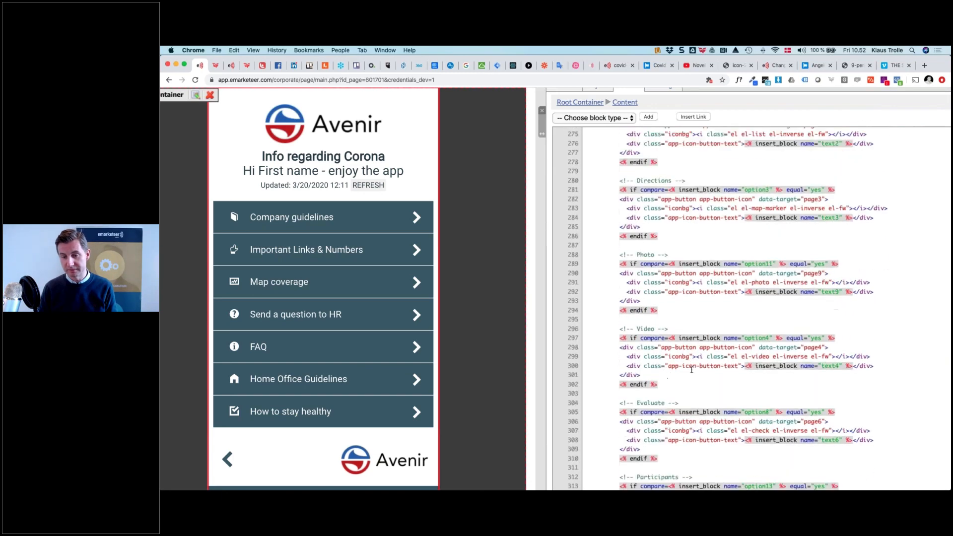
pyautogui.scroll(-20, 692, 370)
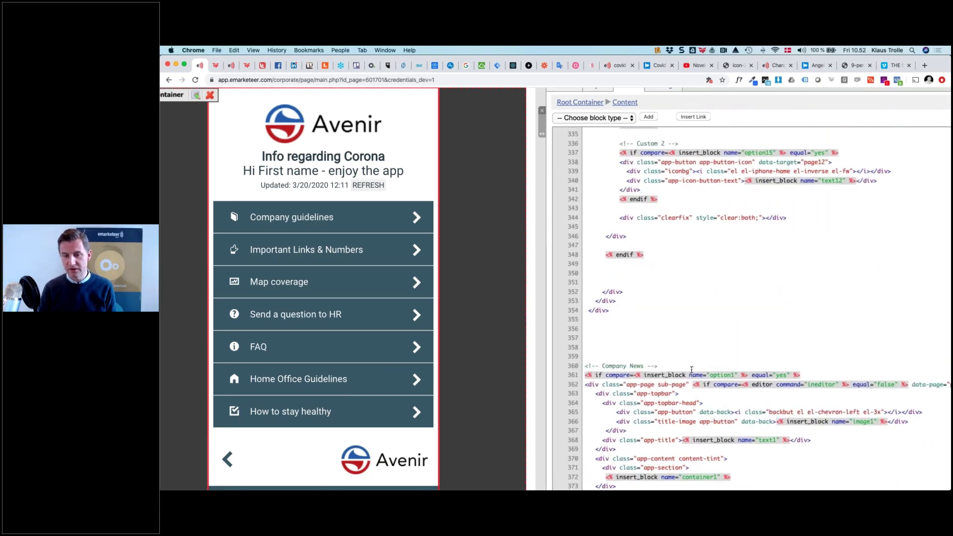
pyautogui.scroll(-16, 691, 370)
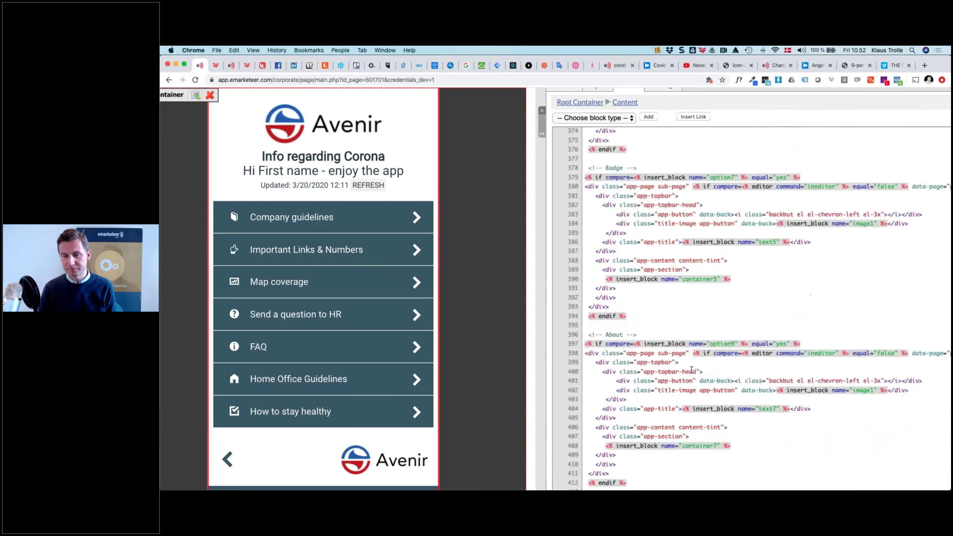
pyautogui.scroll(-4, 691, 369)
# Step: Search the block's HTML code for "icon"
pyautogui.press('super+f')
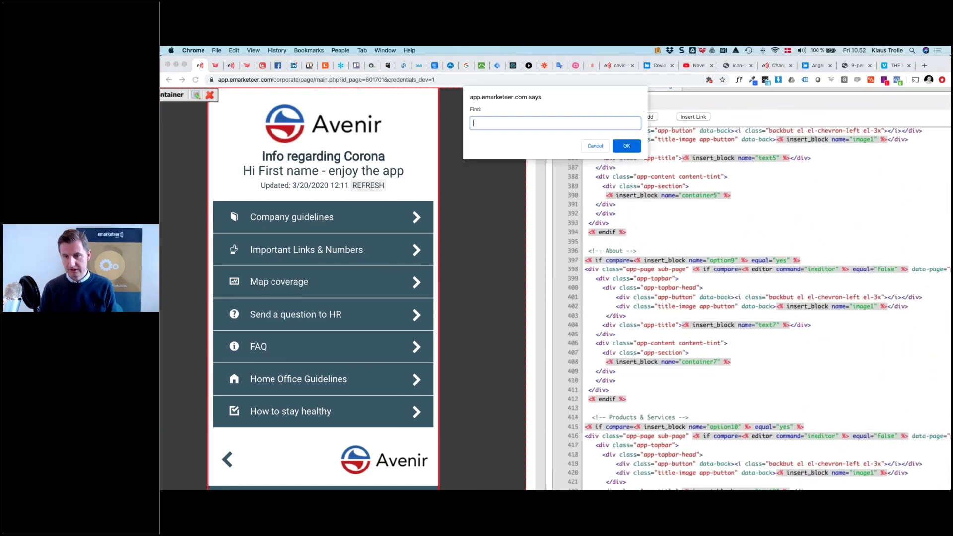
pyautogui.write('map')
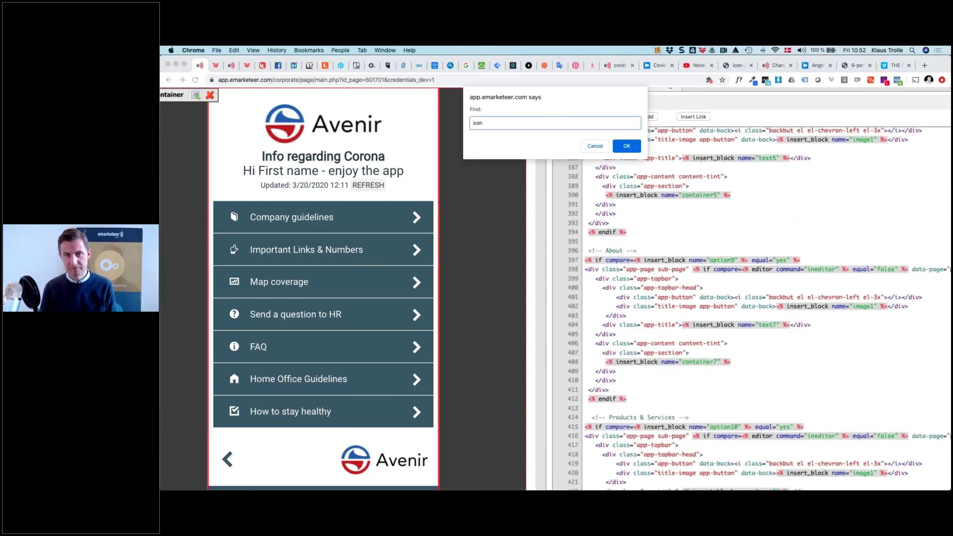
pyautogui.press('Return')
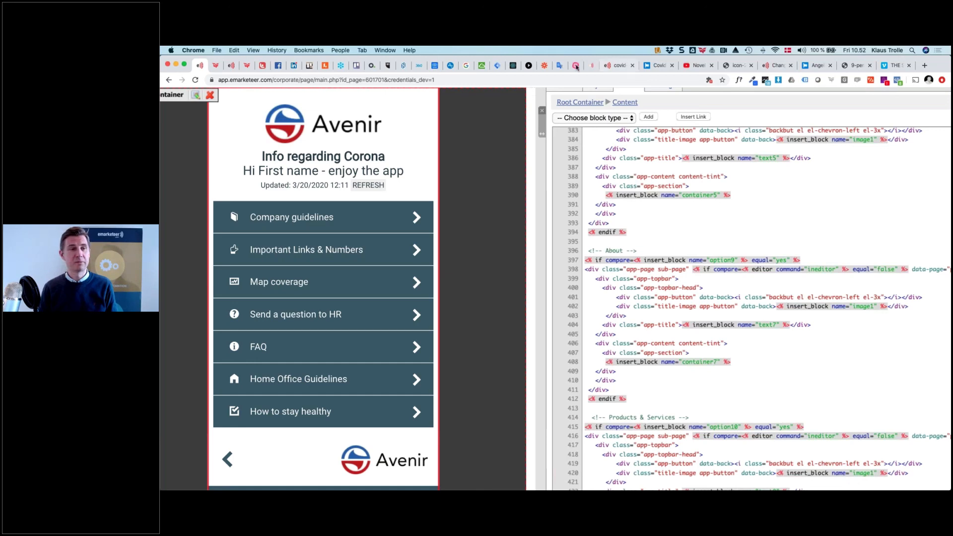
pyautogui.moveTo(592, 71); pyautogui.dragTo(608, 59)
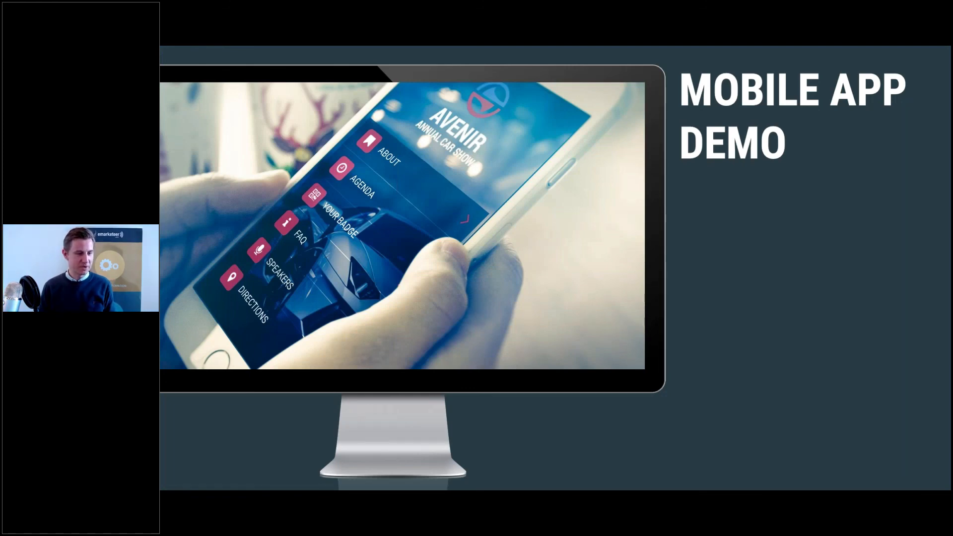
pyautogui.press('Right')
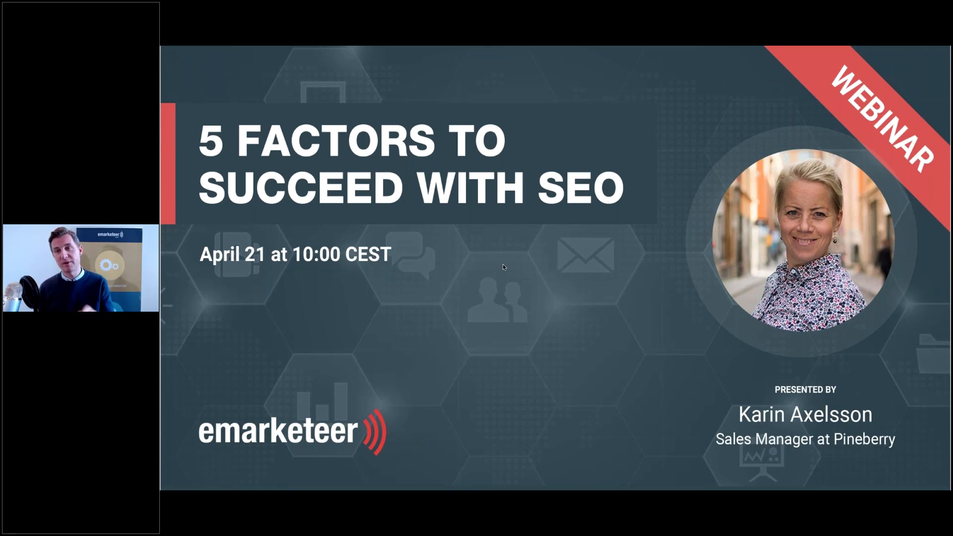
pyautogui.press('Right')
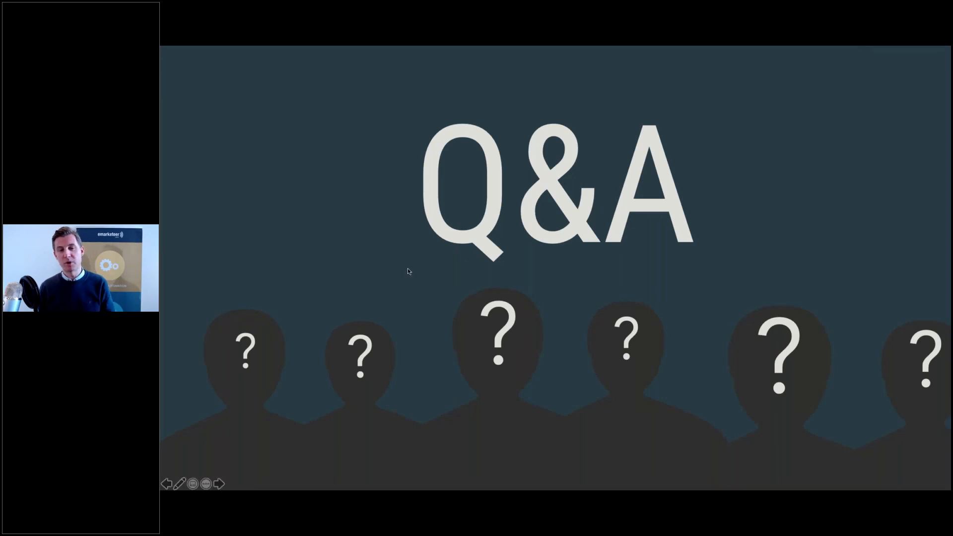
pyautogui.press('Right')
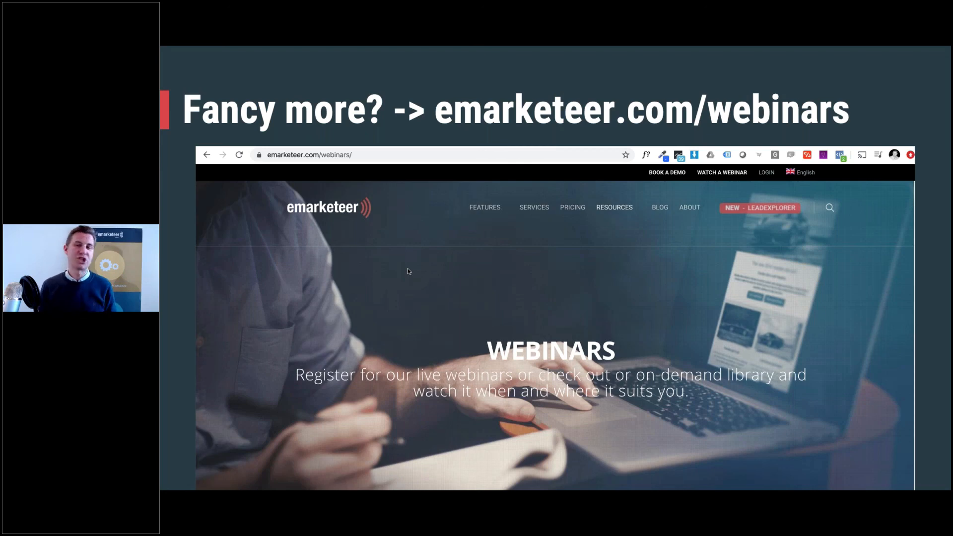
pyautogui.press('Right')
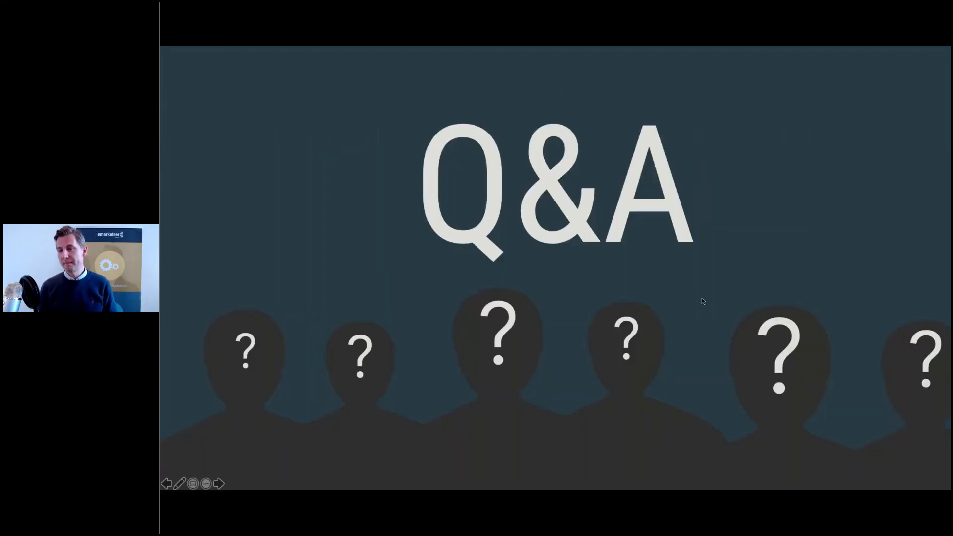